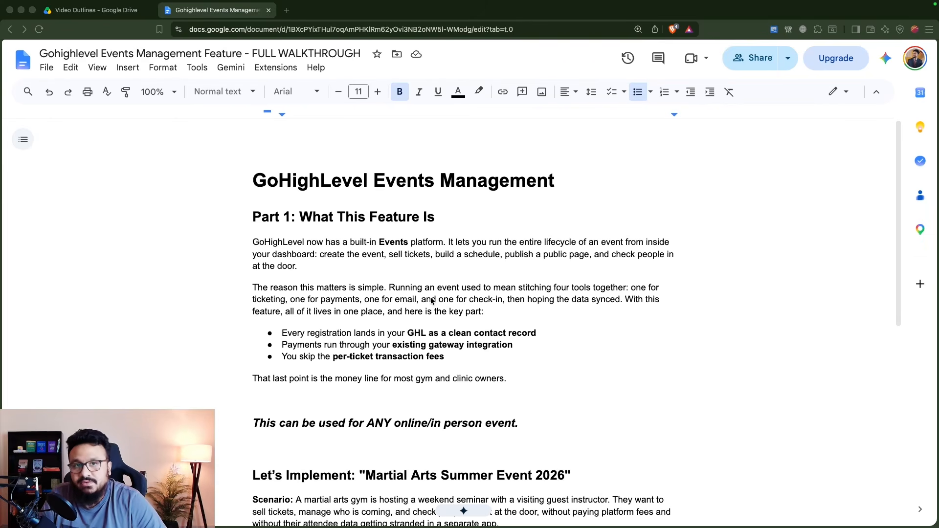
# Step: Highlight the clean contact record and existing gateway integration bullets in the document
pyautogui.click(398, 332)
pyautogui.moveTo(405, 333); pyautogui.dragTo(469, 335)
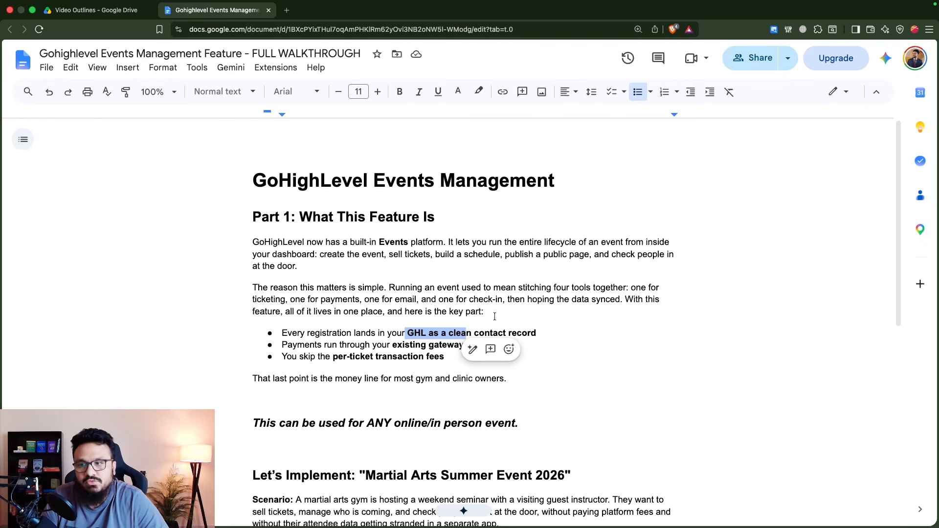
pyautogui.click(538, 333)
pyautogui.moveTo(538, 333); pyautogui.dragTo(407, 333)
pyautogui.click(327, 357)
pyautogui.moveTo(286, 345); pyautogui.dragTo(433, 342)
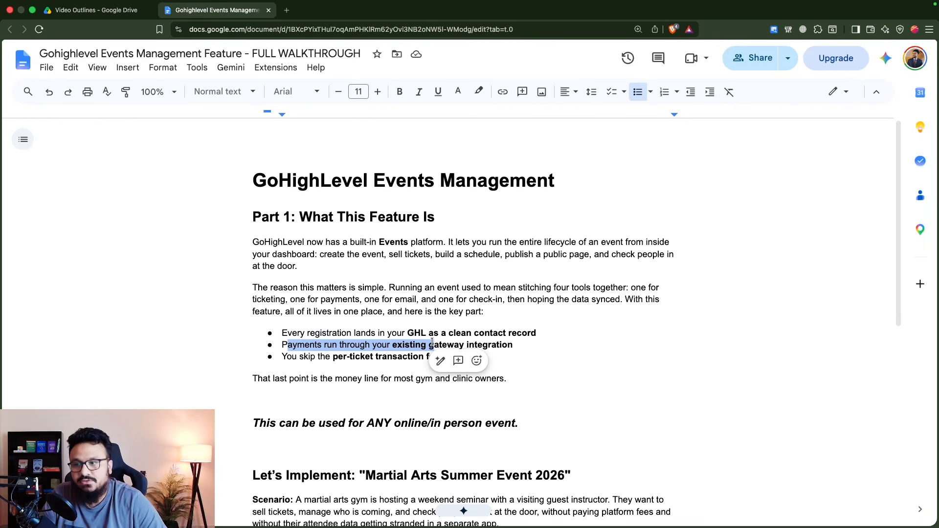
pyautogui.click(433, 344)
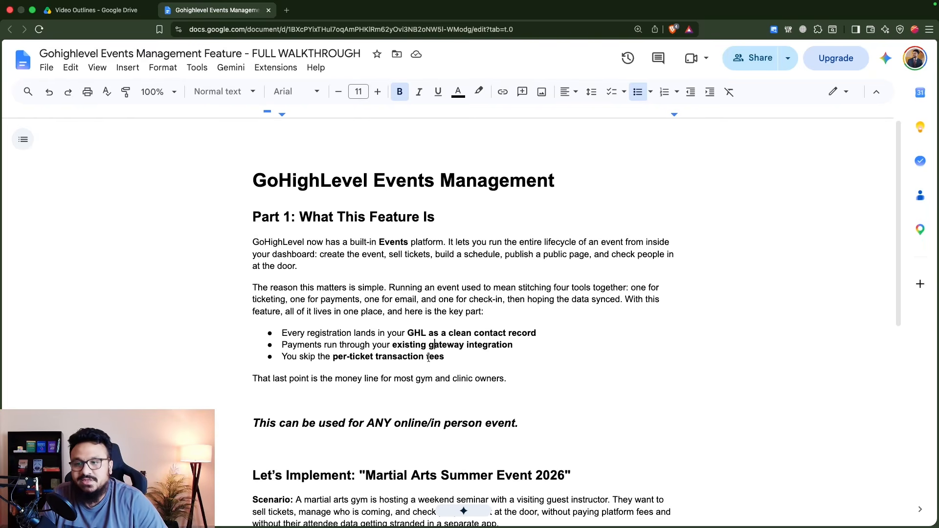
# Step: Scroll down and highlight the Martial Arts Summer Event 2026 title
pyautogui.scroll(-5, 434, 364)
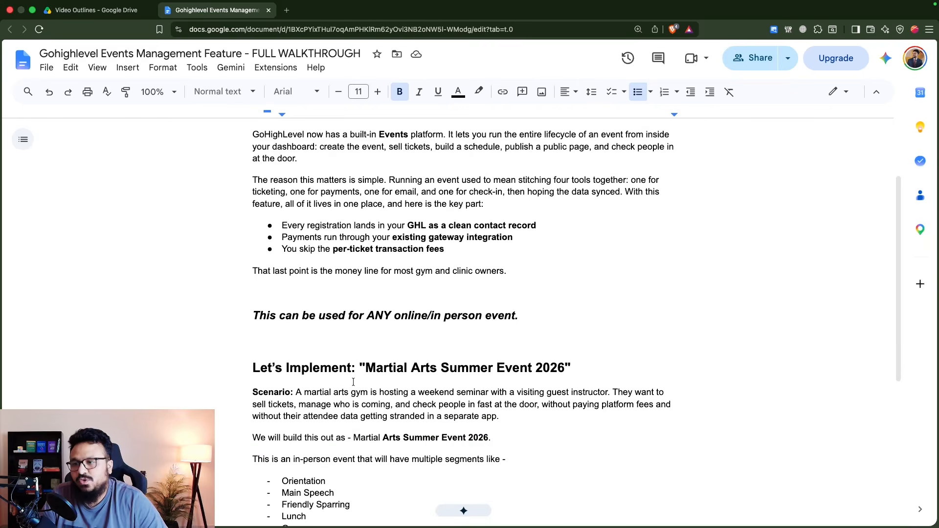
pyautogui.scroll(-1, 353, 382)
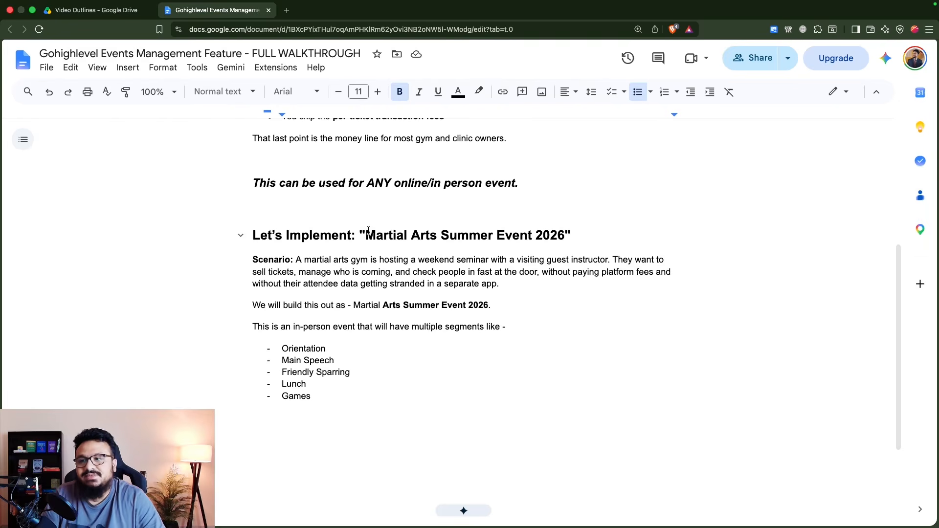
pyautogui.moveTo(366, 232); pyautogui.dragTo(571, 232)
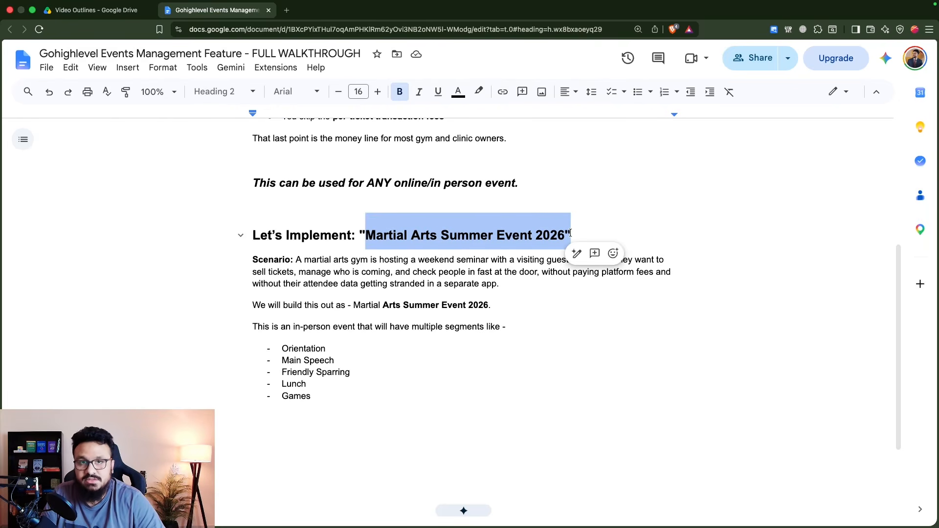
pyautogui.click(567, 235)
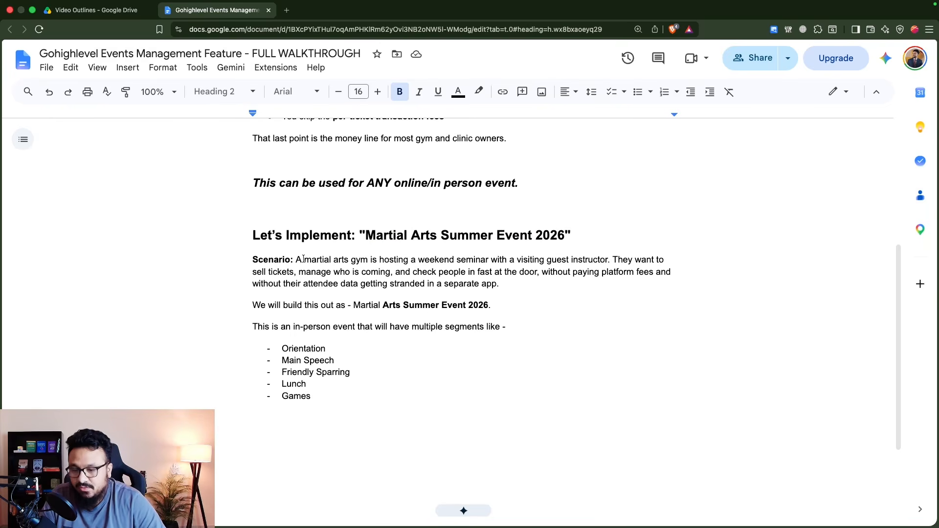
# Step: Zoom the document to 150% and highlight the opening Scenario sentence, guest instructor phrase and 'They'
pyautogui.press('super+plus')
pyautogui.press('super+plus')
pyautogui.scroll(-2, 303, 260)
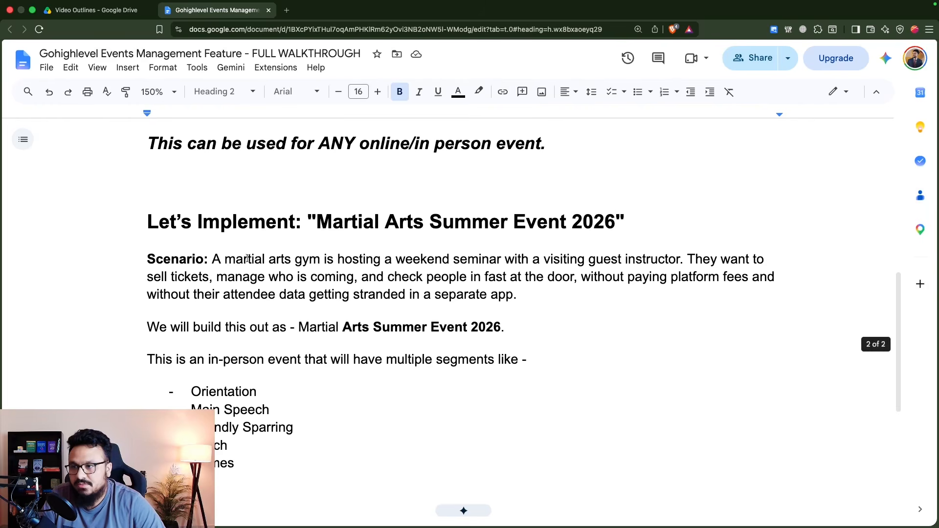
pyautogui.moveTo(217, 260); pyautogui.dragTo(704, 258)
pyautogui.click(554, 258)
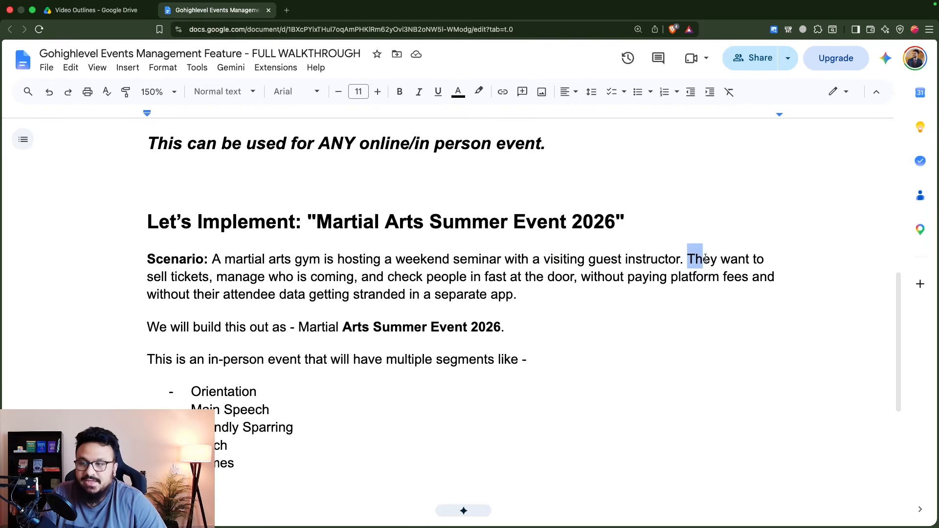
pyautogui.moveTo(706, 258); pyautogui.dragTo(717, 262)
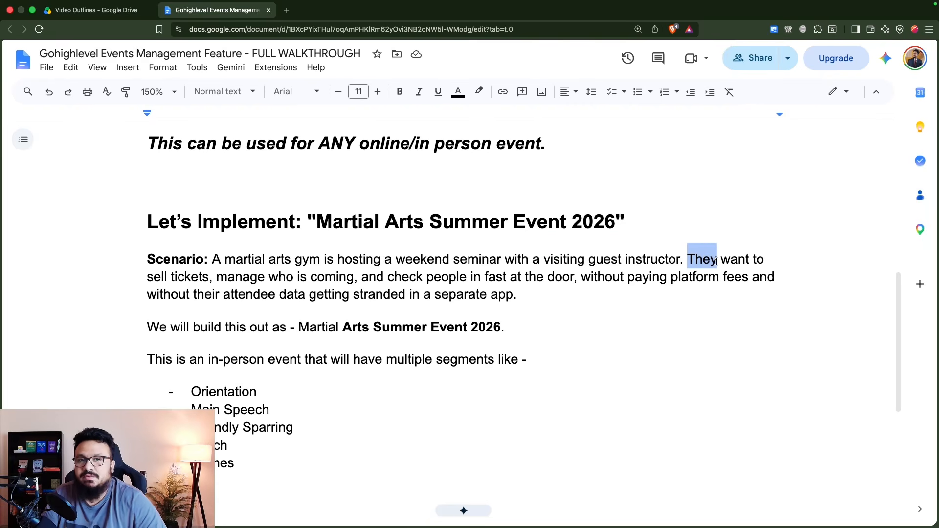
pyautogui.click(649, 259)
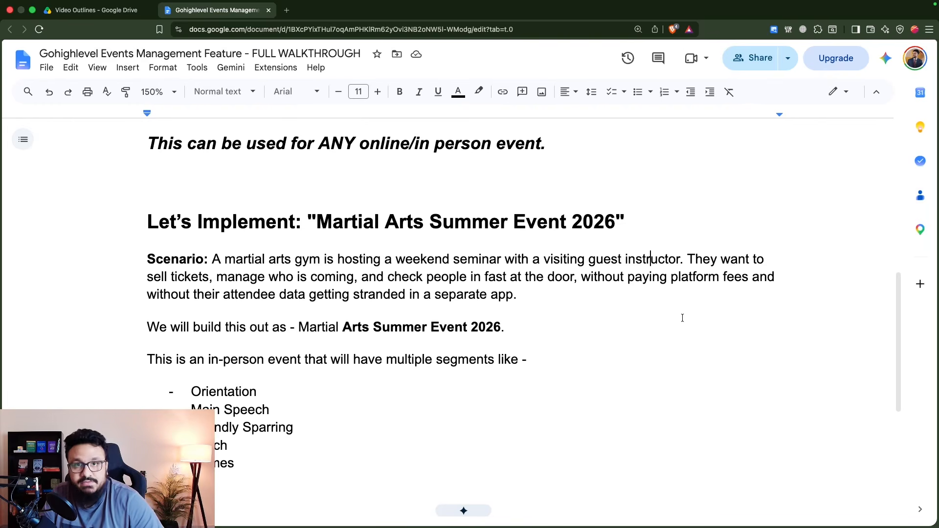
pyautogui.moveTo(687, 262); pyautogui.dragTo(709, 263)
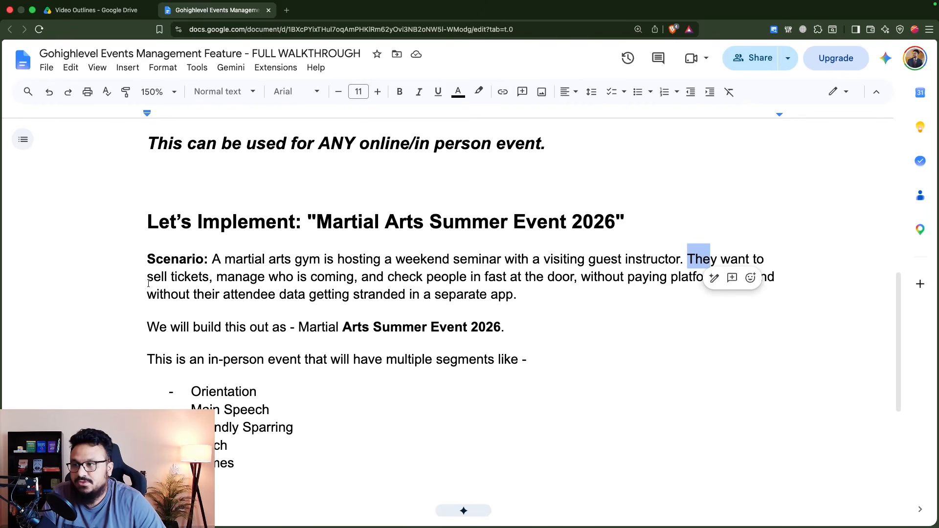
# Step: Highlight the Scenario's points about selling tickets and avoiding platform fees
pyautogui.moveTo(147, 277); pyautogui.dragTo(581, 277)
pyautogui.click(581, 277)
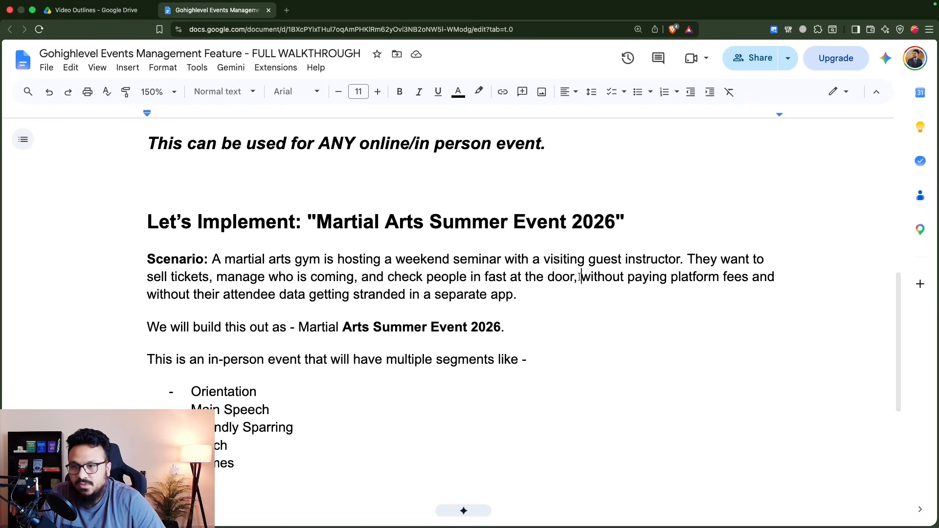
pyautogui.moveTo(581, 277); pyautogui.dragTo(218, 288)
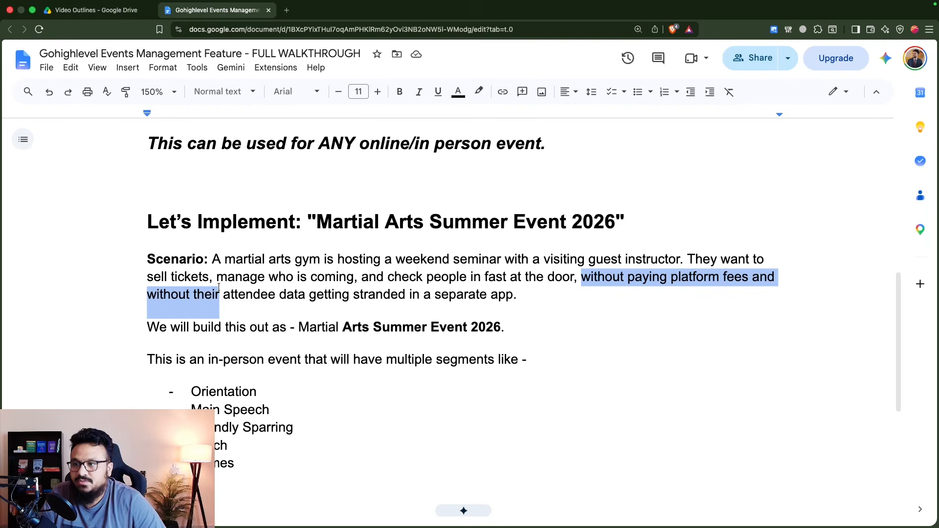
pyautogui.click(336, 277)
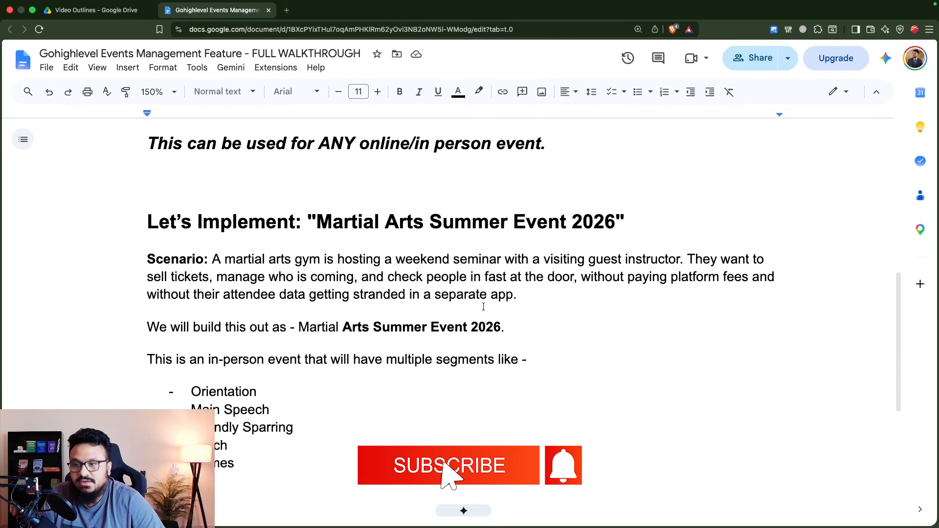
# Step: Highlight the event name and the Orientation, Main Speech and Friendly Sparring segments
pyautogui.scroll(-1, 489, 306)
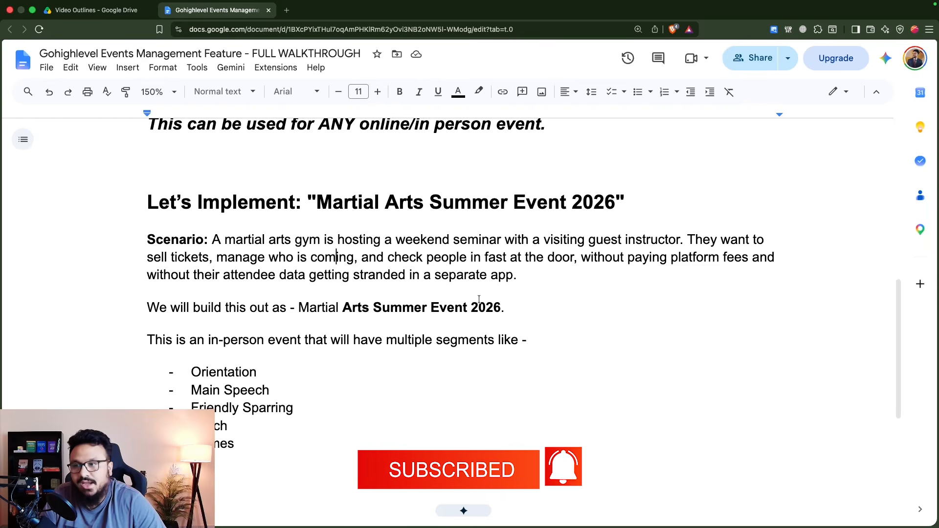
pyautogui.moveTo(292, 307); pyautogui.dragTo(505, 308)
pyautogui.moveTo(141, 339); pyautogui.dragTo(516, 344)
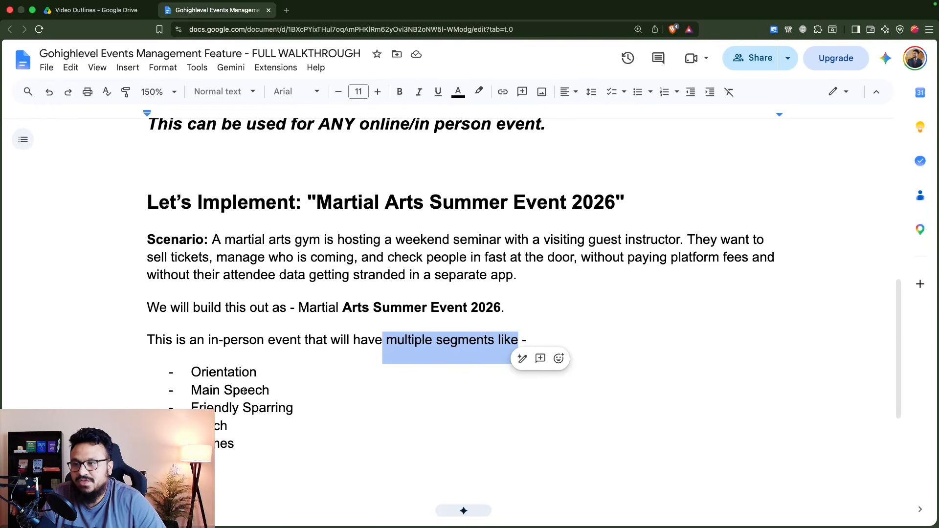
pyautogui.moveTo(186, 371); pyautogui.dragTo(259, 376)
pyautogui.moveTo(190, 390); pyautogui.dragTo(246, 393)
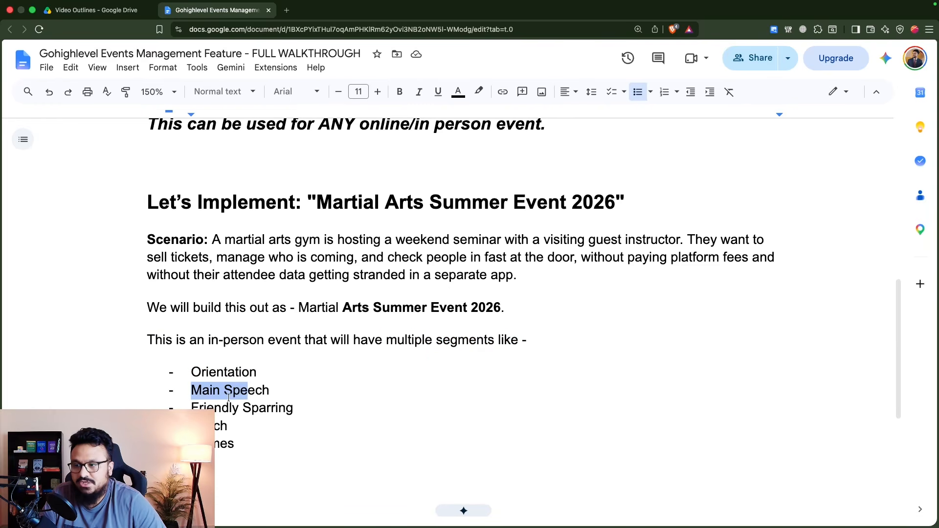
pyautogui.moveTo(190, 407); pyautogui.dragTo(265, 406)
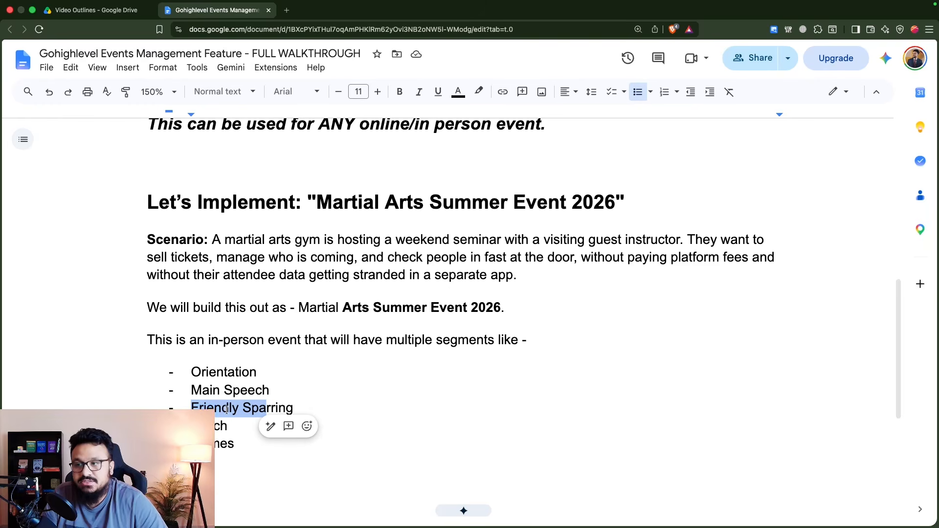
pyautogui.scroll(1, 226, 410)
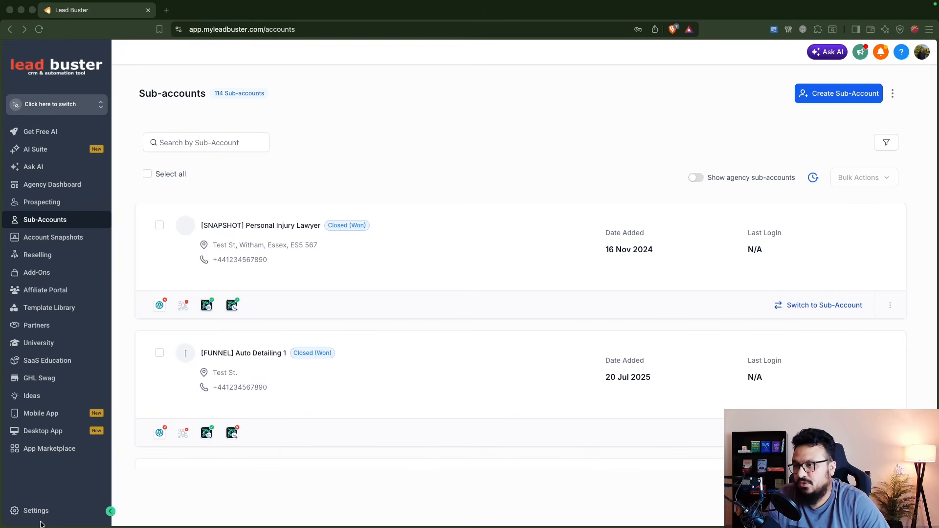
# Step: In Settings > Labs > Sub-Account, find the Events feature and save it enabled for Legacy Martial Arts
pyautogui.click(26, 511)
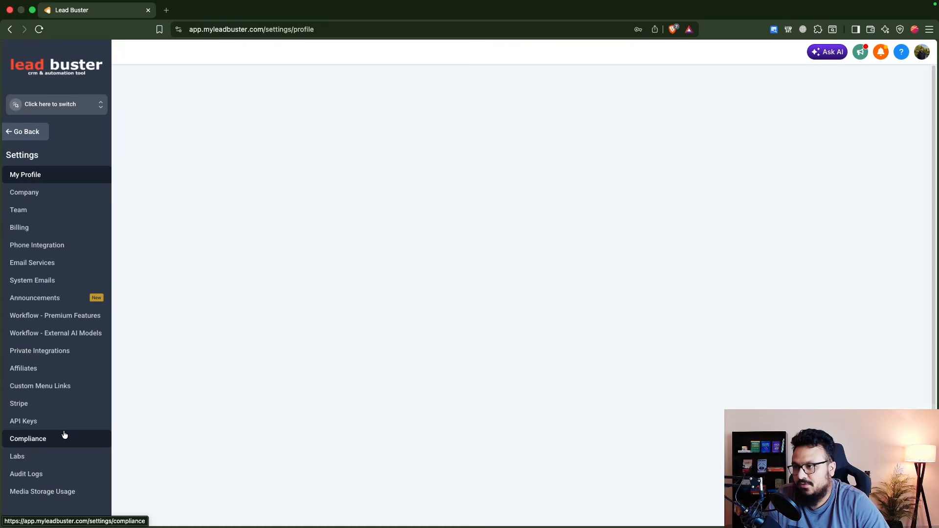
pyautogui.click(42, 457)
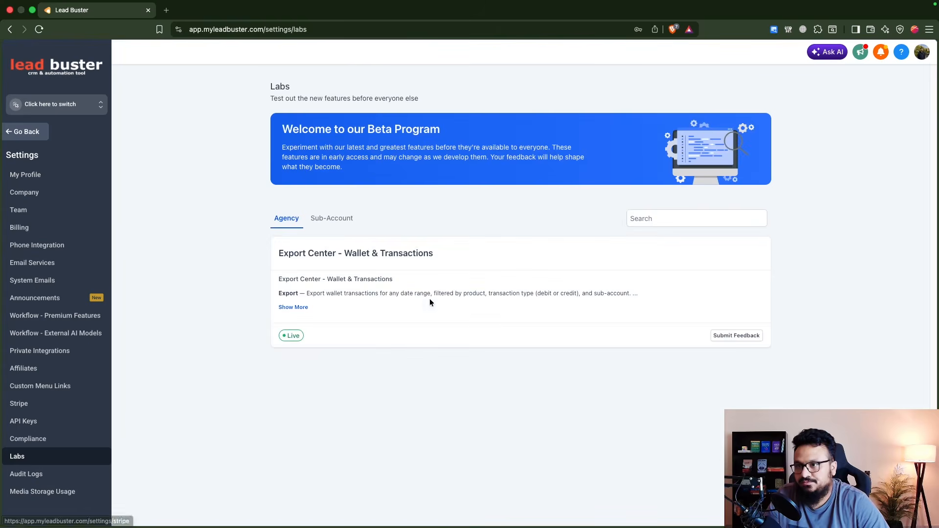
pyautogui.click(331, 221)
pyautogui.click(657, 219)
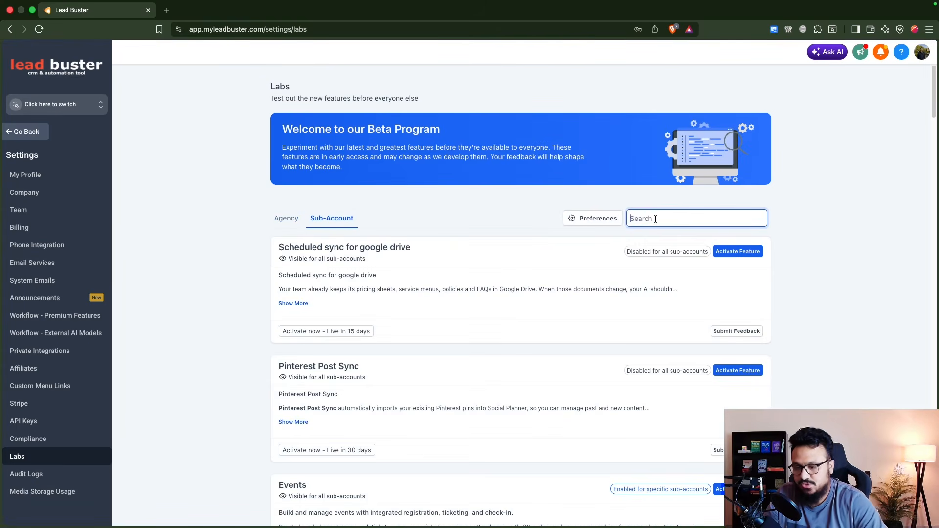
pyautogui.write('event')
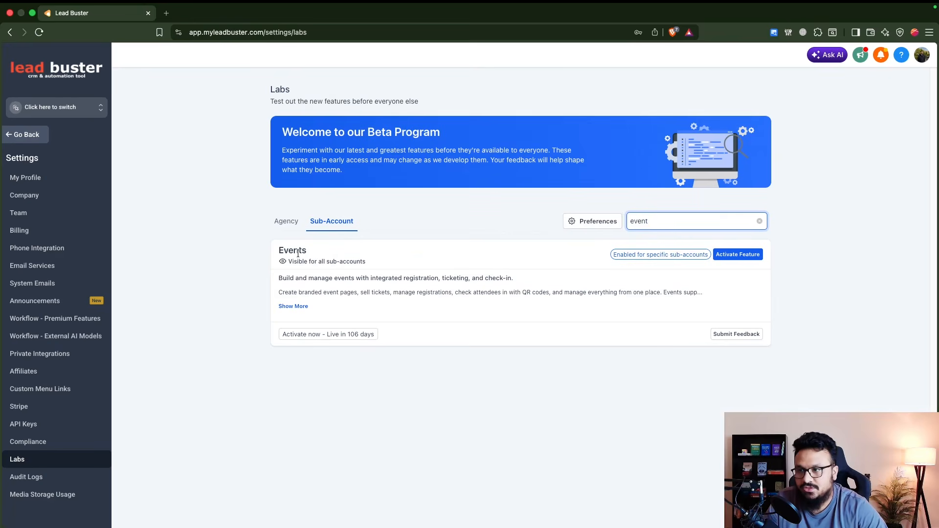
pyautogui.click(737, 255)
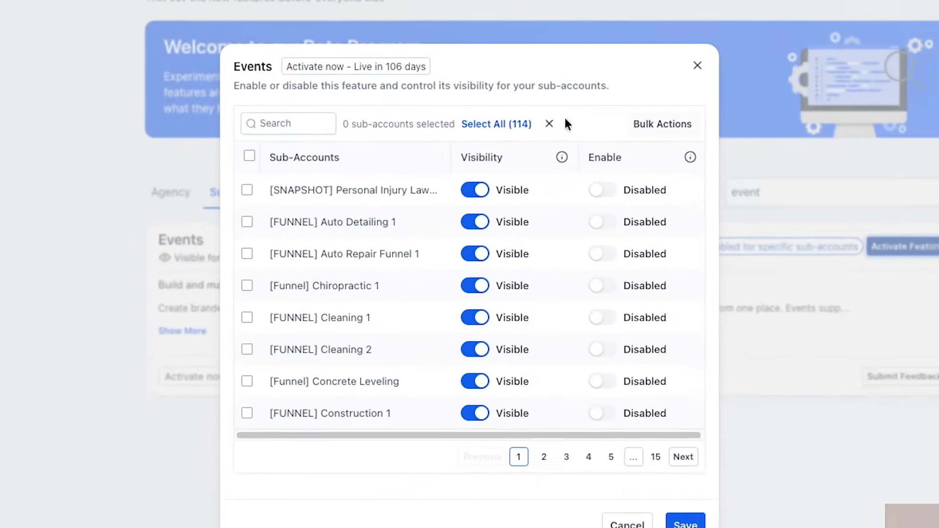
pyautogui.click(312, 123)
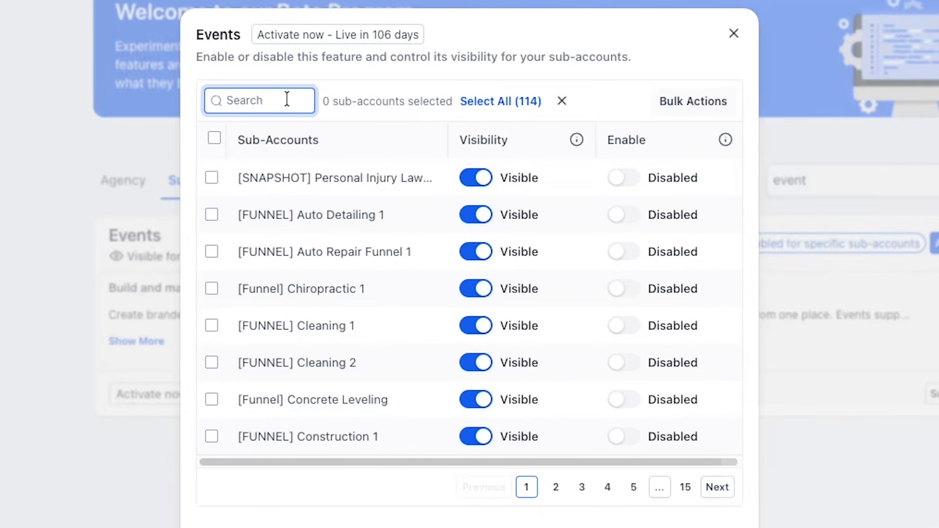
pyautogui.write('legacy')
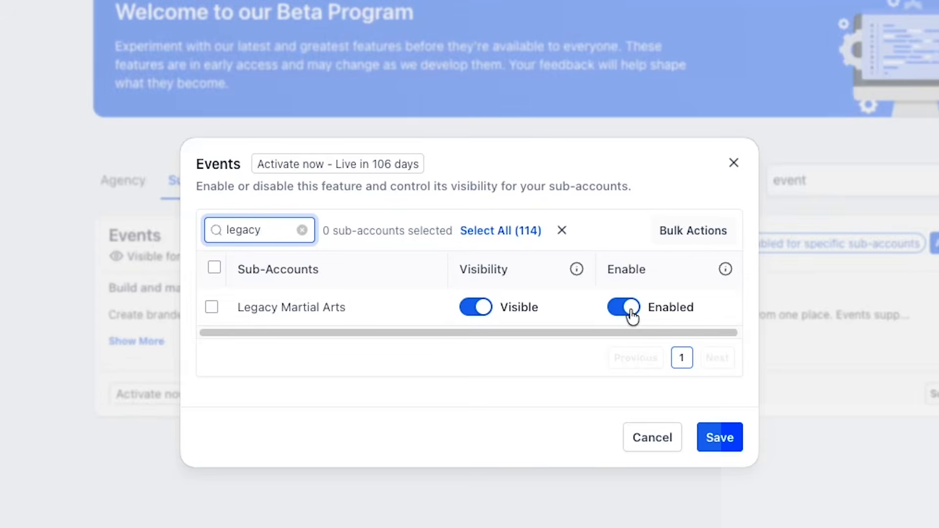
pyautogui.click(713, 434)
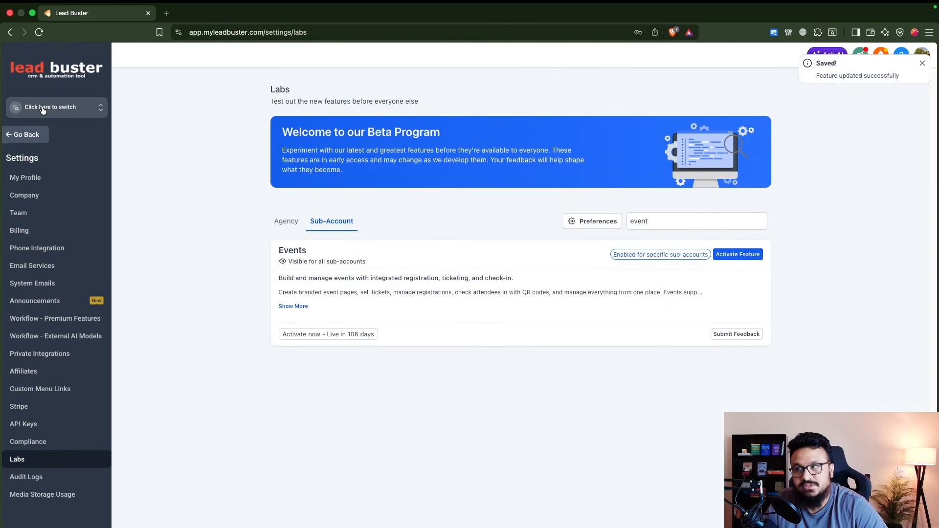
# Step: Switch into the Legacy Martial Arts sub-account and open Memberships > Events
pyautogui.click(43, 110)
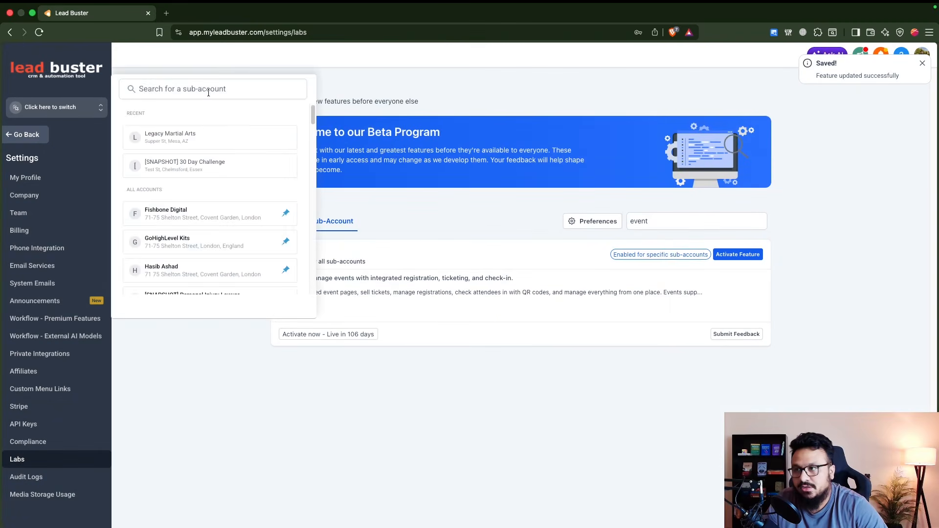
pyautogui.click(199, 140)
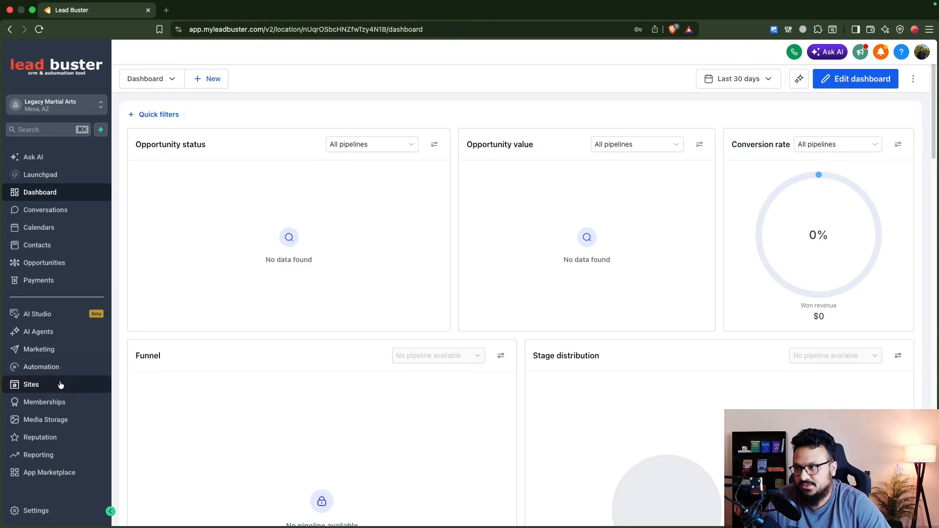
pyautogui.click(46, 402)
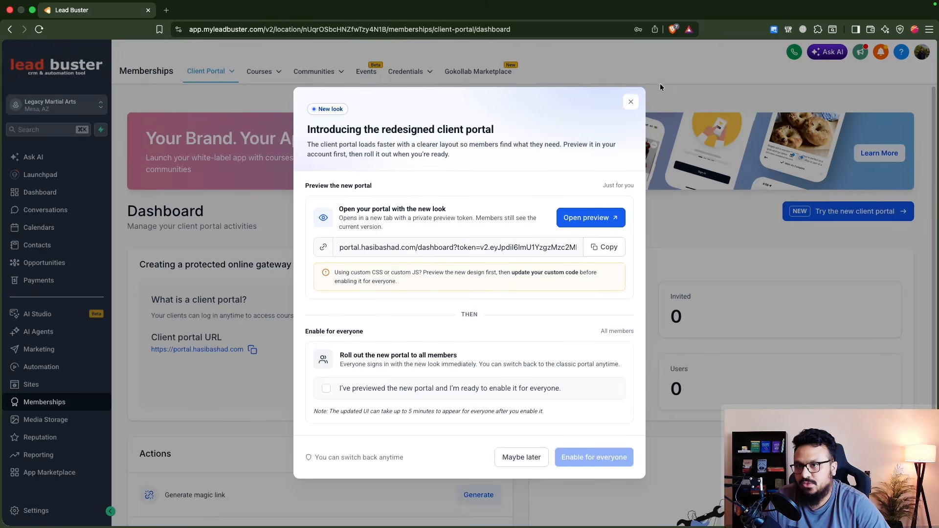
pyautogui.click(631, 102)
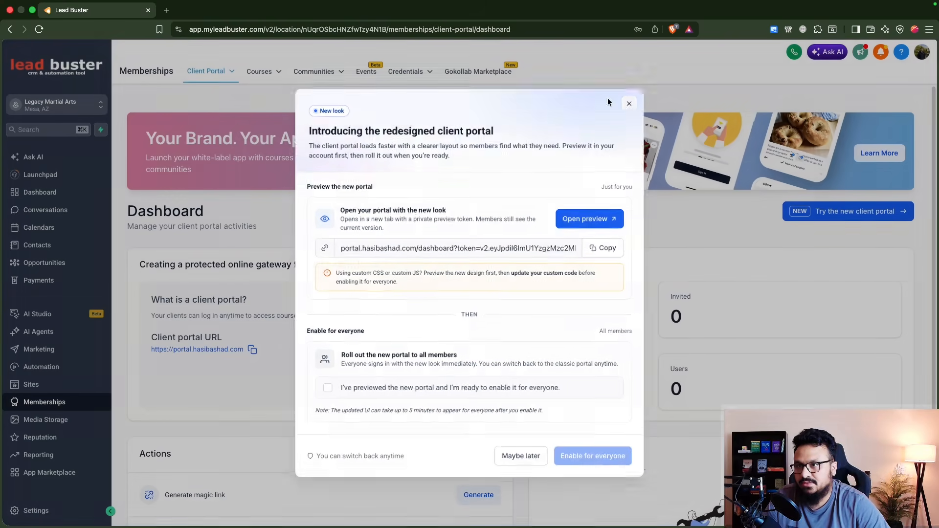
pyautogui.click(366, 72)
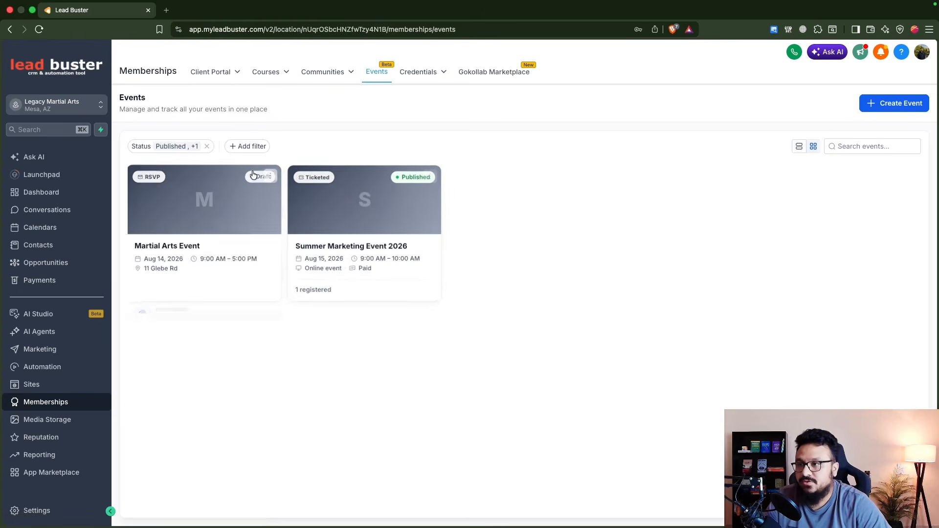
# Step: Permanently delete the old 'Summer Marketing Event 2026', confirming with DELETE
pyautogui.click(271, 175)
pyautogui.click(217, 253)
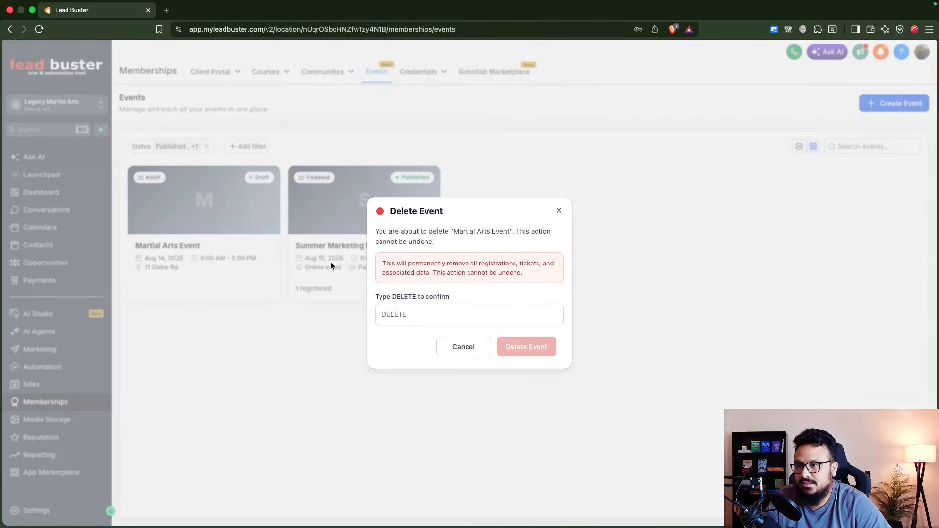
pyautogui.click(404, 317)
pyautogui.write('DELETE')
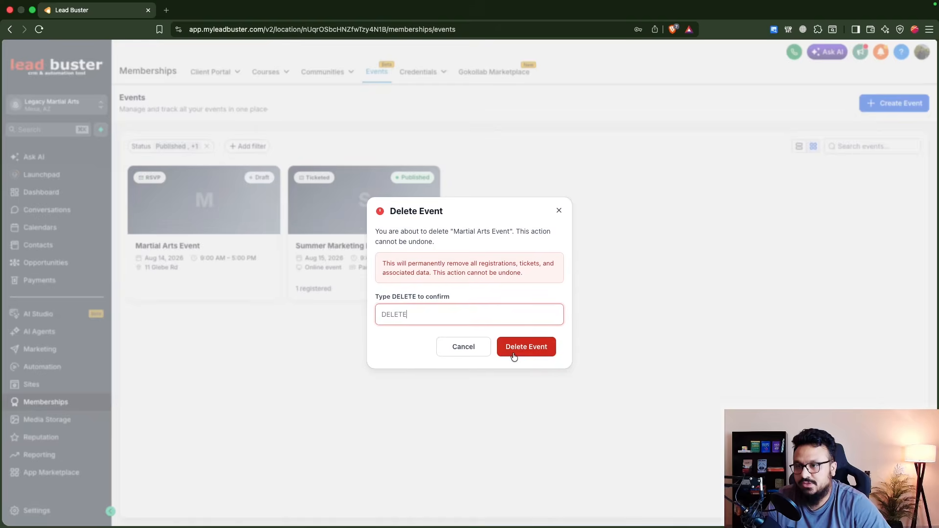
pyautogui.click(515, 350)
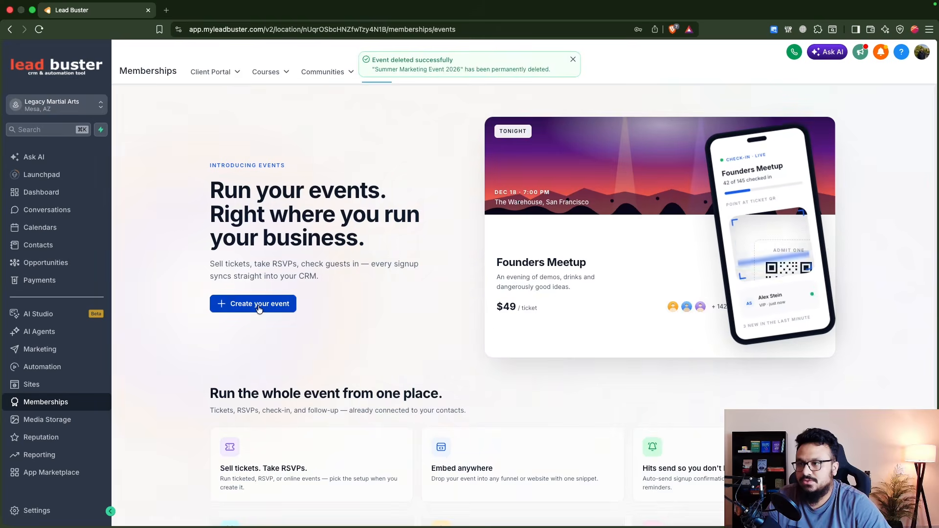
# Step: Start a new Ticketed event and paste in the name Martial Arts Summer Event 2026
pyautogui.click(287, 311)
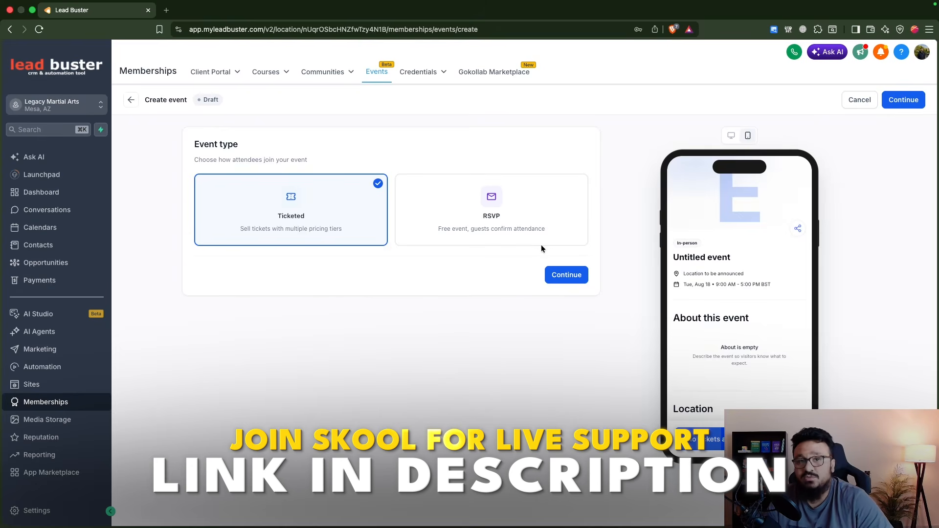
pyautogui.click(564, 276)
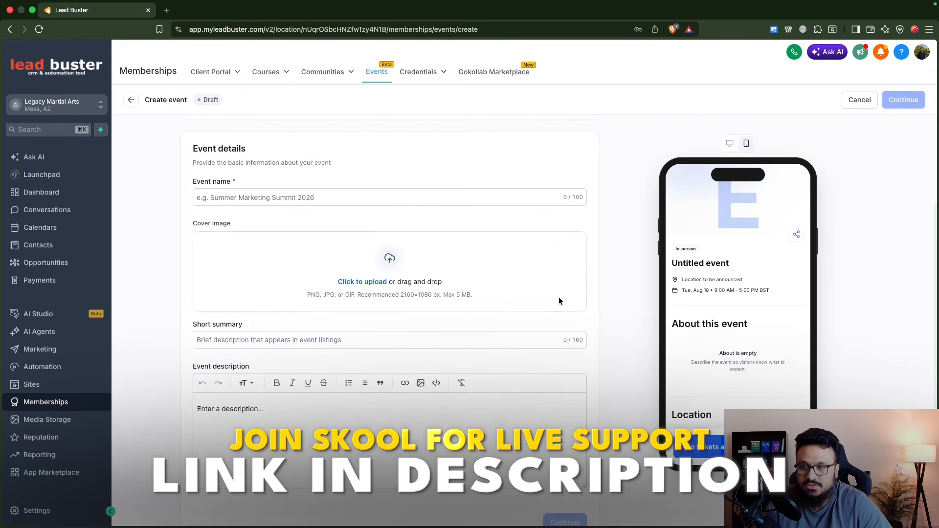
pyautogui.click(366, 210)
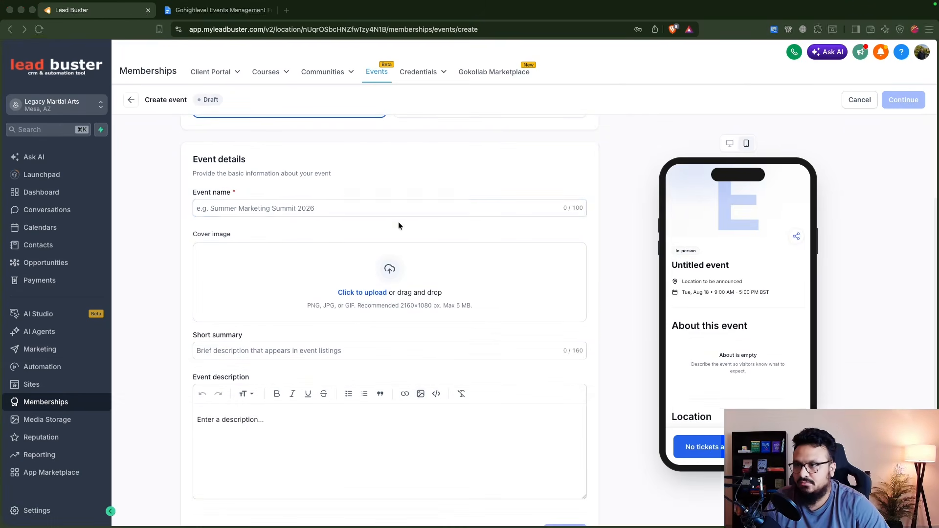
pyautogui.write('Martial Arts Summer Event 2026')
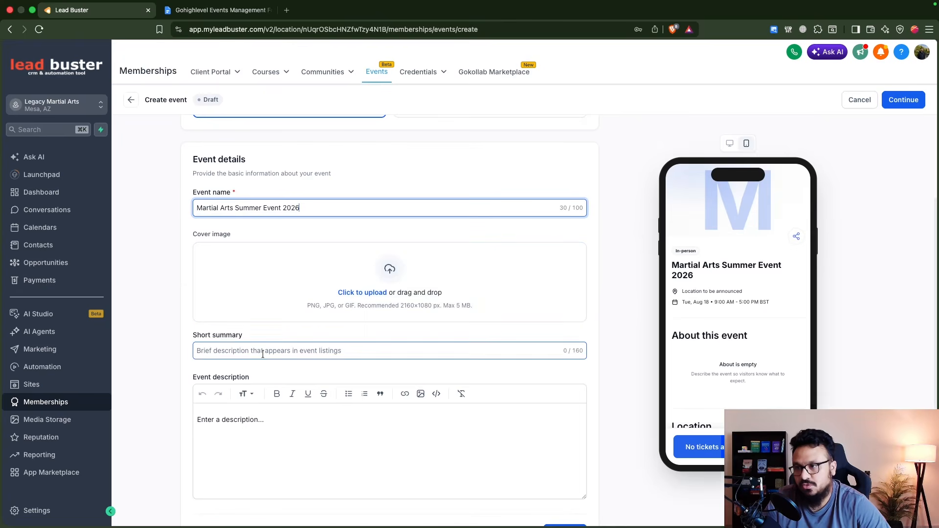
# Step: Describe it as 'This is a yearly summer event organized by Legacy Martial Arts Ltd.' and check desktop/mobile previews
pyautogui.click(254, 425)
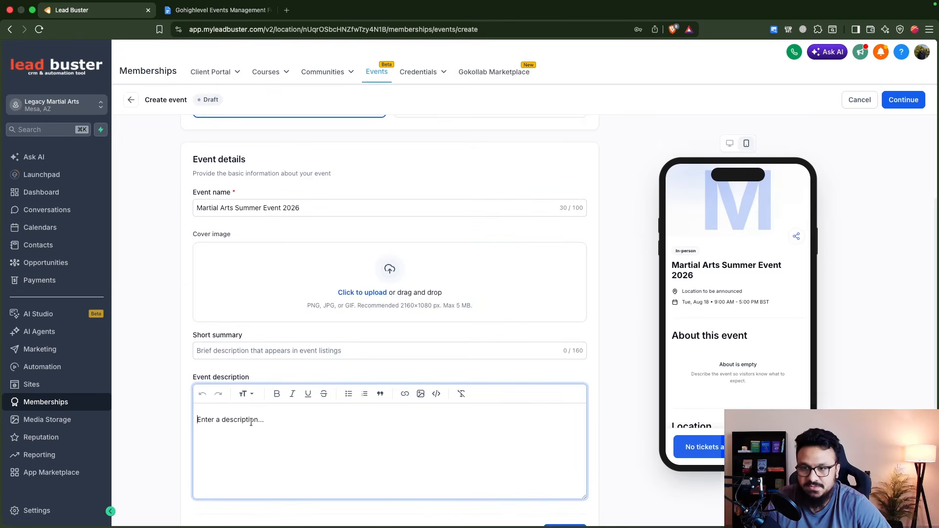
pyautogui.write('This is a ')
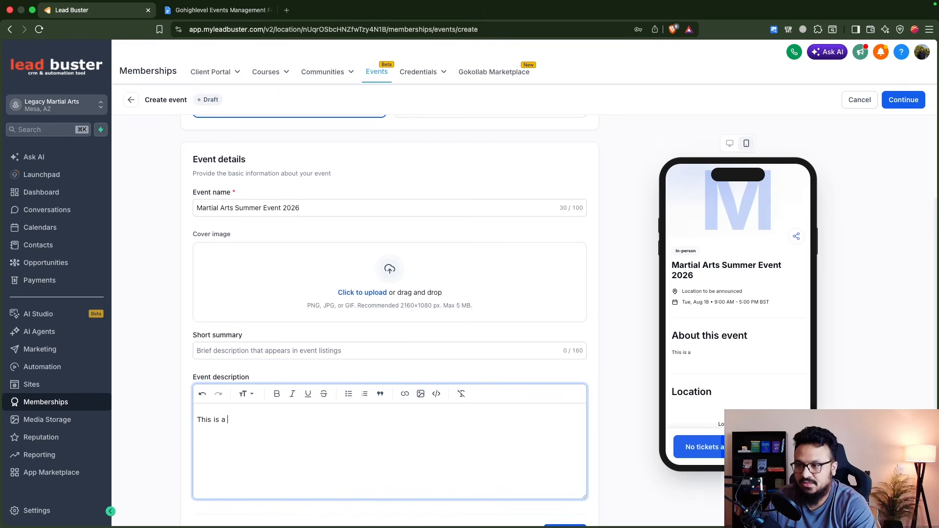
pyautogui.write('yearly su')
pyautogui.write('mmer')
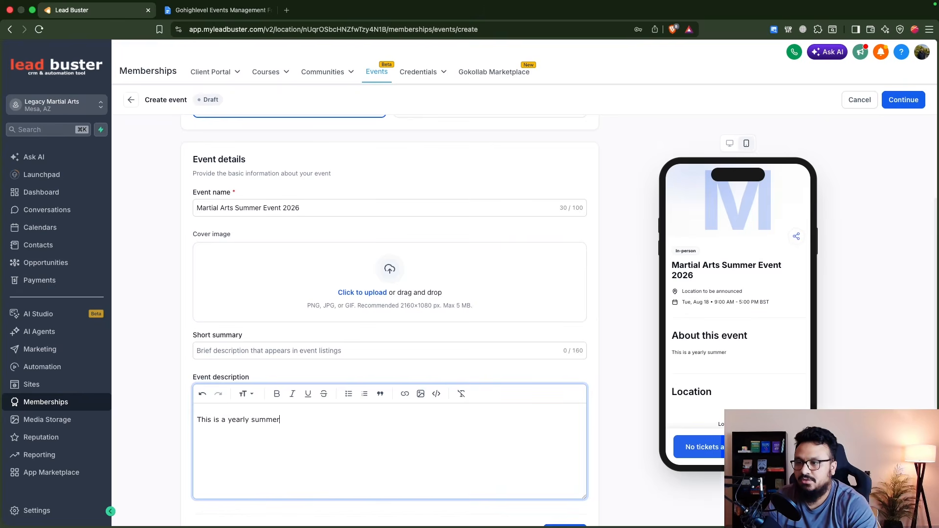
pyautogui.write(' event organize')
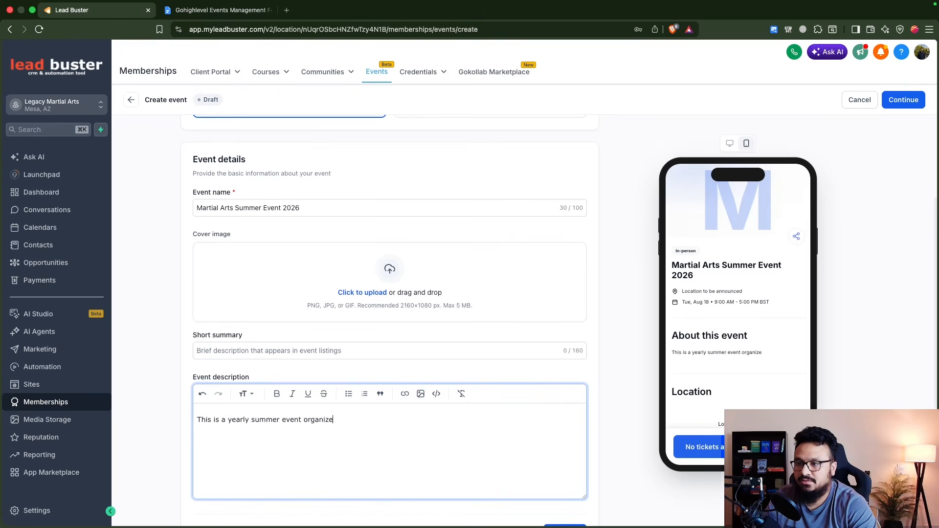
pyautogui.write('d by Legacy M')
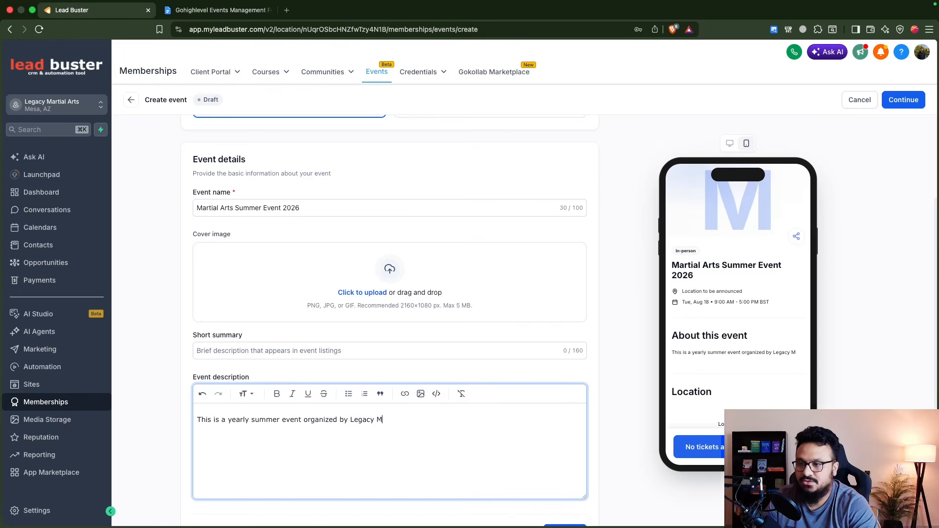
pyautogui.write('artial Arts Ltd.')
pyautogui.scroll(-2, 289, 416)
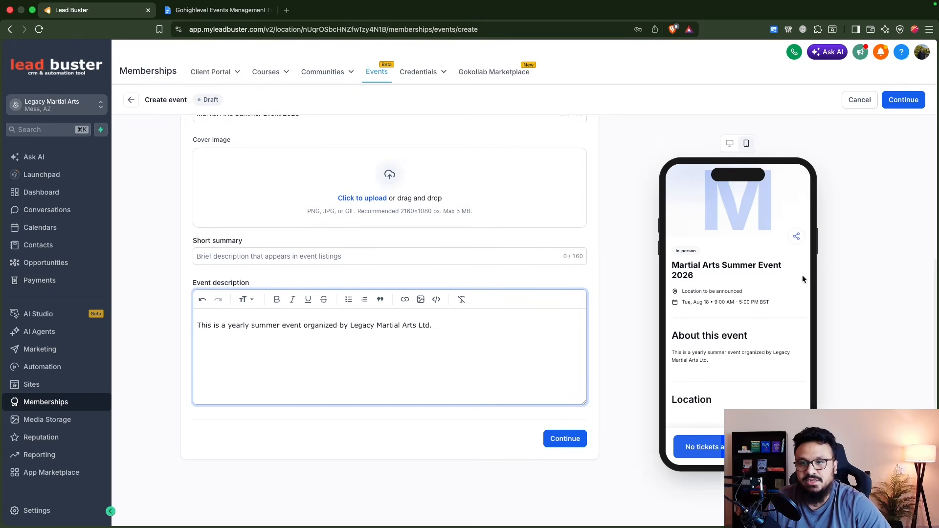
pyautogui.click(729, 143)
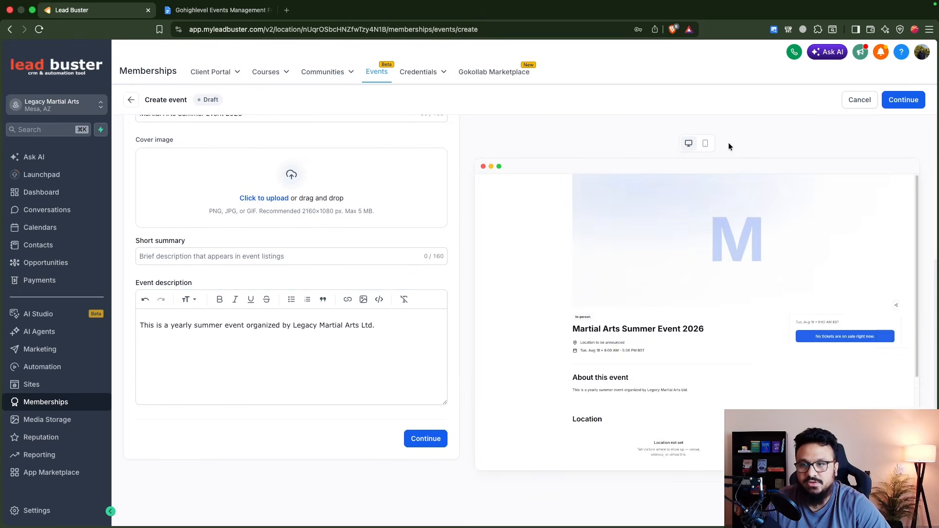
pyautogui.scroll(2, 739, 248)
pyautogui.click(705, 143)
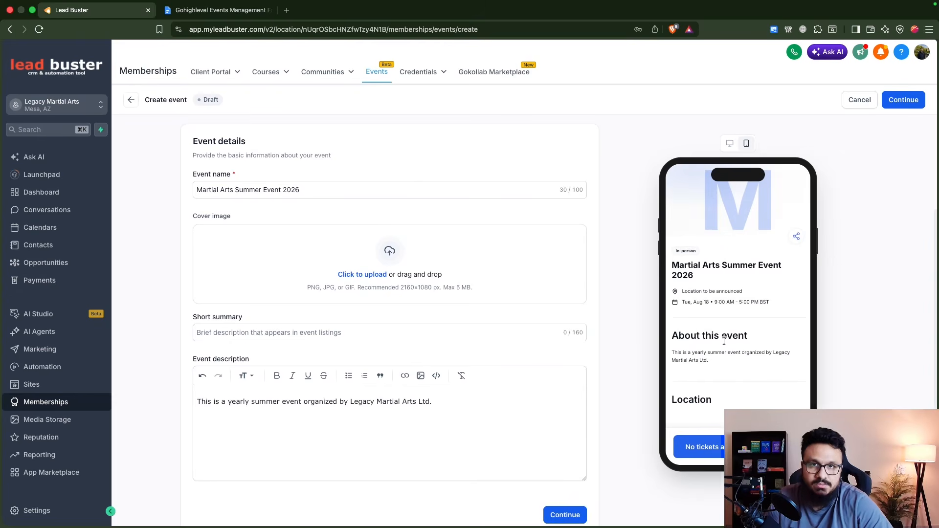
pyautogui.scroll(1, 749, 323)
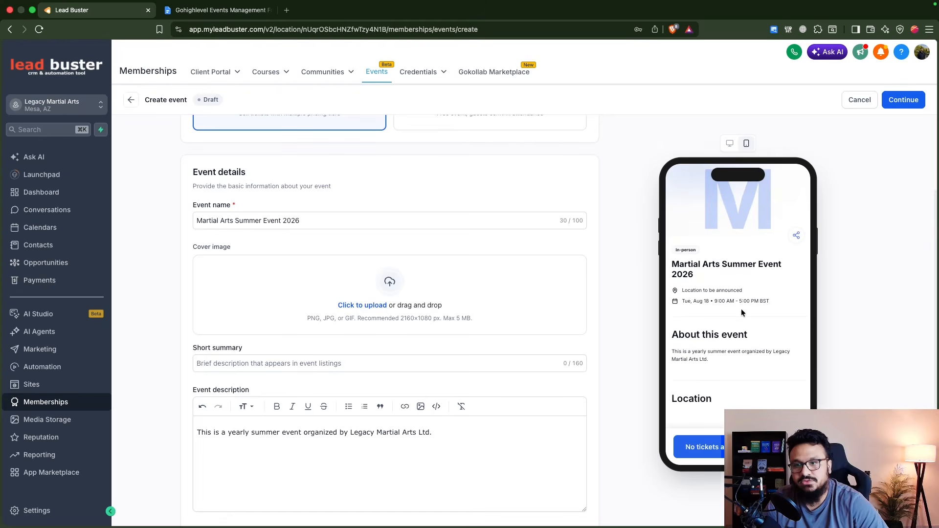
pyautogui.scroll(-3, 374, 384)
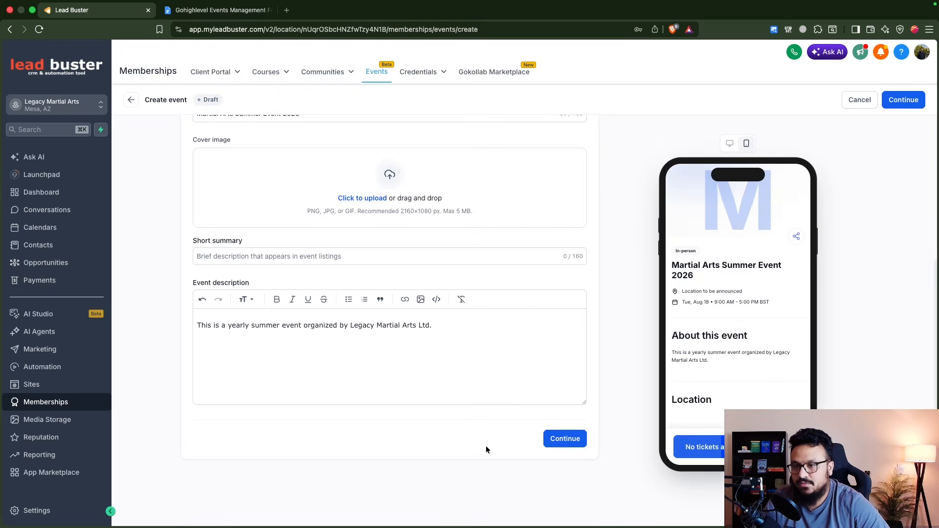
# Step: Schedule the event for 24 August 2026, 09:00 AM to 05:00 PM Europe/London
pyautogui.click(565, 439)
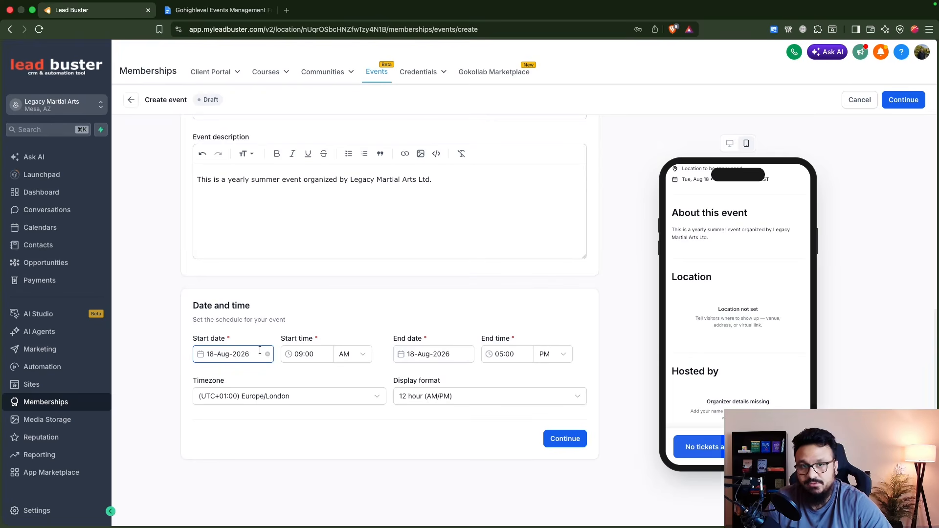
pyautogui.click(230, 355)
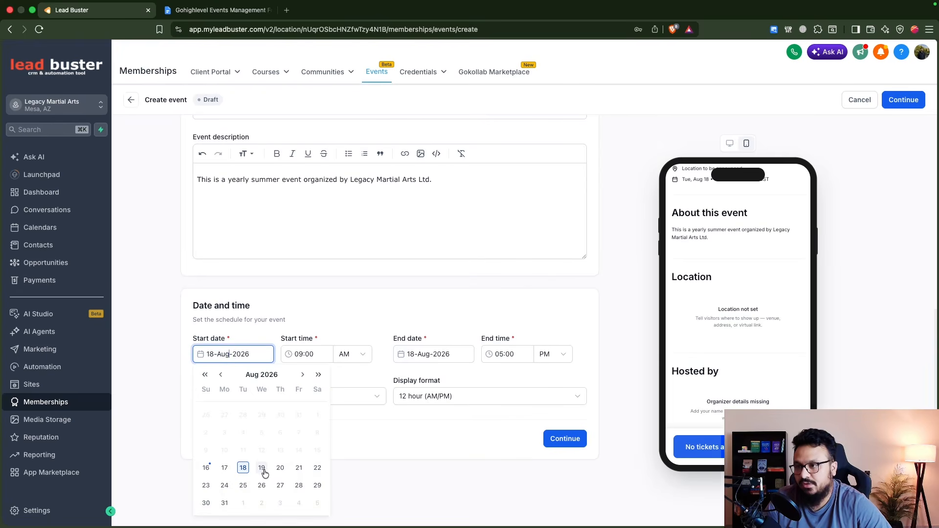
pyautogui.click(225, 486)
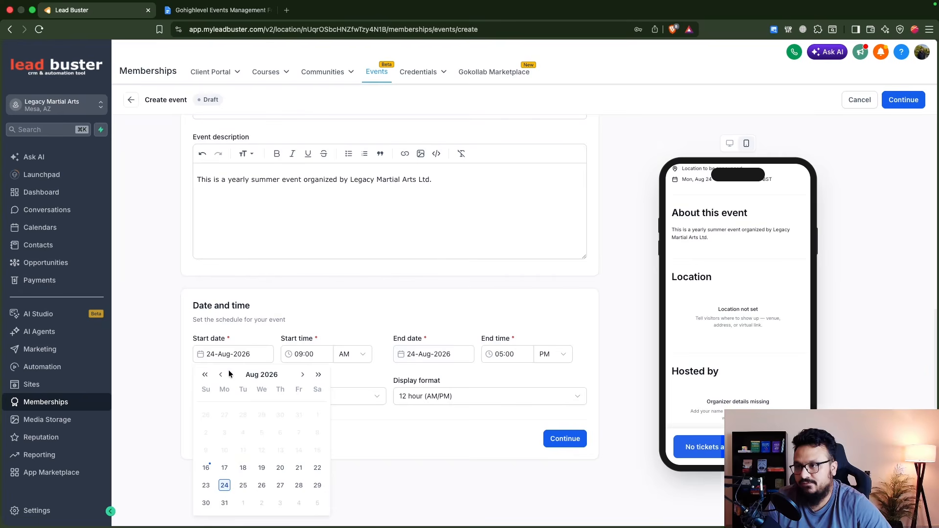
pyautogui.click(297, 354)
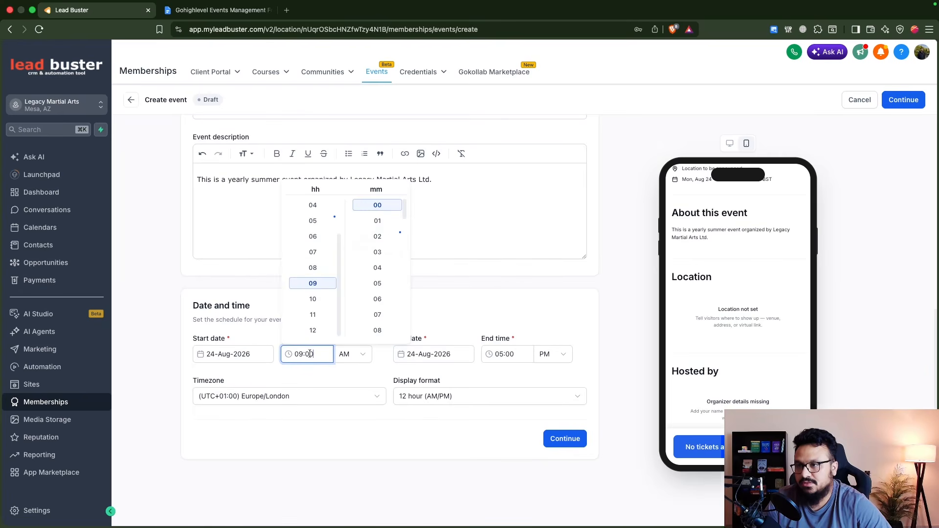
pyautogui.click(385, 207)
pyautogui.click(425, 356)
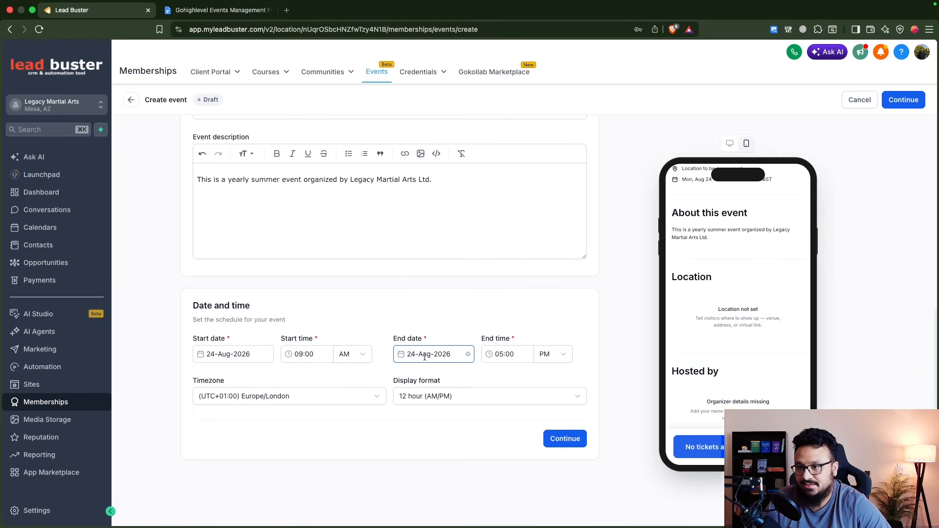
pyautogui.click(500, 356)
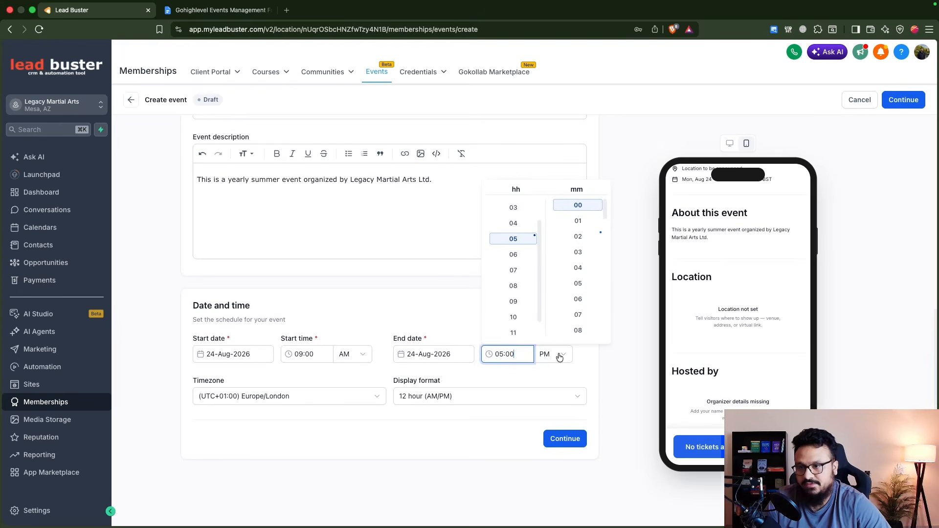
pyautogui.click(567, 370)
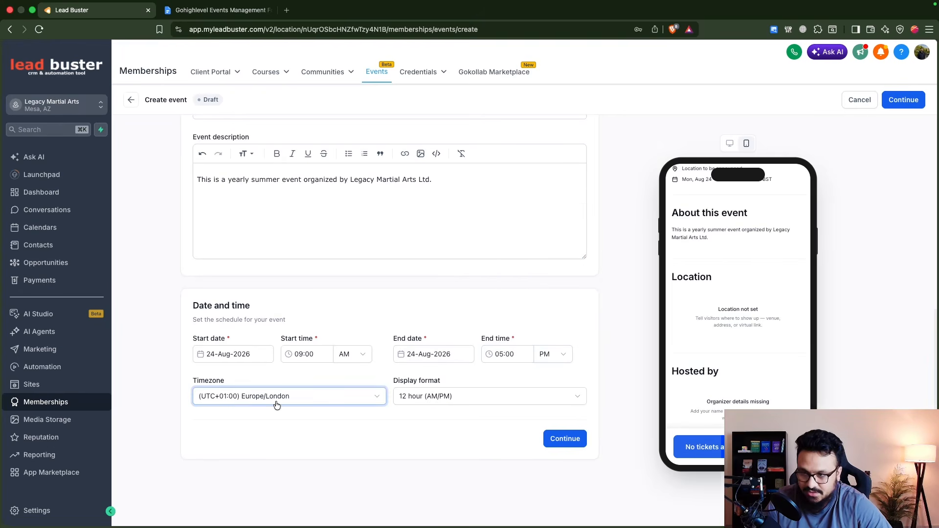
pyautogui.click(555, 439)
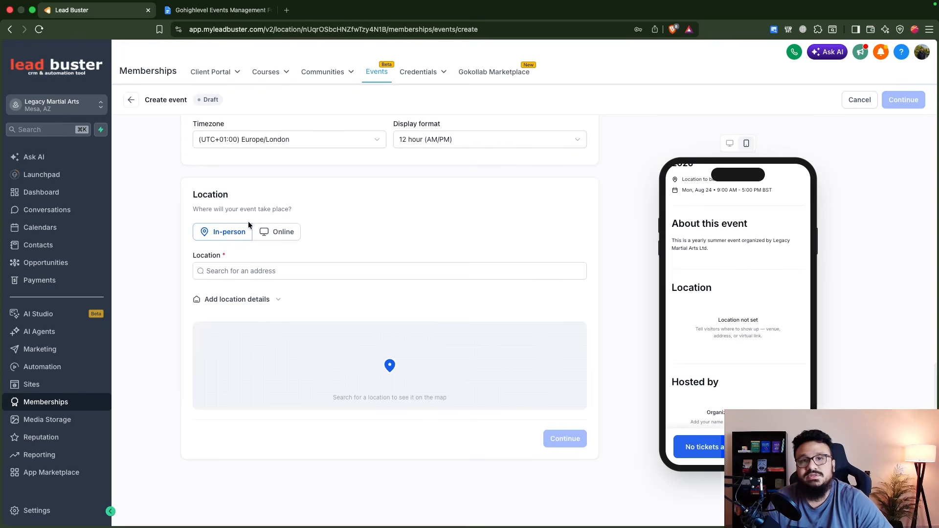
pyautogui.click(260, 238)
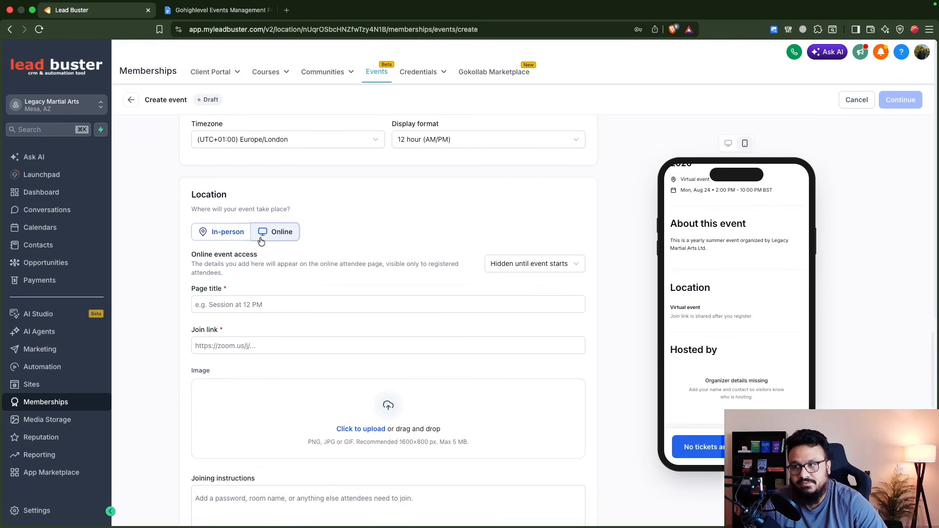
pyautogui.scroll(-3, 304, 330)
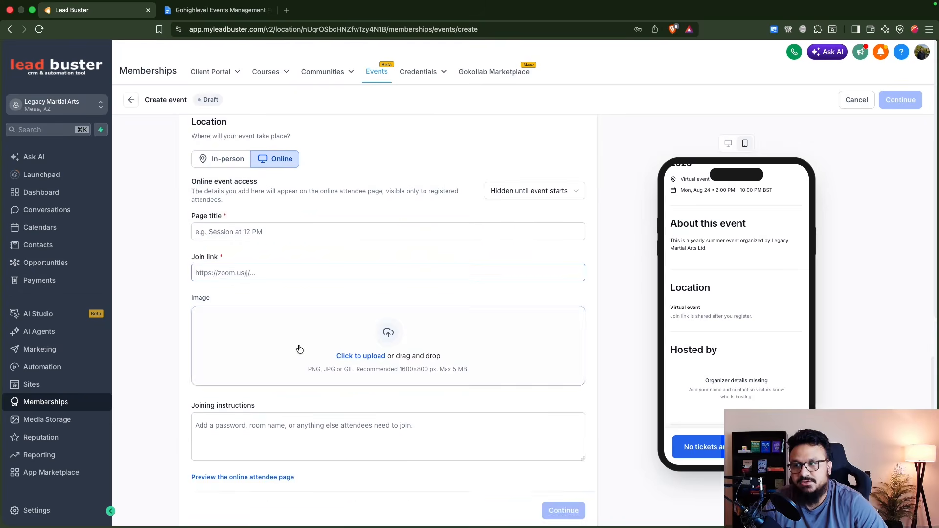
pyautogui.click(232, 204)
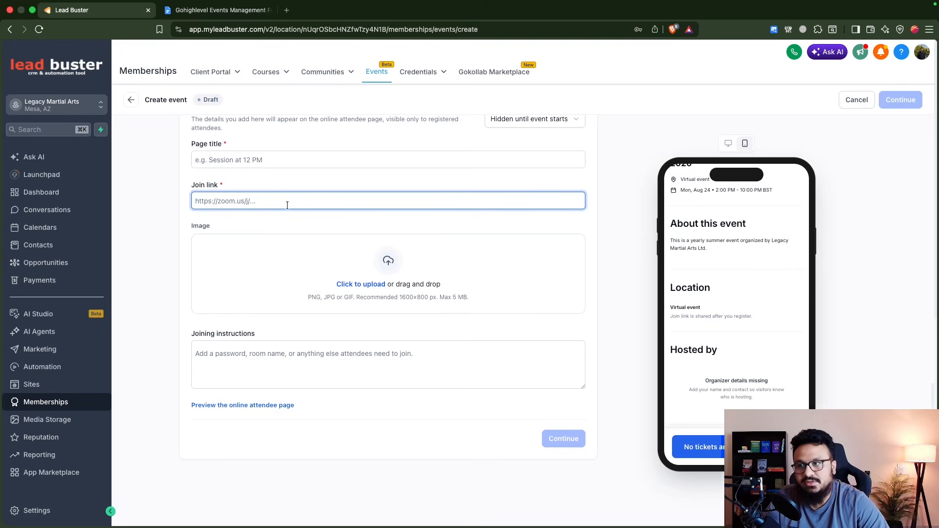
pyautogui.scroll(5, 294, 196)
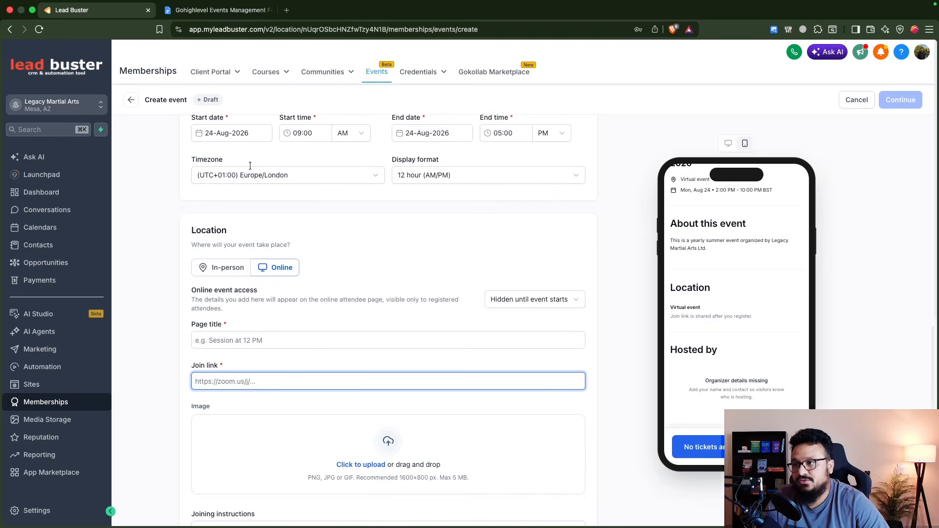
pyautogui.click(210, 308)
pyautogui.scroll(-2, 236, 282)
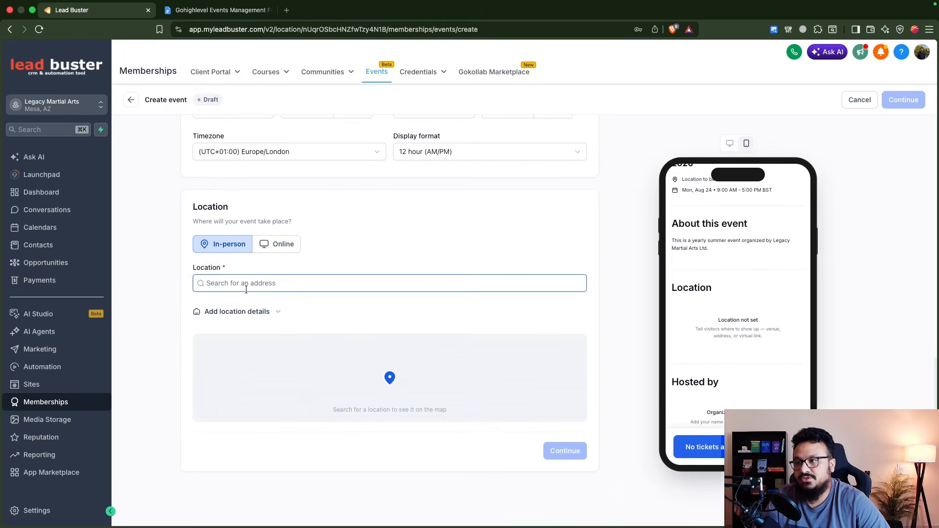
pyautogui.click(247, 284)
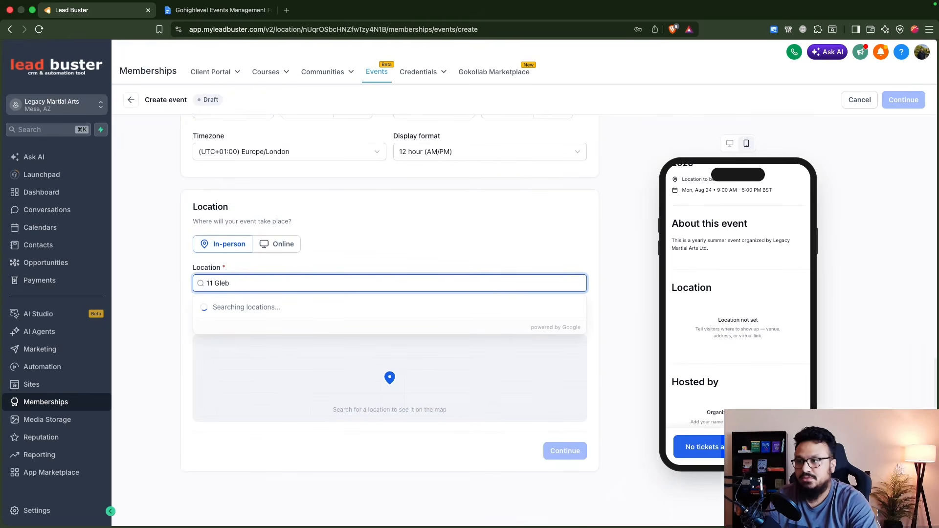
pyautogui.click(282, 313)
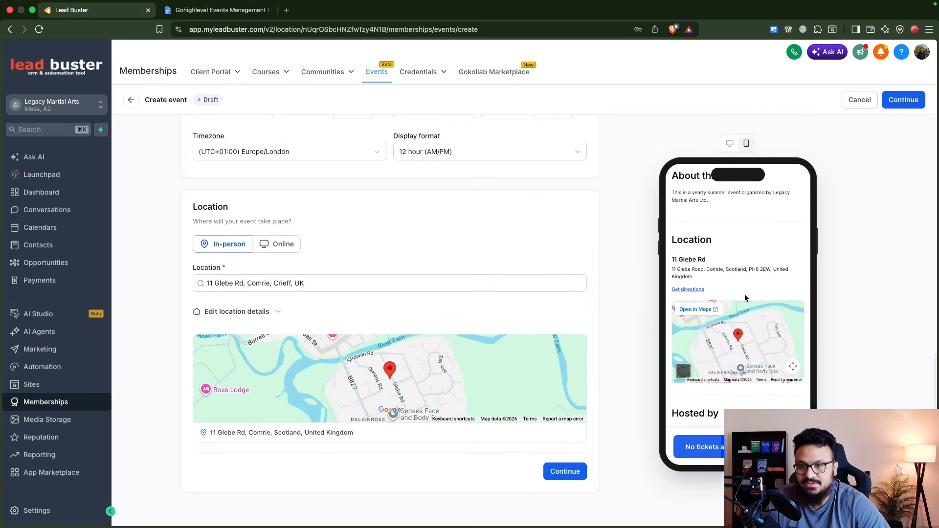
# Step: Enter organiser 'Legacy Martial Arts' with its contact email, website and phone number, then create the event
pyautogui.click(573, 472)
pyautogui.click(341, 331)
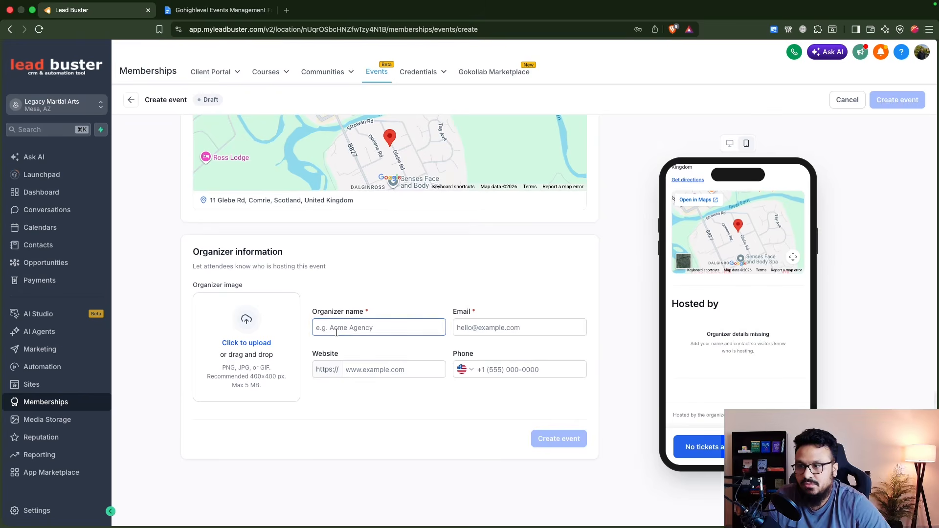
pyautogui.write('Legacy')
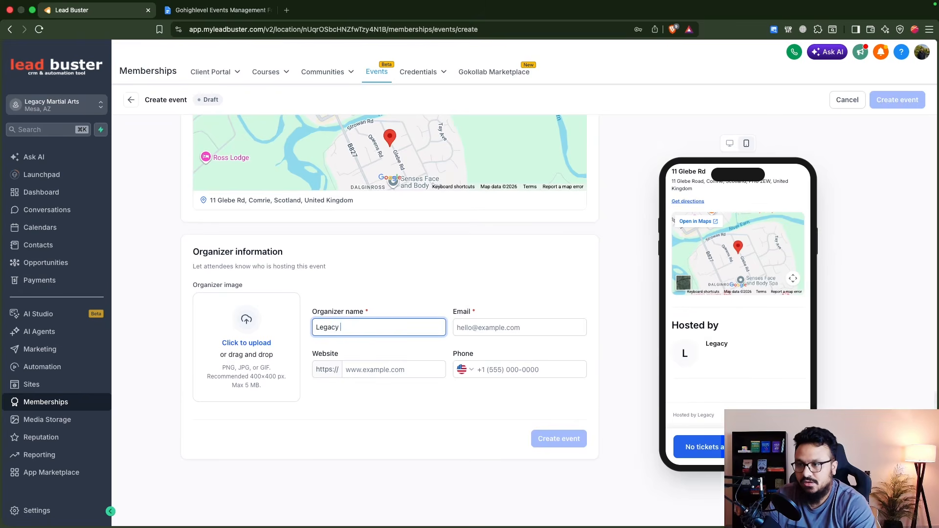
pyautogui.write(' Martial Arts')
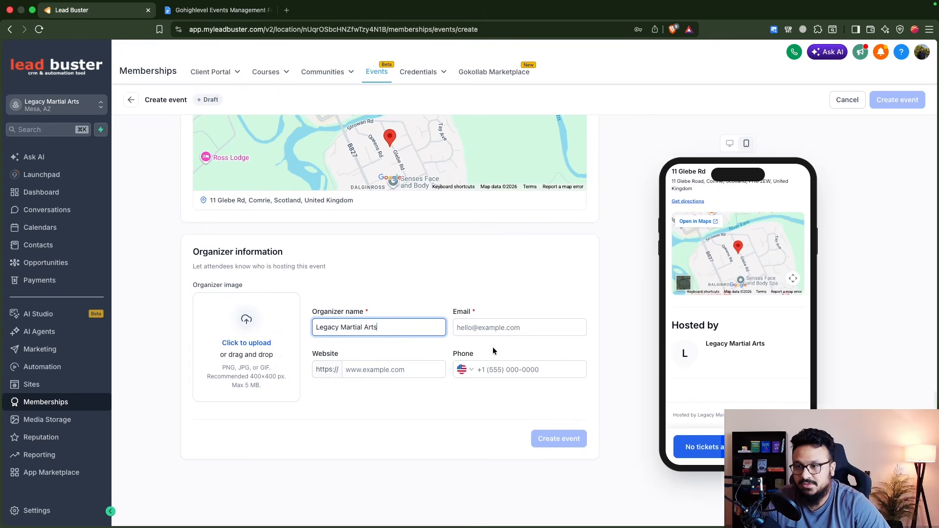
pyautogui.click(526, 340)
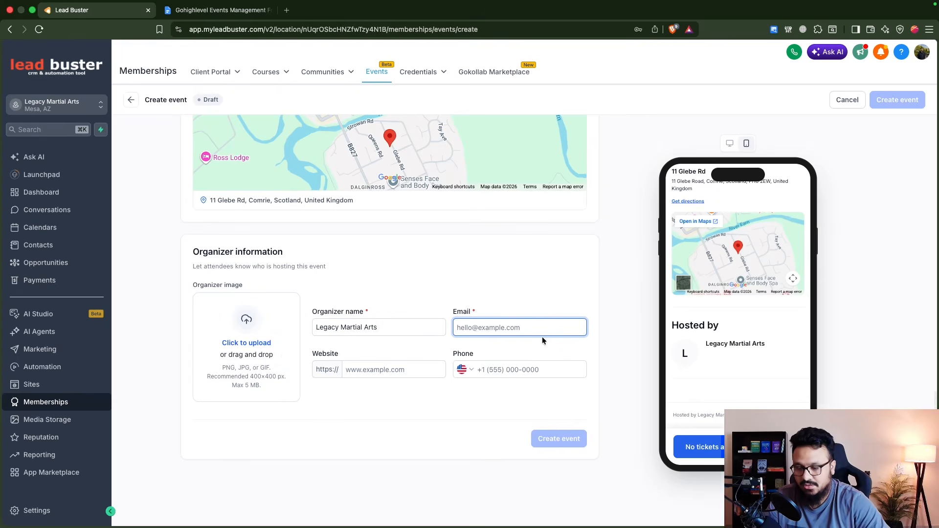
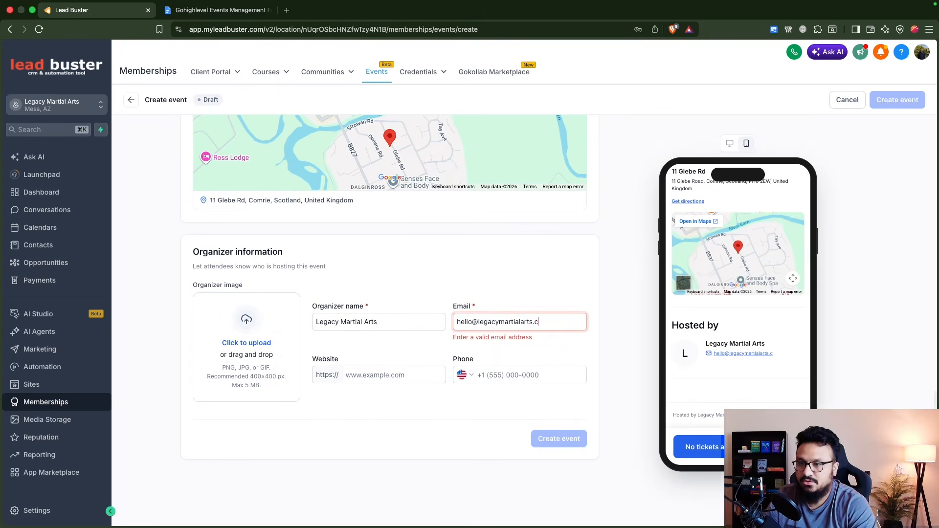
pyautogui.click(383, 371)
pyautogui.write('legacymartialarts.com')
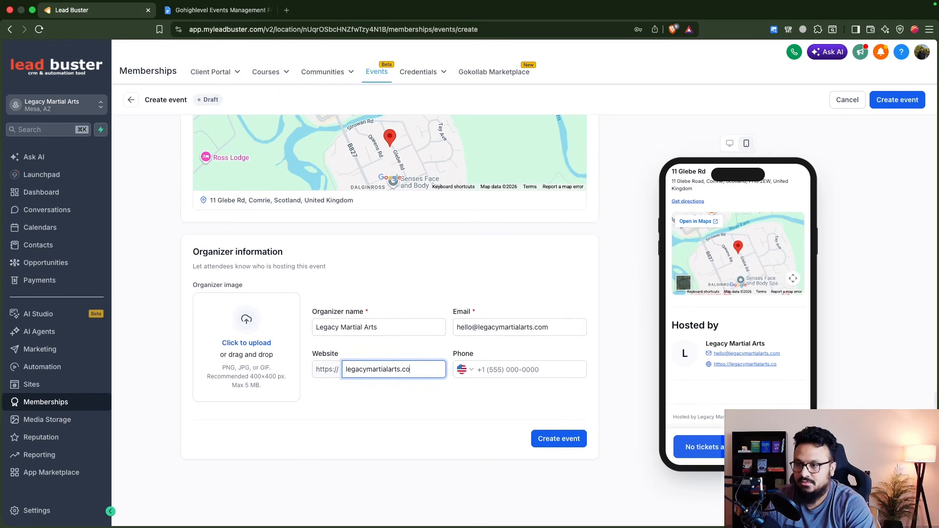
pyautogui.press('Tab')
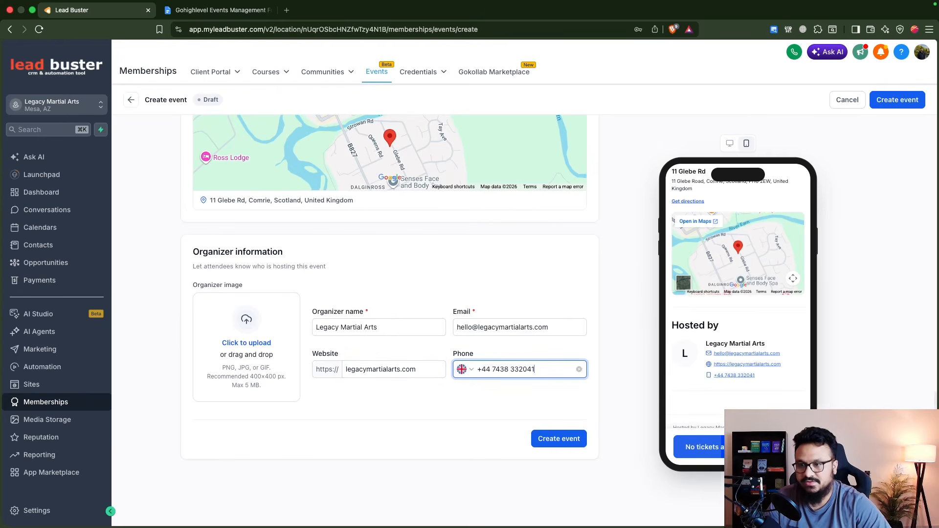
pyautogui.click(563, 439)
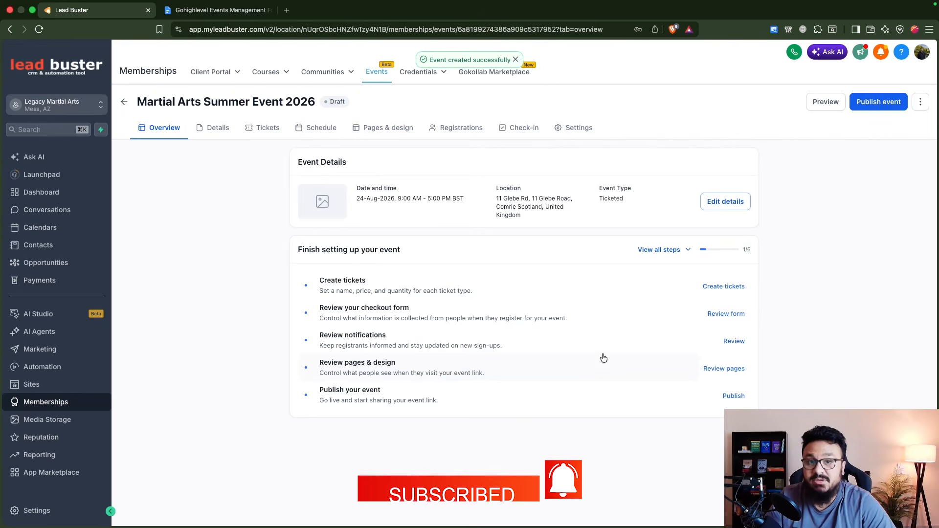
# Step: Scroll through the event's saved Details form, then view its still-empty Tickets section
pyautogui.click(218, 128)
pyautogui.scroll(-3, 280, 287)
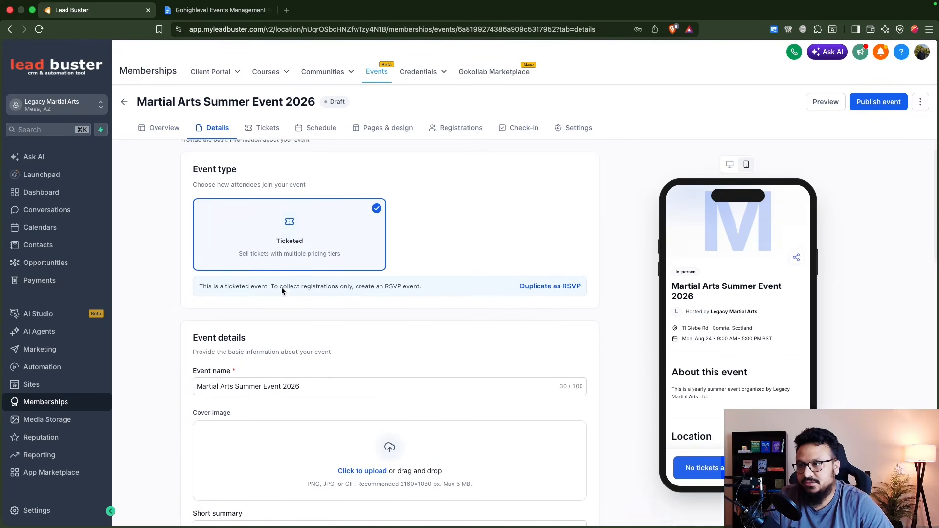
pyautogui.scroll(-6, 382, 384)
pyautogui.scroll(5, 392, 387)
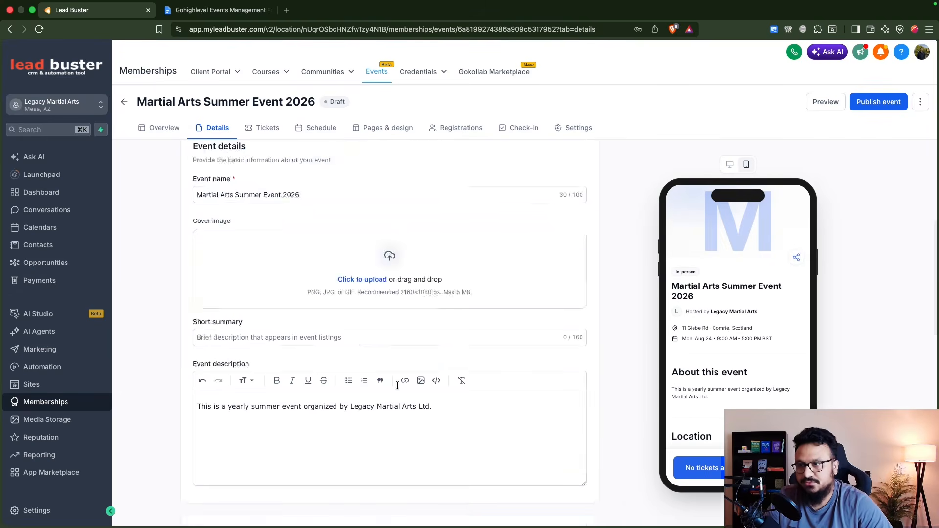
pyautogui.scroll(-3, 279, 352)
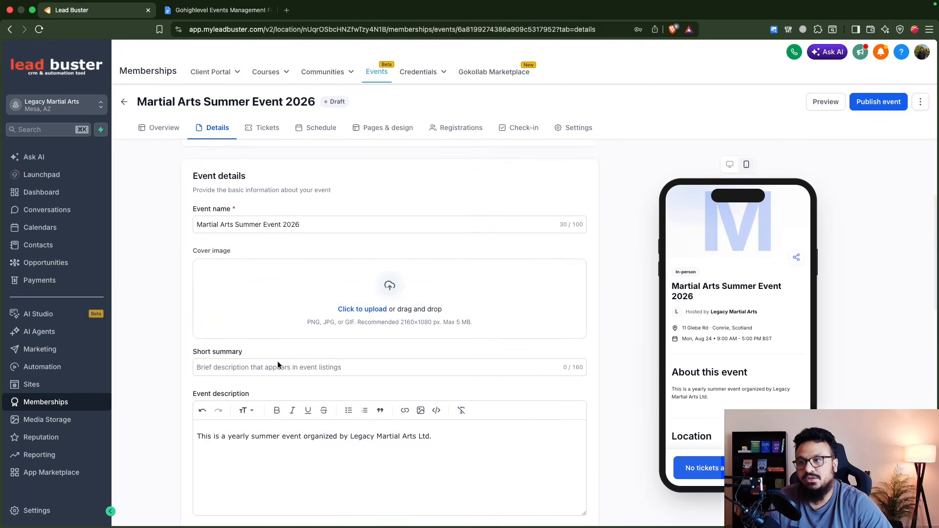
pyautogui.scroll(-4, 433, 304)
pyautogui.scroll(4, 409, 316)
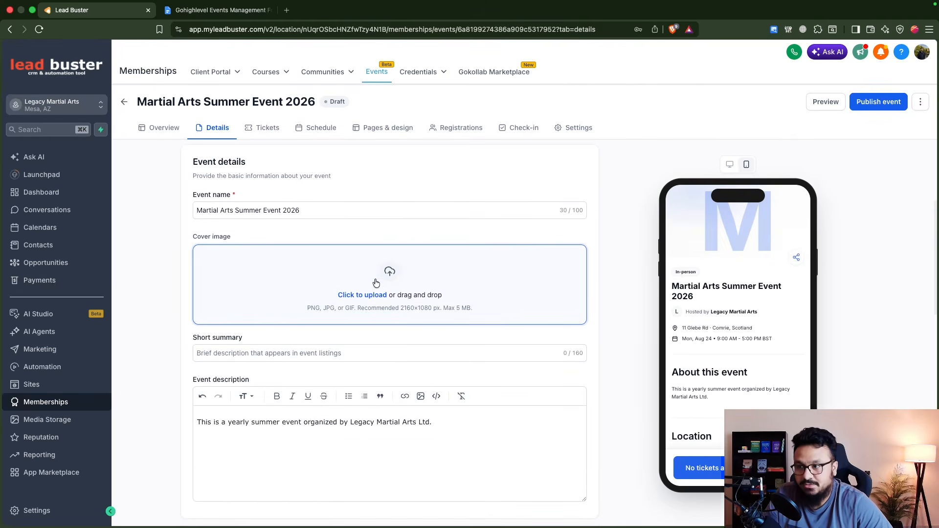
pyautogui.scroll(-10, 382, 337)
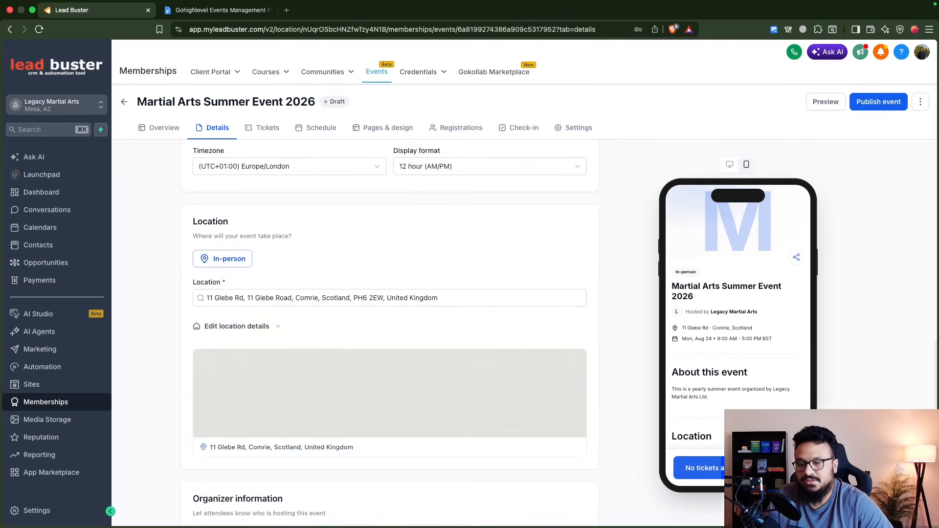
pyautogui.scroll(12, 362, 345)
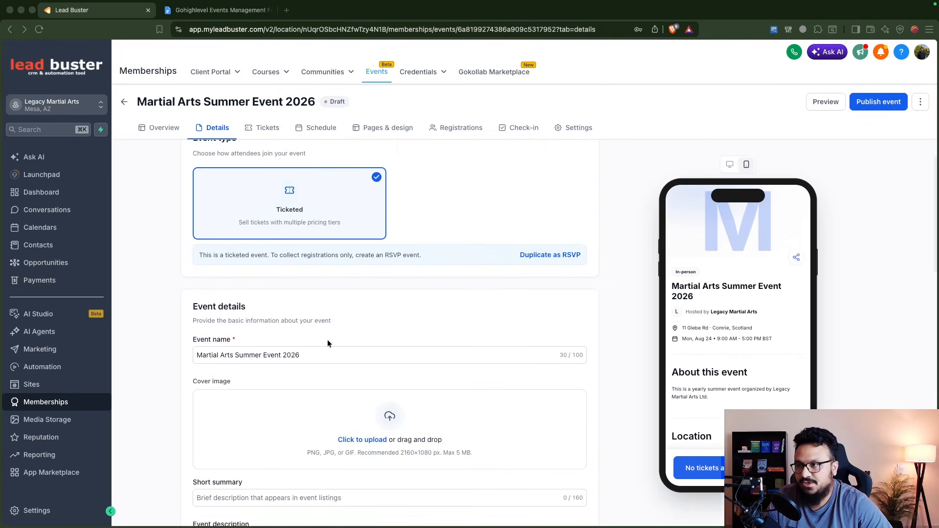
pyautogui.click(260, 130)
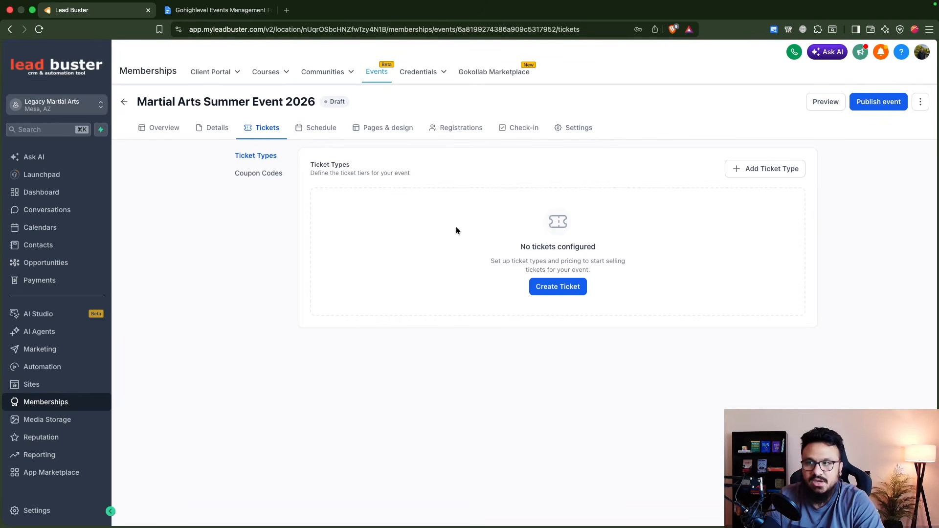
# Step: Add a ticket type named 'Adults Ticket' priced at £30.00 in GBP
pyautogui.click(558, 287)
pyautogui.click(746, 104)
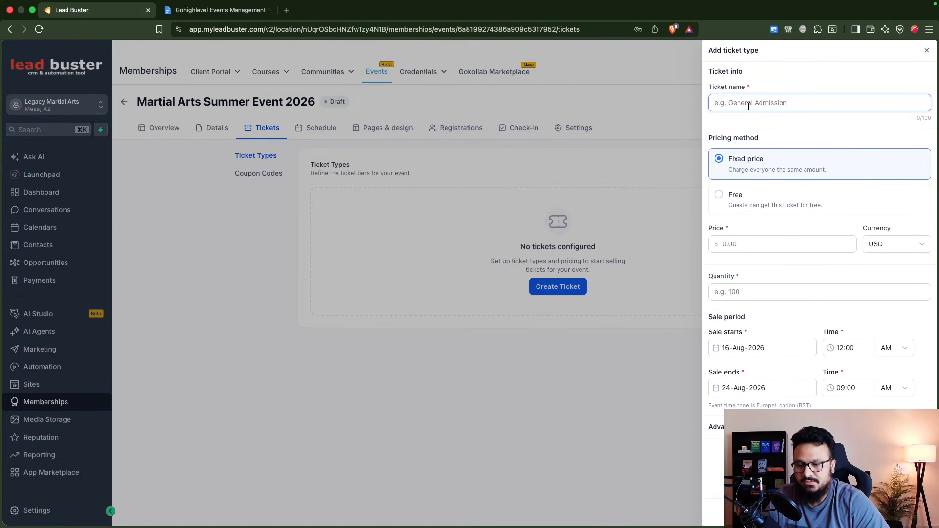
pyautogui.write('Adults Ticket')
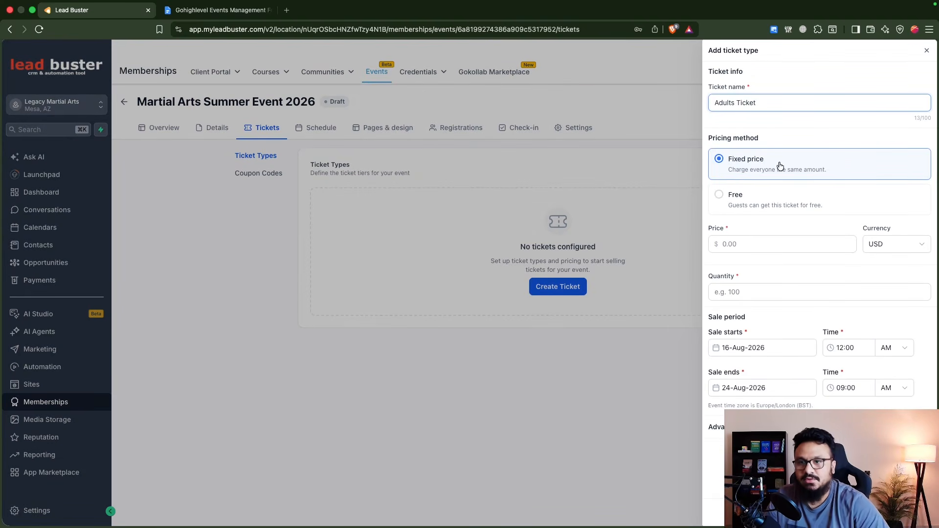
pyautogui.click(770, 244)
pyautogui.write('30')
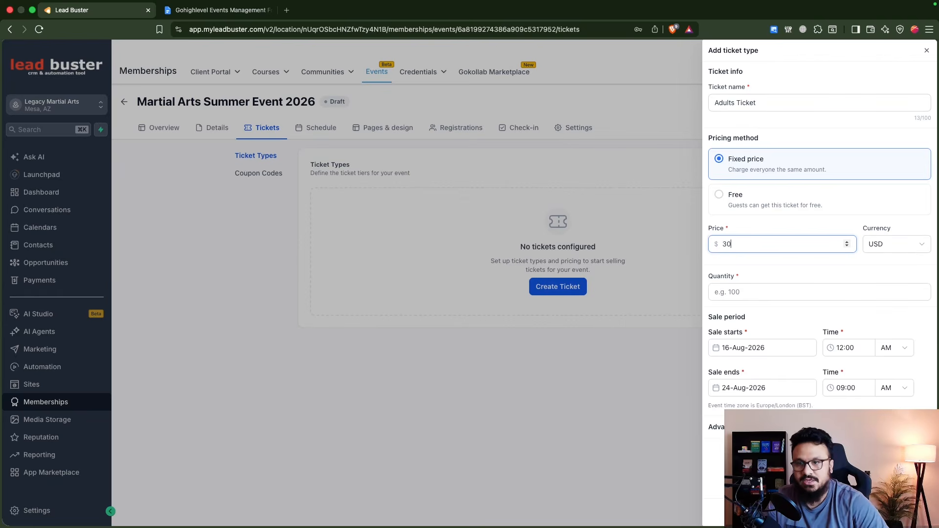
pyautogui.click(872, 244)
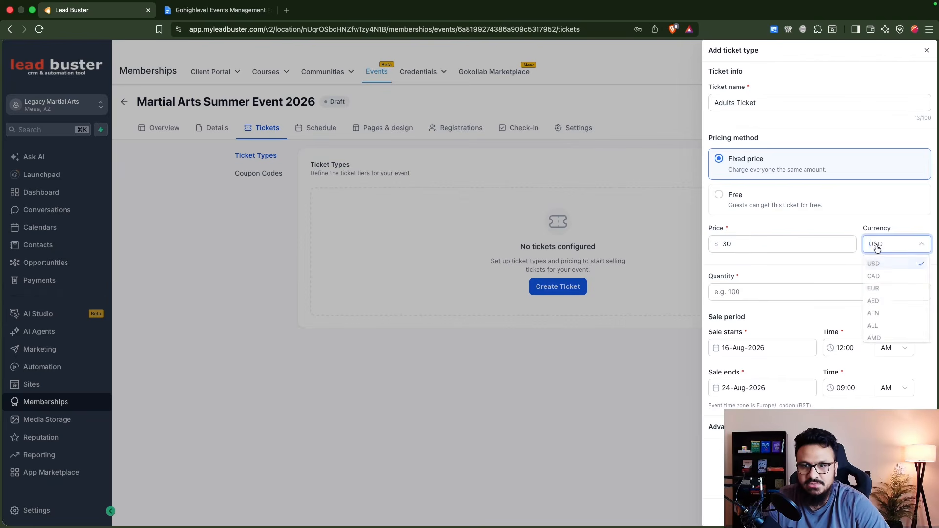
pyautogui.scroll(-3, 877, 284)
pyautogui.write('gb')
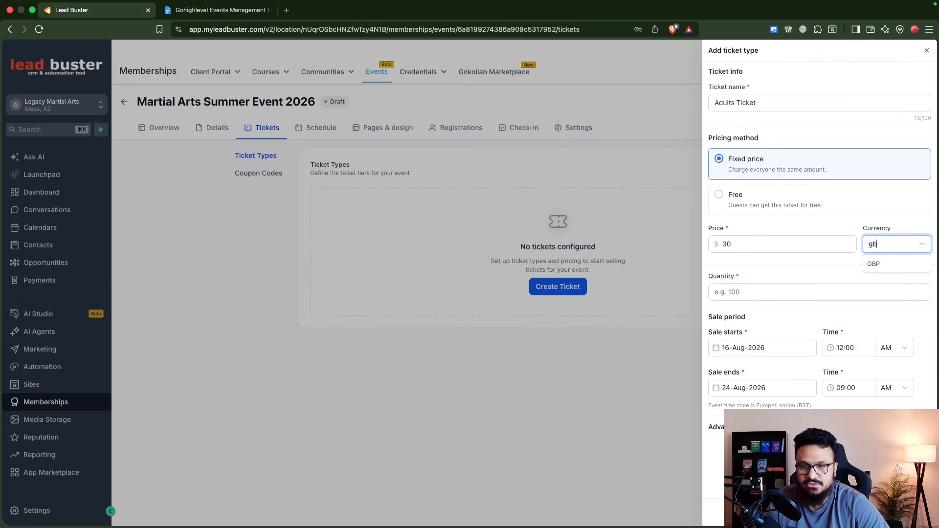
pyautogui.click(887, 266)
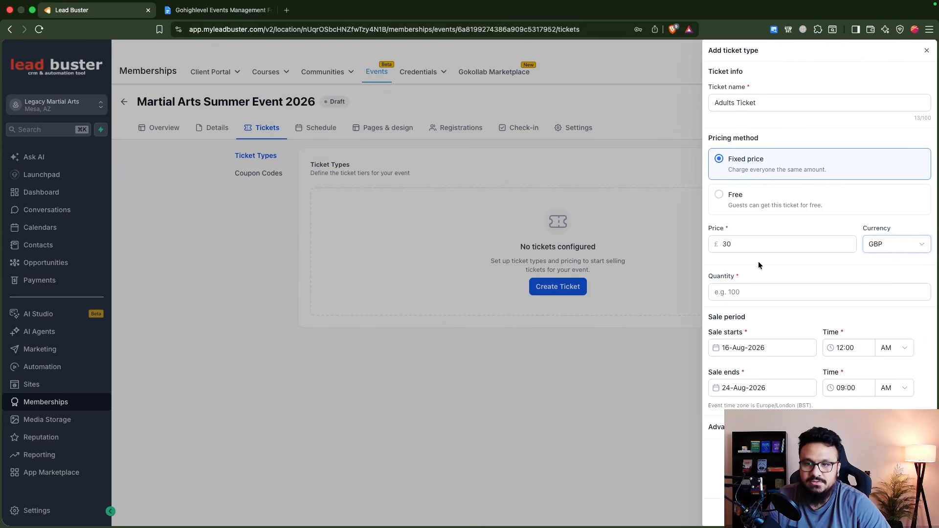
# Step: Give the Adults Ticket 20 places and end its sales on 23 August 2026
pyautogui.click(746, 294)
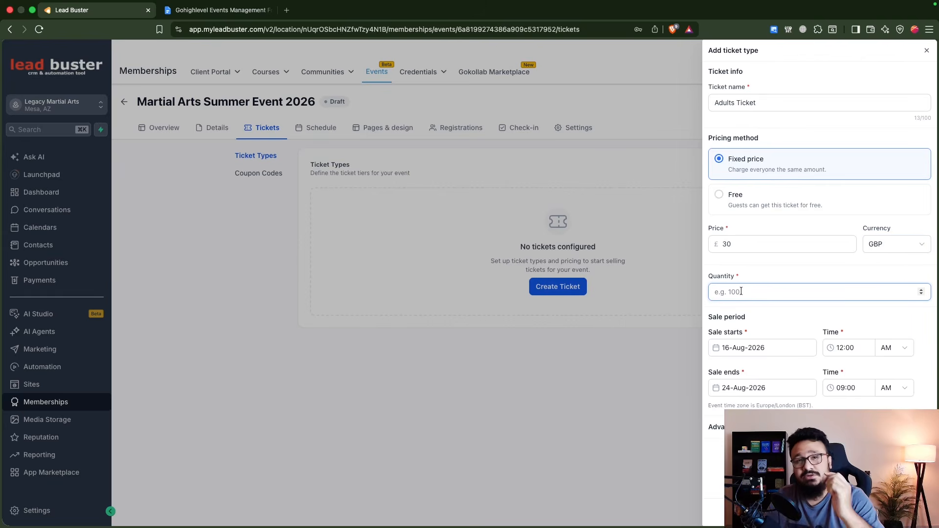
pyautogui.write('20')
pyautogui.rightClick(788, 292)
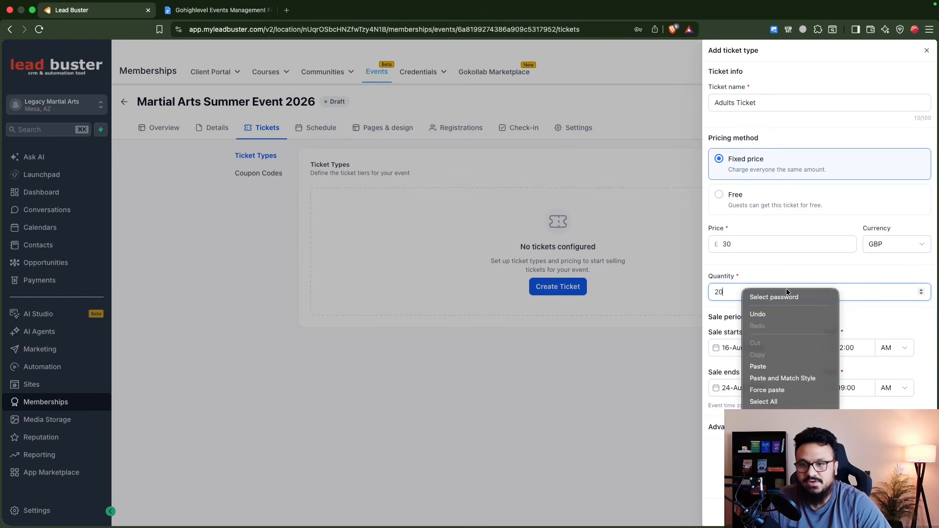
pyautogui.click(797, 274)
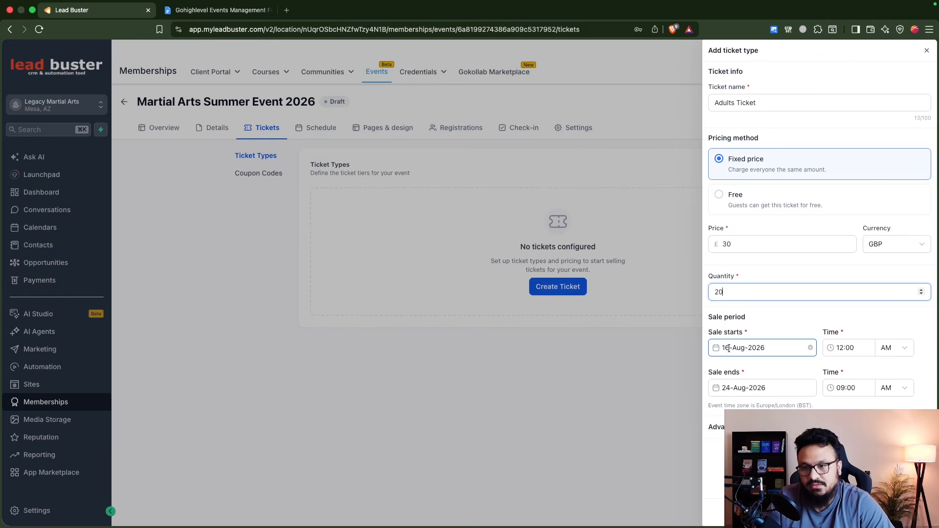
pyautogui.click(738, 390)
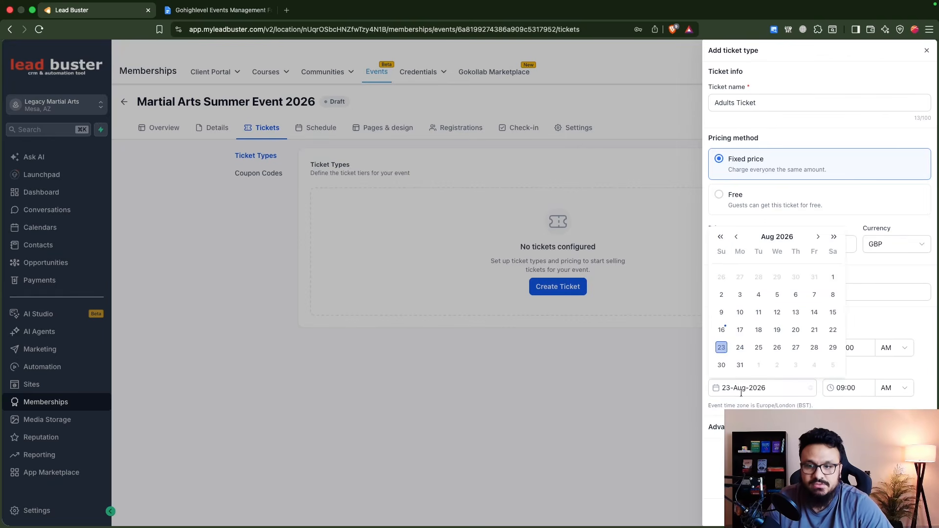
pyautogui.click(722, 348)
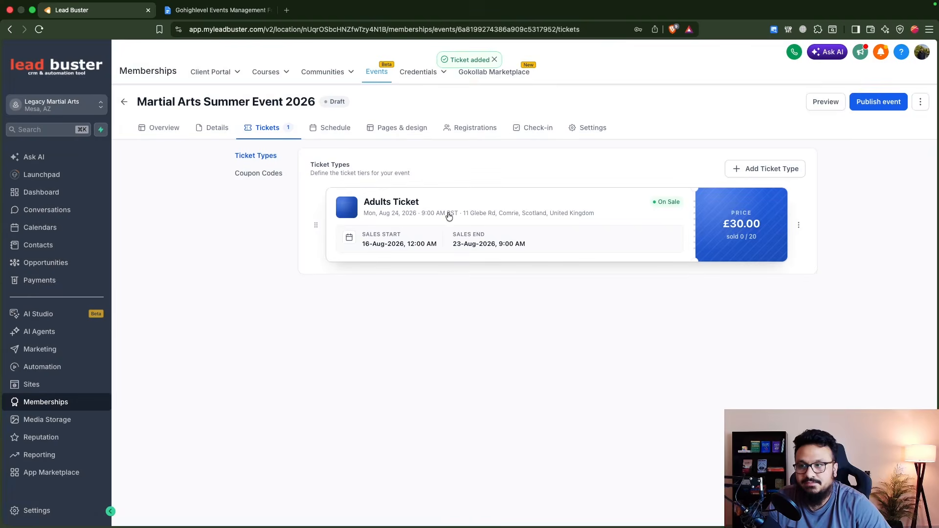
# Step: Create a new ticket type named 'Kids Ticket' priced at £20.00 in GBP
pyautogui.click(748, 173)
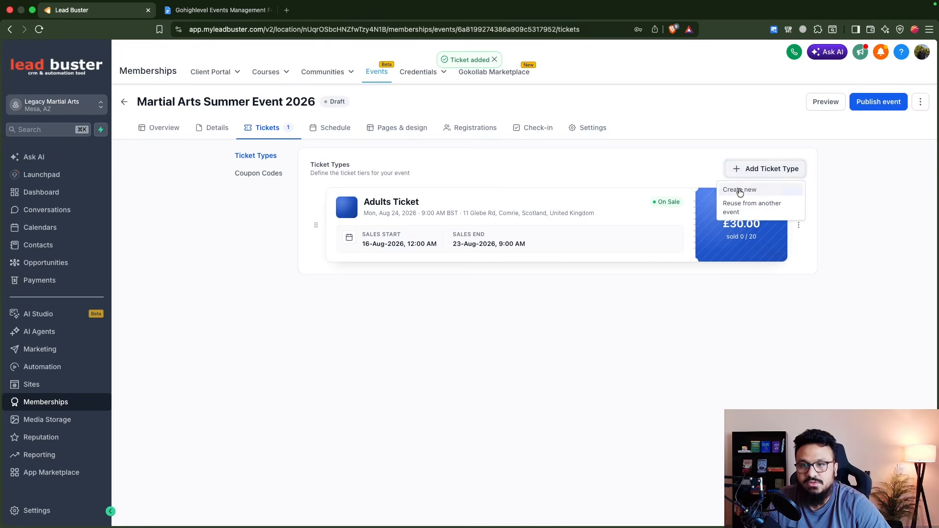
pyautogui.click(736, 191)
pyautogui.click(764, 103)
pyautogui.write('Kids ')
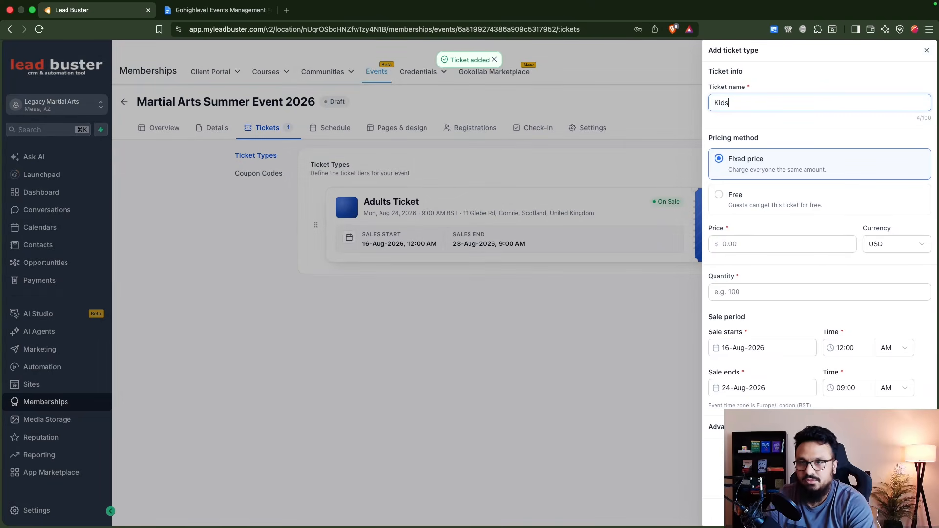
pyautogui.write('Ticket')
pyautogui.click(730, 251)
pyautogui.write('20')
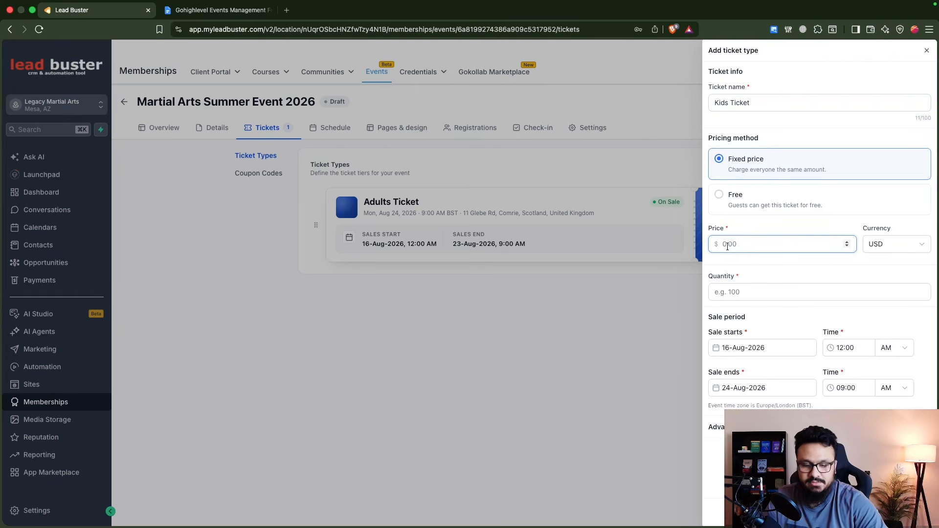
pyautogui.click(876, 244)
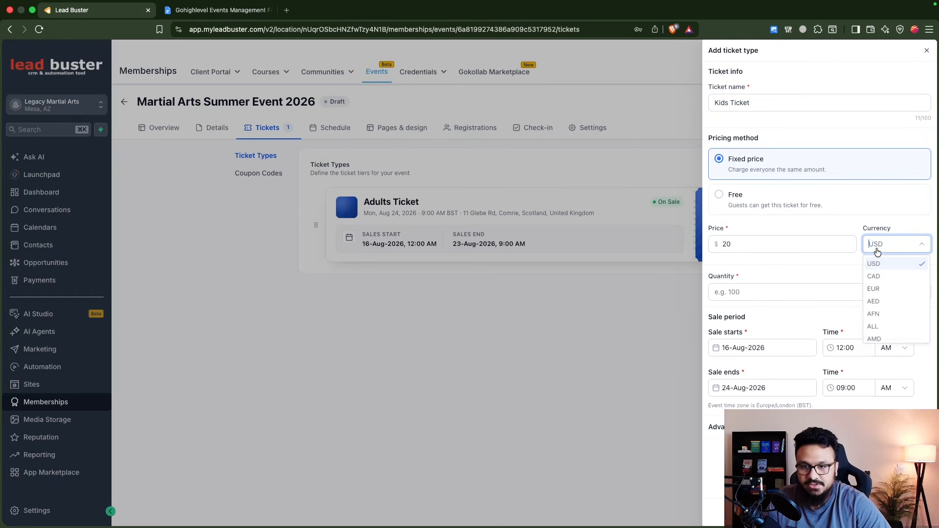
pyautogui.write('gb')
pyautogui.click(881, 265)
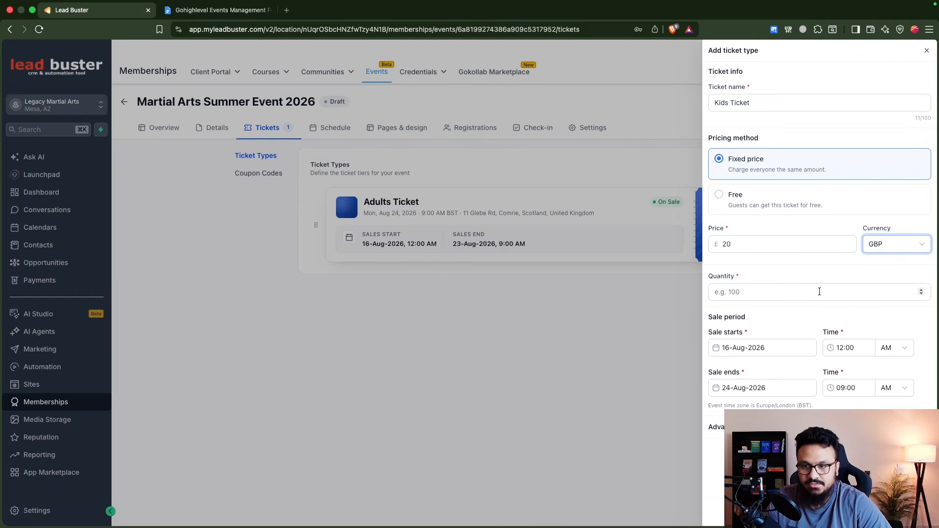
# Step: Give the Kids Ticket 20 places, end sales on 23 August 2026, and save it
pyautogui.click(783, 292)
pyautogui.write('20')
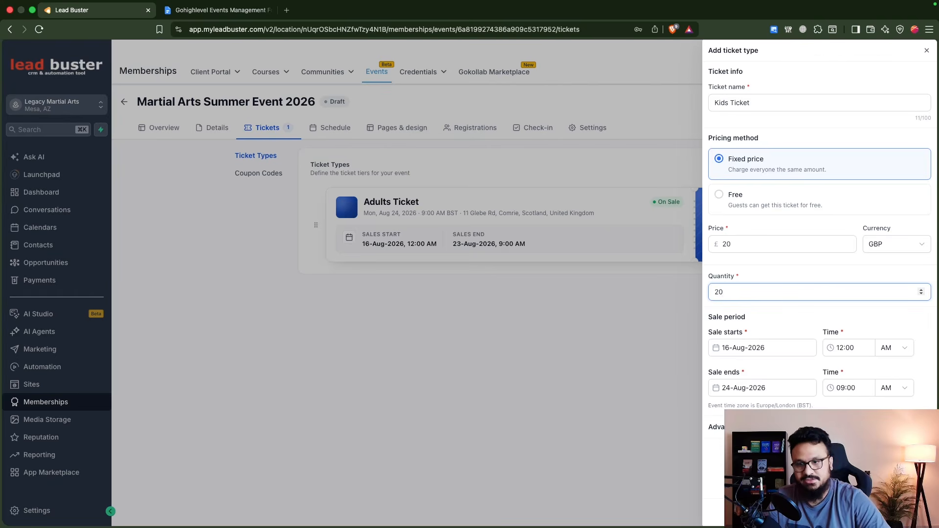
pyautogui.click(734, 388)
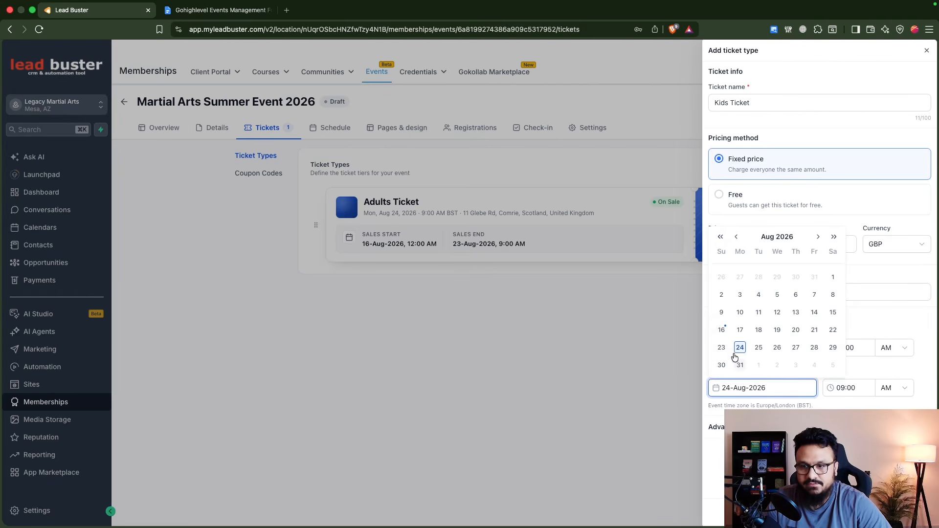
pyautogui.click(721, 347)
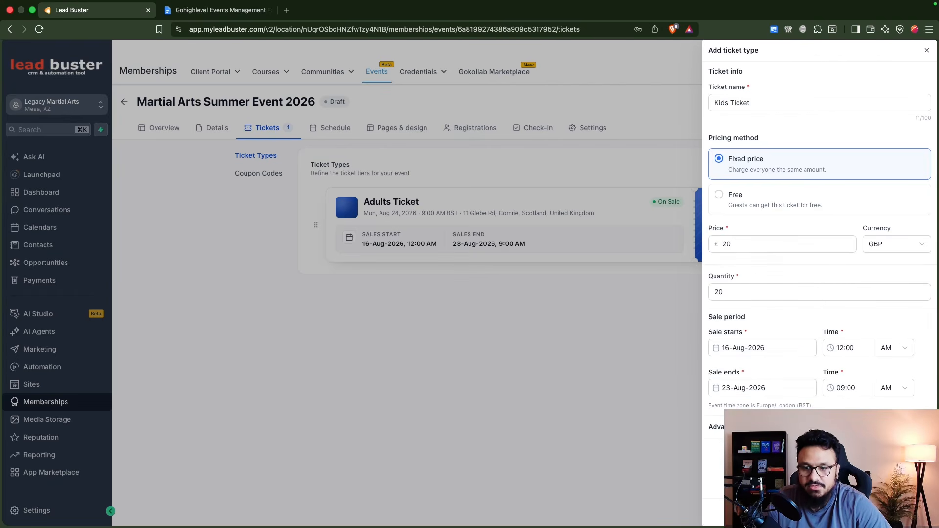
pyautogui.click(907, 513)
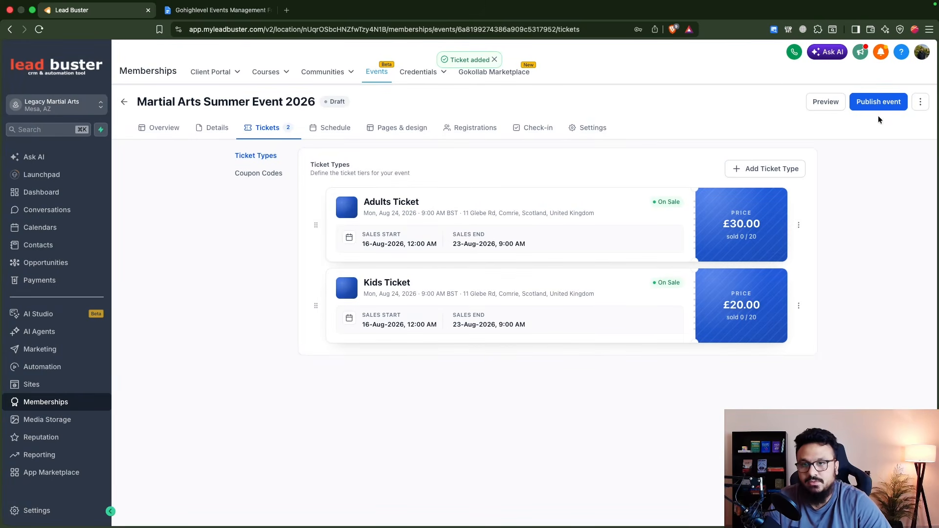
pyautogui.click(341, 131)
# Step: Copy 'Orientation' from the planning document as a new schedule session's title
pyautogui.hotkey('ctrl', 'Tab')
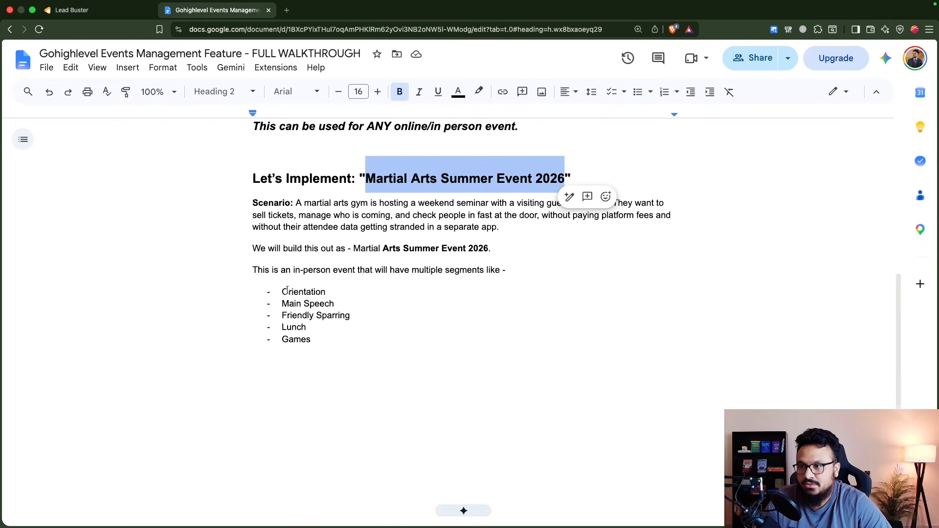
pyautogui.moveTo(282, 294); pyautogui.dragTo(324, 292)
pyautogui.press('super+c')
pyautogui.hotkey('ctrl', 'Tab')
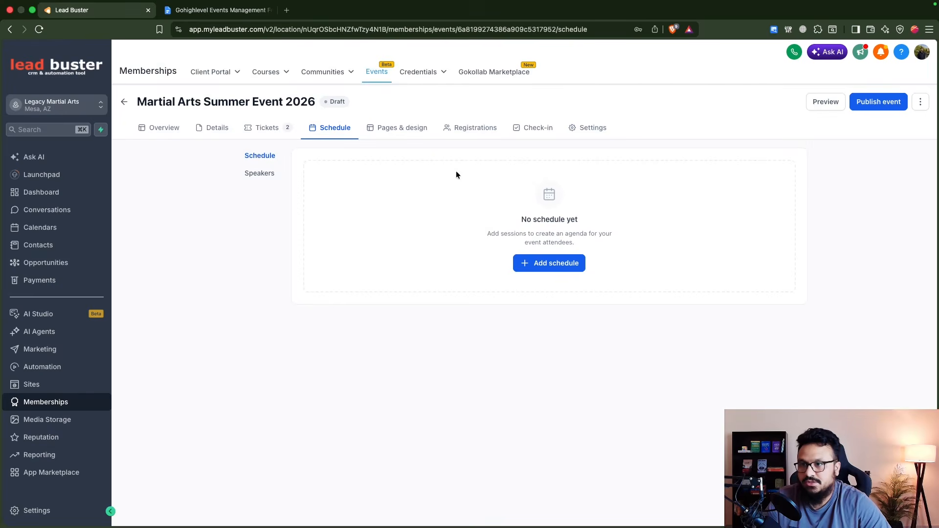
pyautogui.click(547, 267)
pyautogui.click(516, 281)
pyautogui.press('super+v')
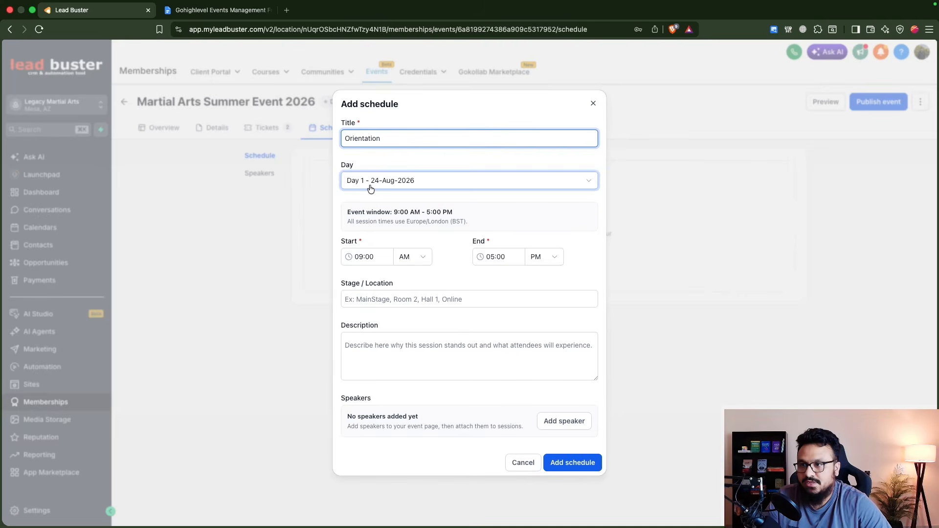
# Step: Keep the session on Day 1, set it to end at 10:00 AM, and save it
pyautogui.click(389, 185)
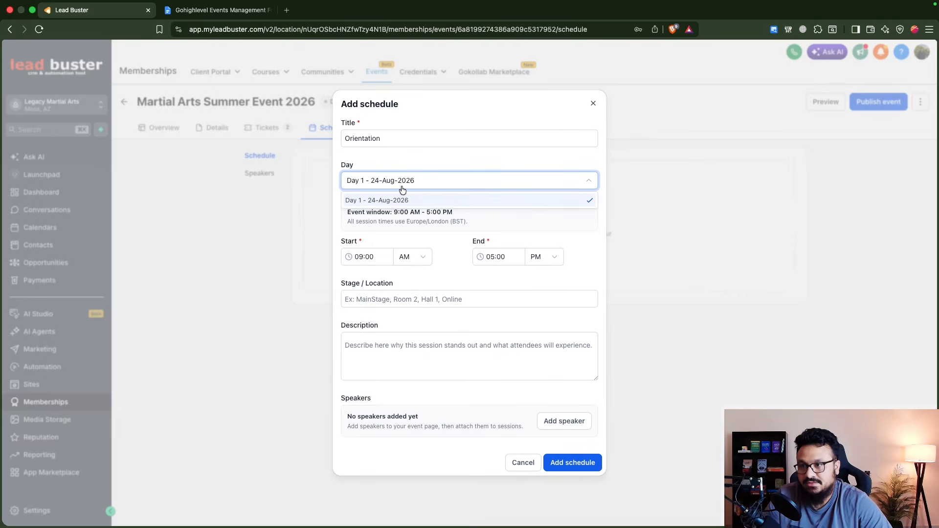
pyautogui.click(416, 185)
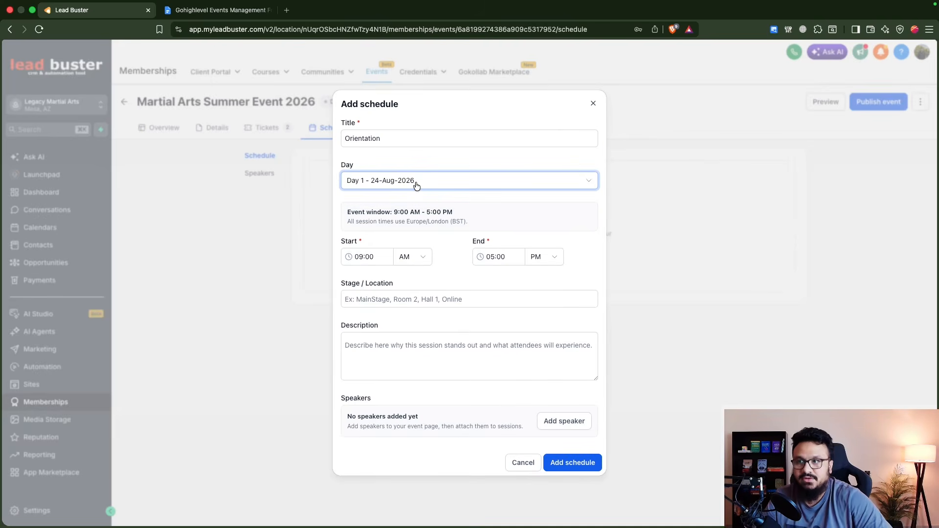
pyautogui.click(417, 184)
pyautogui.click(422, 198)
pyautogui.click(371, 255)
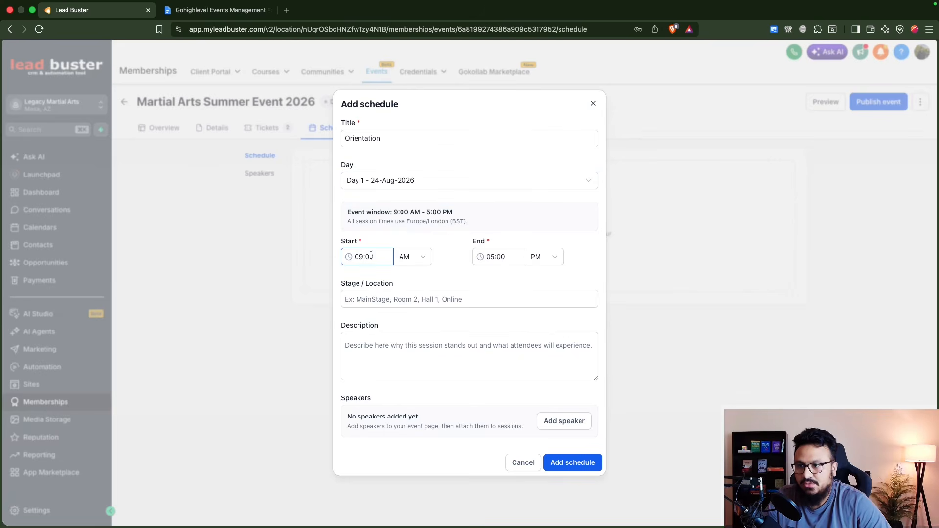
pyautogui.click(485, 257)
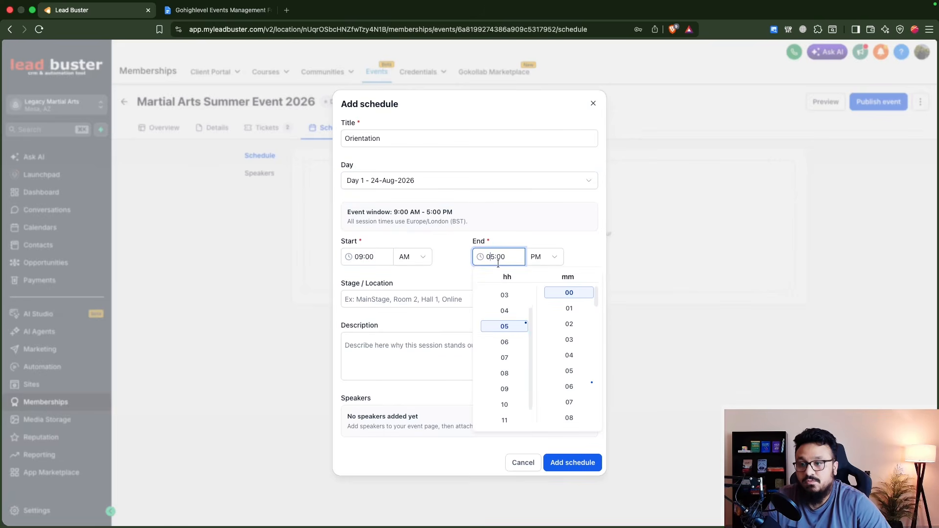
pyautogui.scroll(1, 497, 327)
pyautogui.scroll(-2, 509, 399)
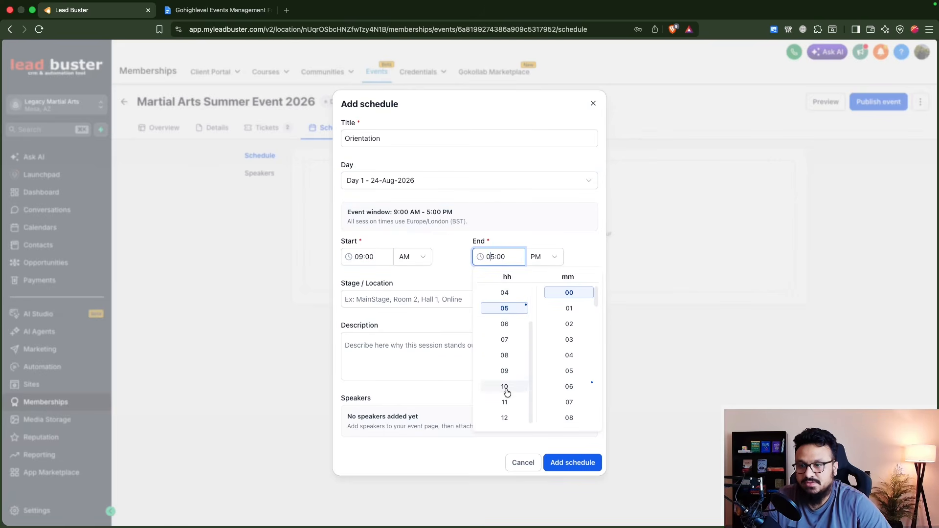
pyautogui.click(506, 389)
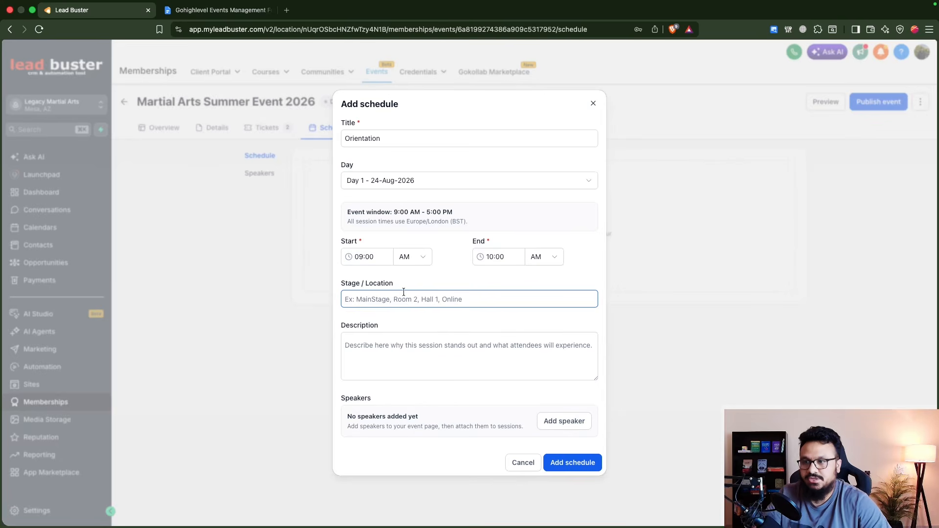
pyautogui.click(412, 299)
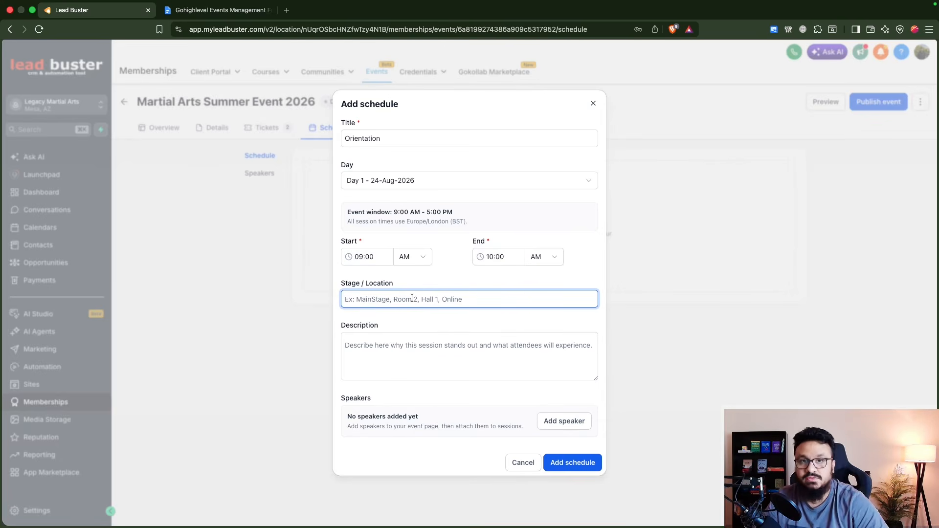
pyautogui.click(408, 342)
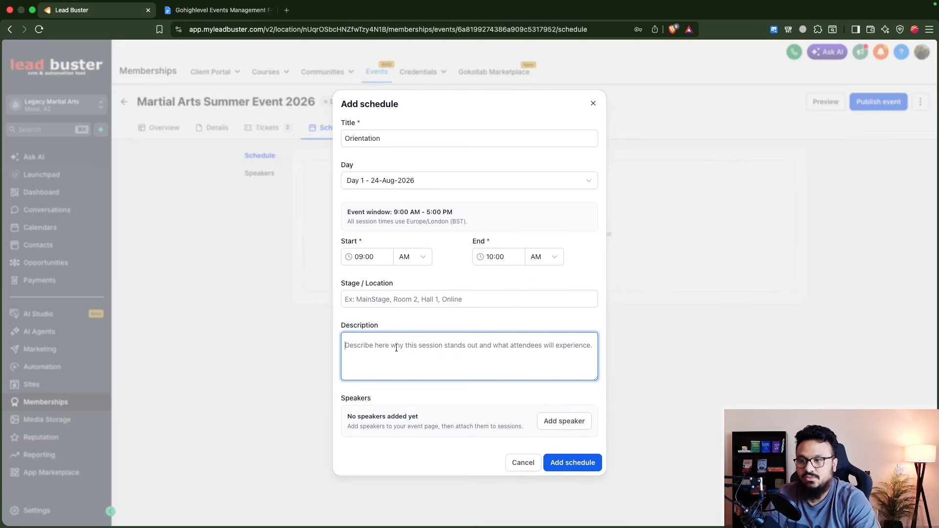
pyautogui.click(564, 463)
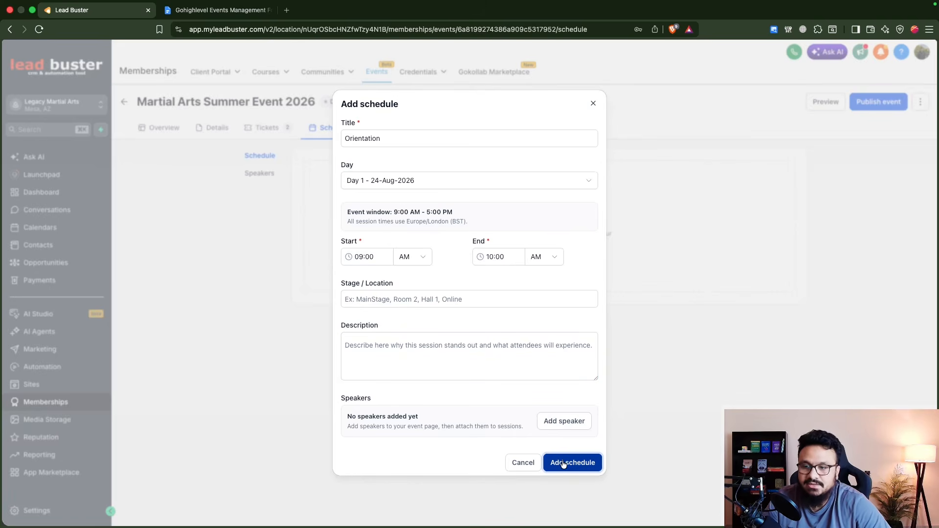
pyautogui.click(561, 464)
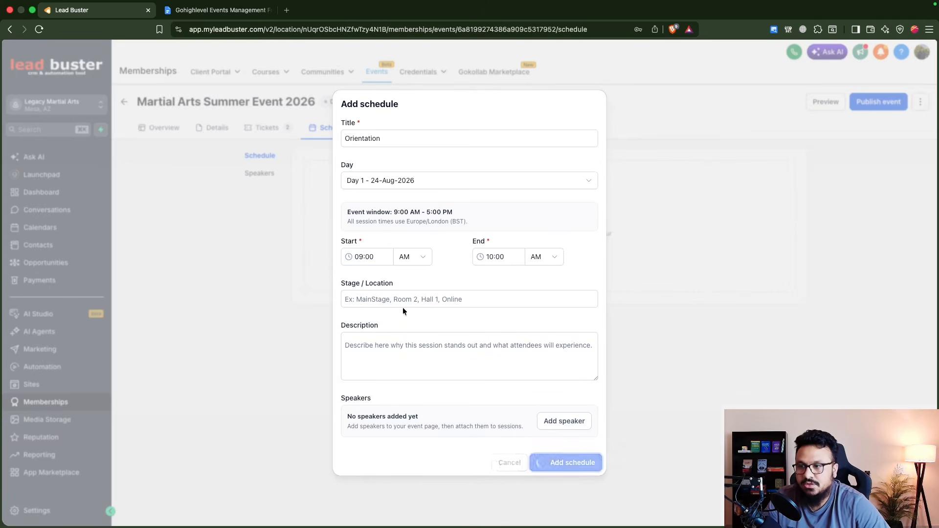
pyautogui.click(755, 169)
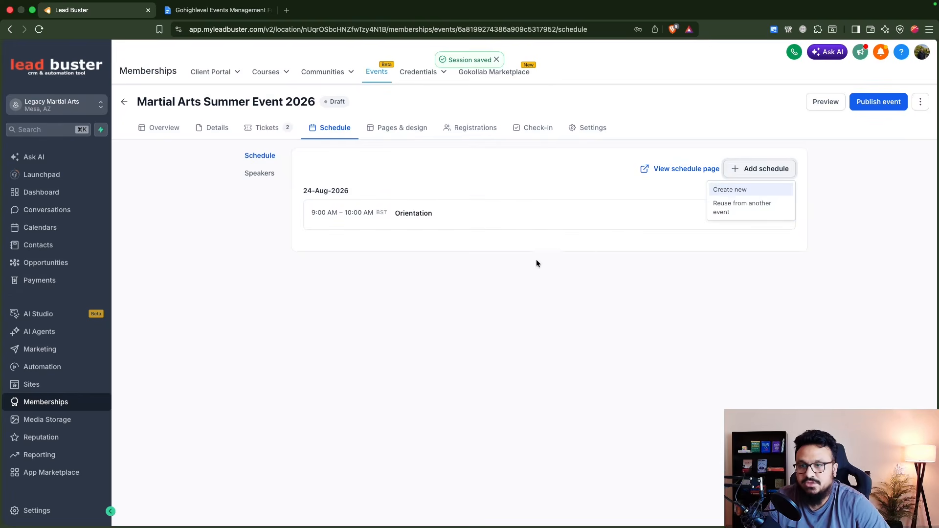
# Step: Create a new session titled 'Main Speech', copied from the planning document
pyautogui.click(726, 190)
pyautogui.click(218, 10)
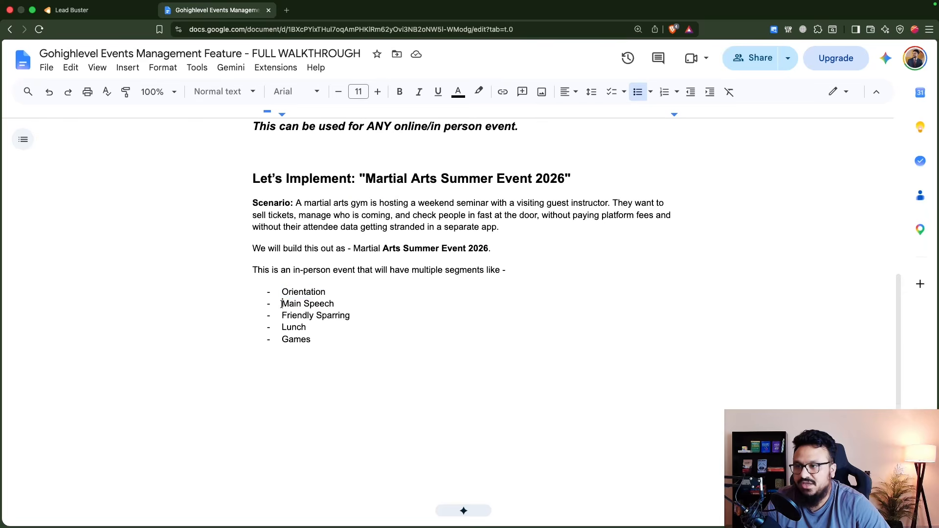
pyautogui.moveTo(281, 304); pyautogui.dragTo(336, 306)
pyautogui.press('super+c')
pyautogui.press('super+1')
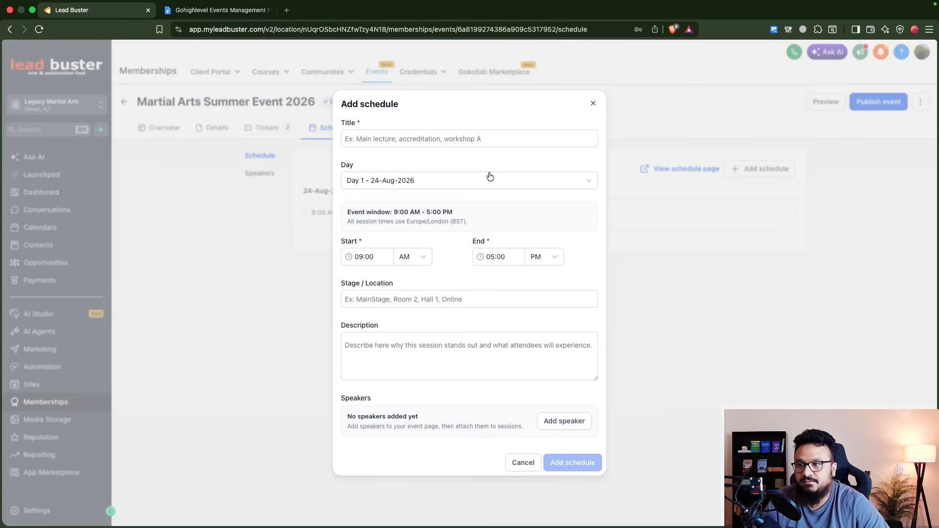
pyautogui.click(467, 139)
pyautogui.press('super+v')
# Step: Set the Main Speech session to start at 10:00 AM and end at 11:30 AM
pyautogui.click(489, 252)
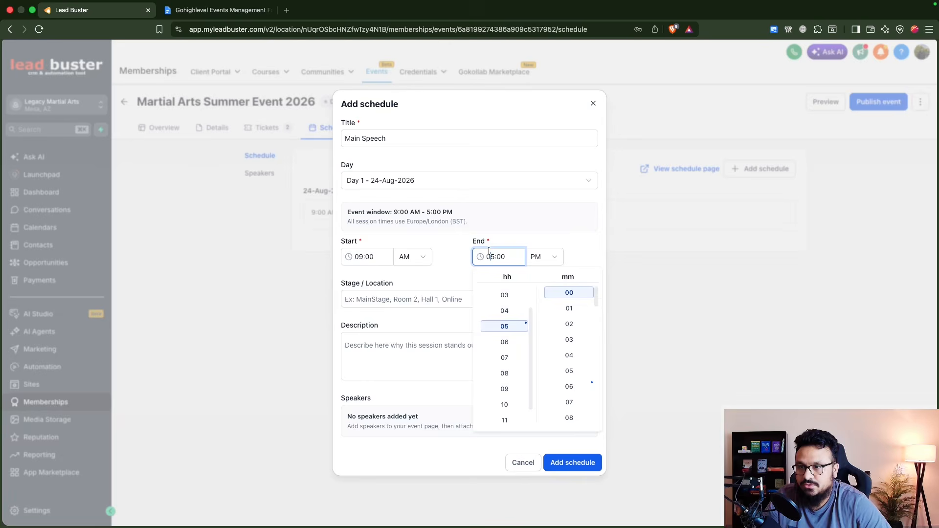
pyautogui.click(385, 256)
pyautogui.click(373, 387)
pyautogui.click(437, 374)
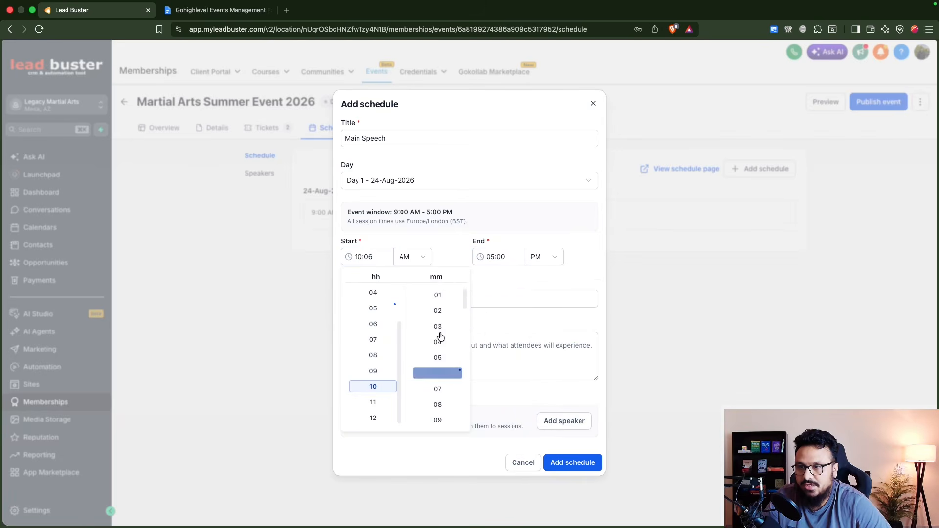
pyautogui.click(439, 293)
pyautogui.click(493, 257)
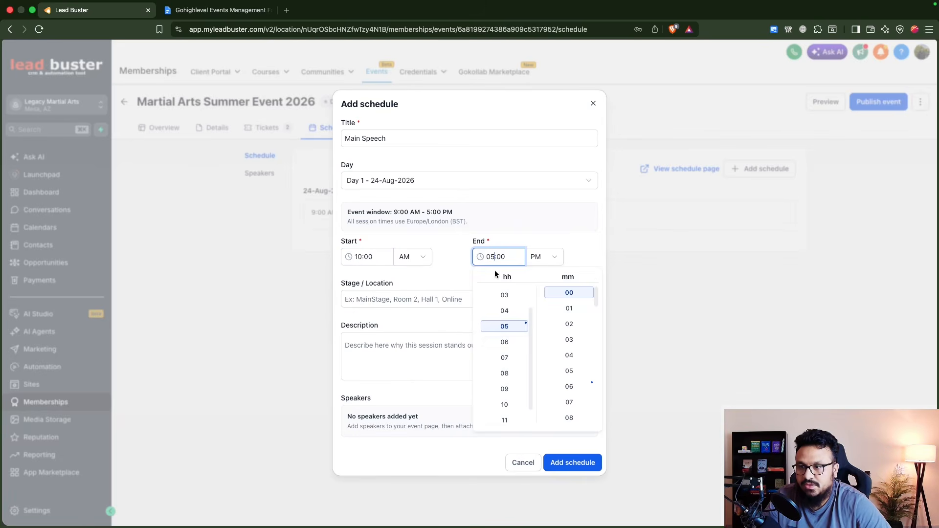
pyautogui.click(509, 422)
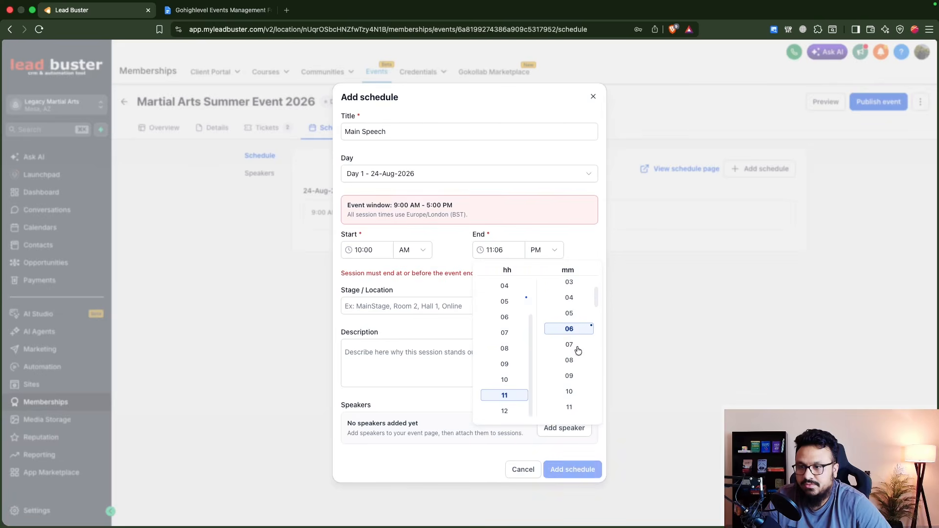
pyautogui.click(573, 352)
pyautogui.click(538, 250)
pyautogui.click(535, 270)
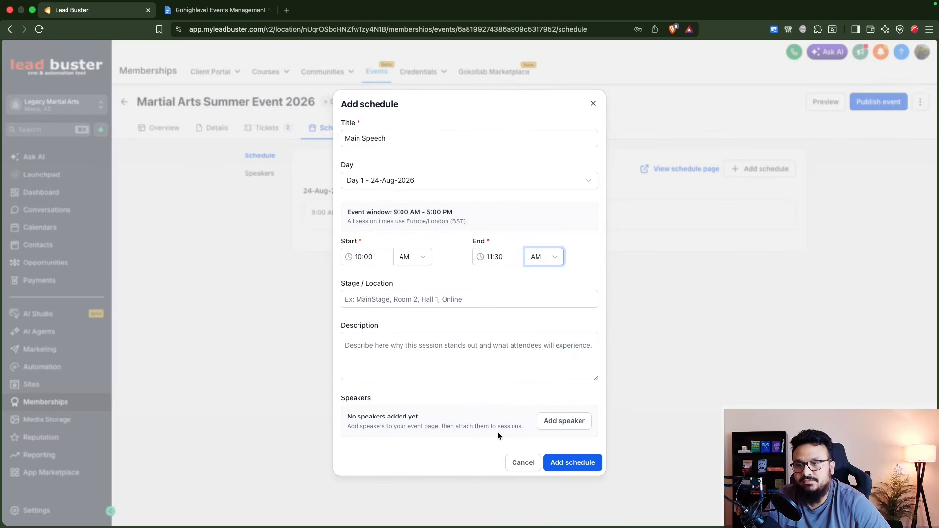
pyautogui.click(565, 421)
# Step: Create the guest speaker with their full name and a cropped photo
pyautogui.click(469, 221)
pyautogui.write('Pr')
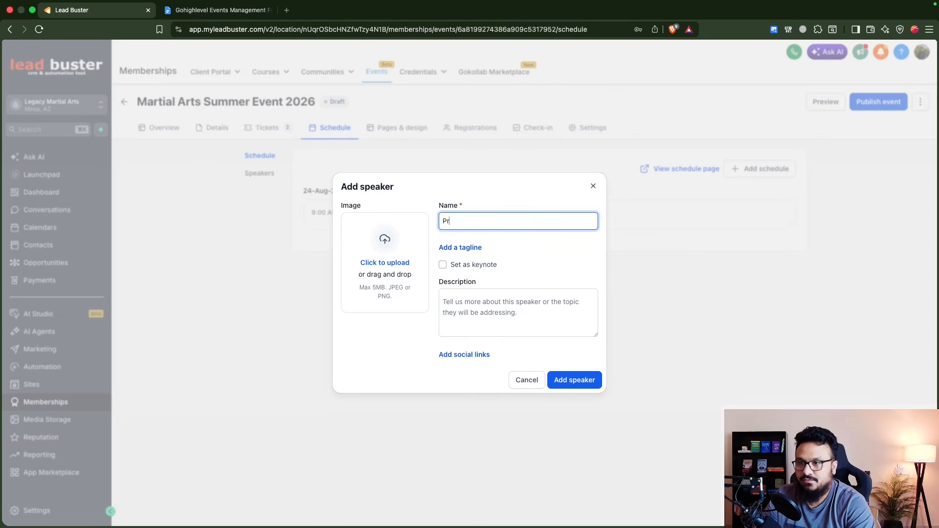
pyautogui.write('ofessor John Smi')
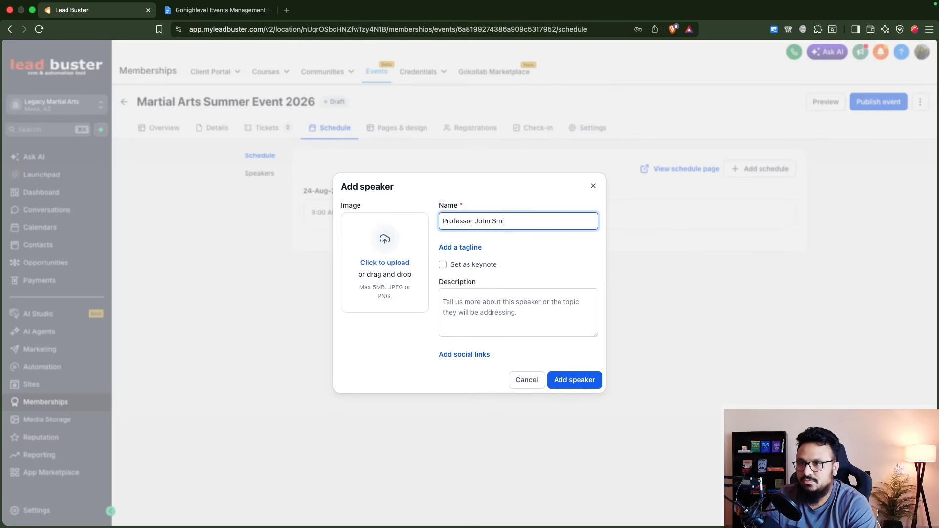
pyautogui.write('th')
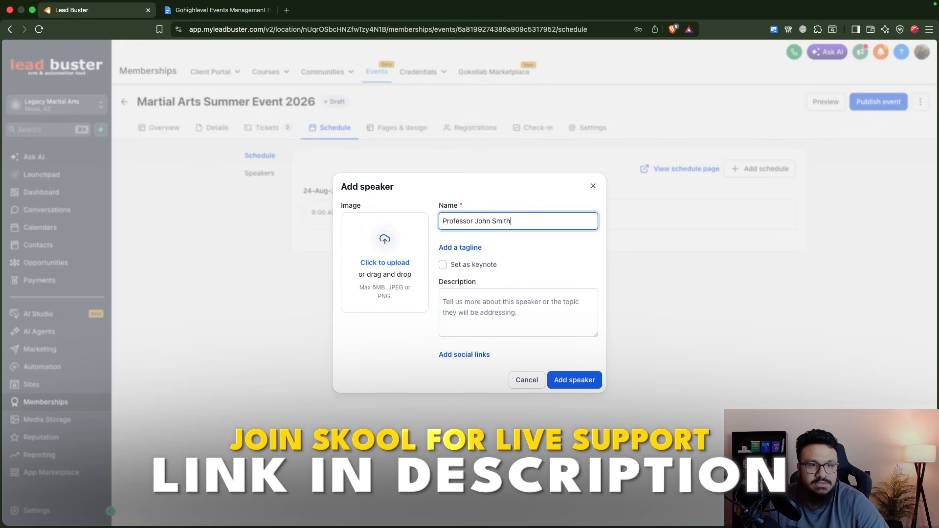
pyautogui.press('super+Tab')
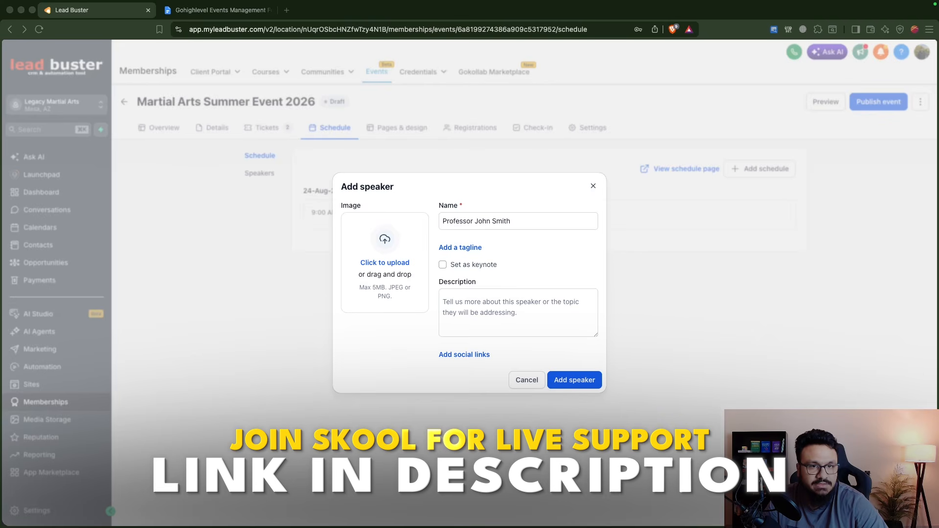
pyautogui.moveTo(455, 216); pyautogui.dragTo(401, 236)
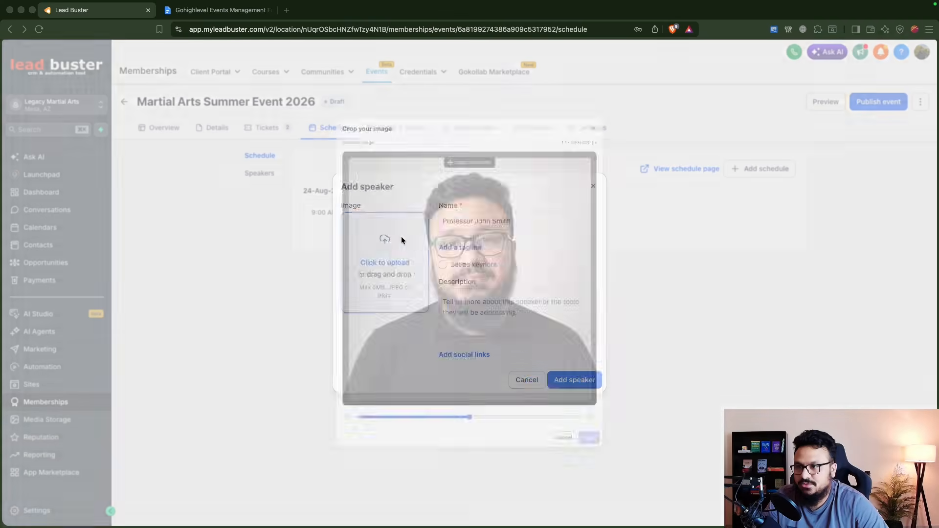
pyautogui.click(631, 498)
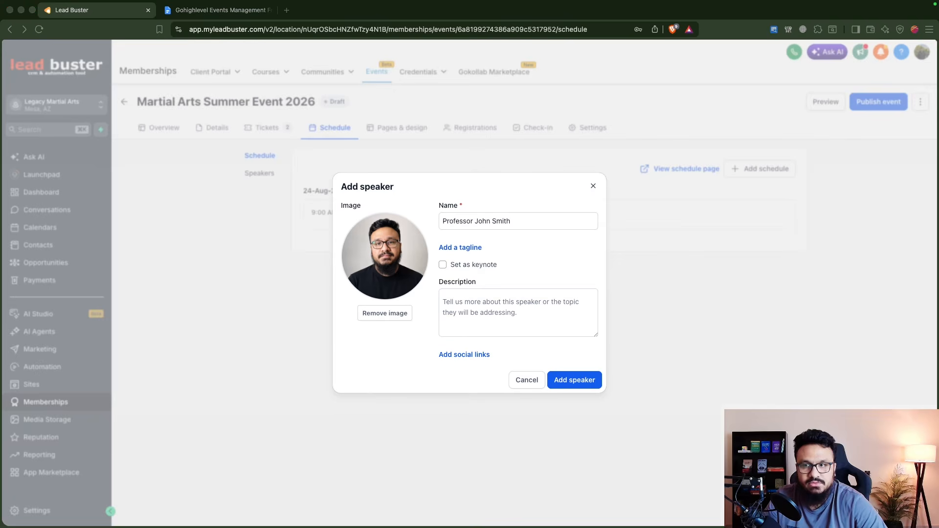
pyautogui.click(570, 377)
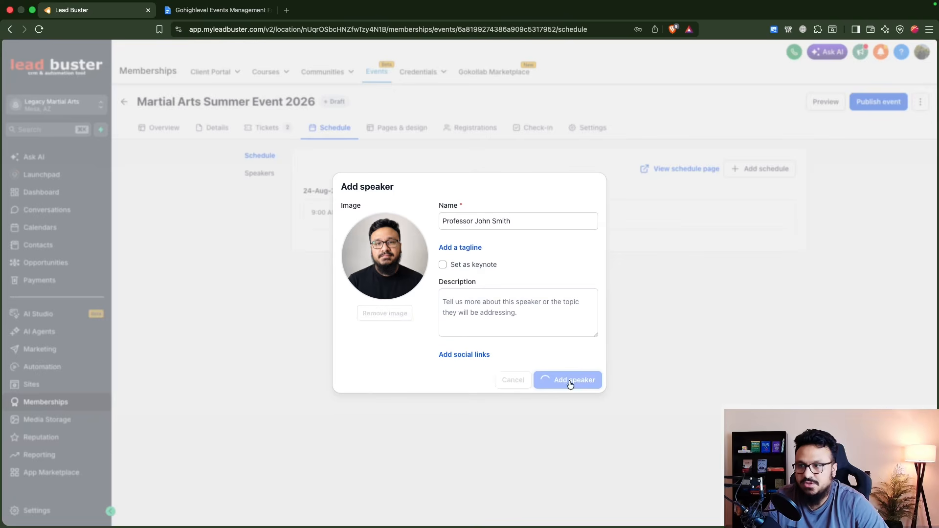
# Step: Save the Main Speech session to the schedule and compare with the document's session list
pyautogui.click(563, 456)
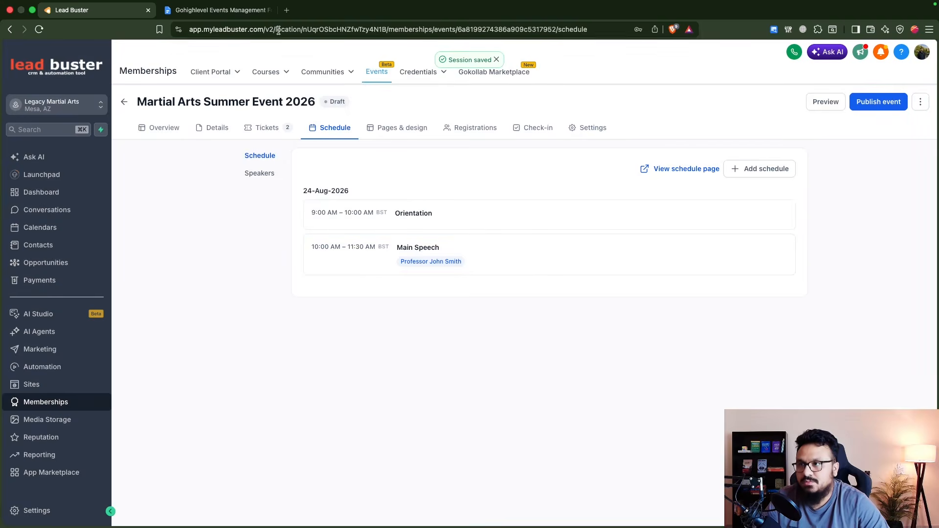
pyautogui.click(249, 8)
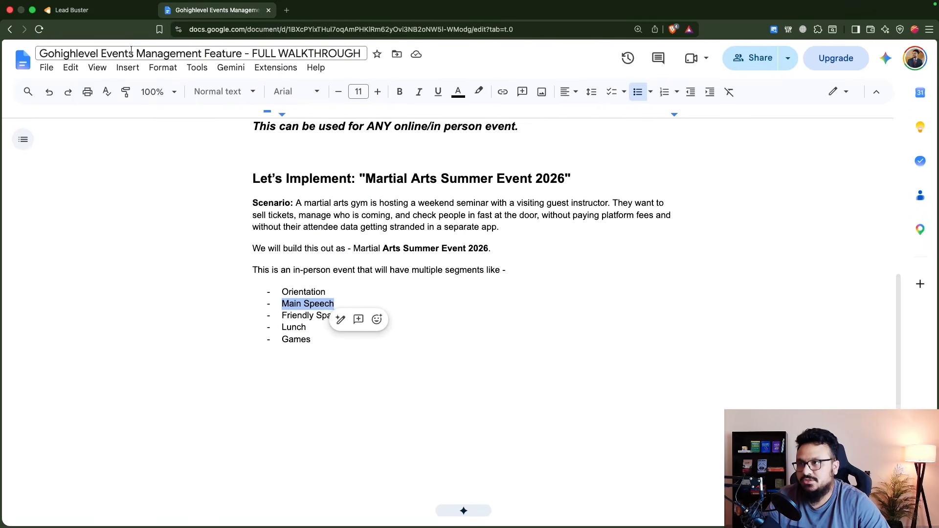
pyautogui.click(123, 13)
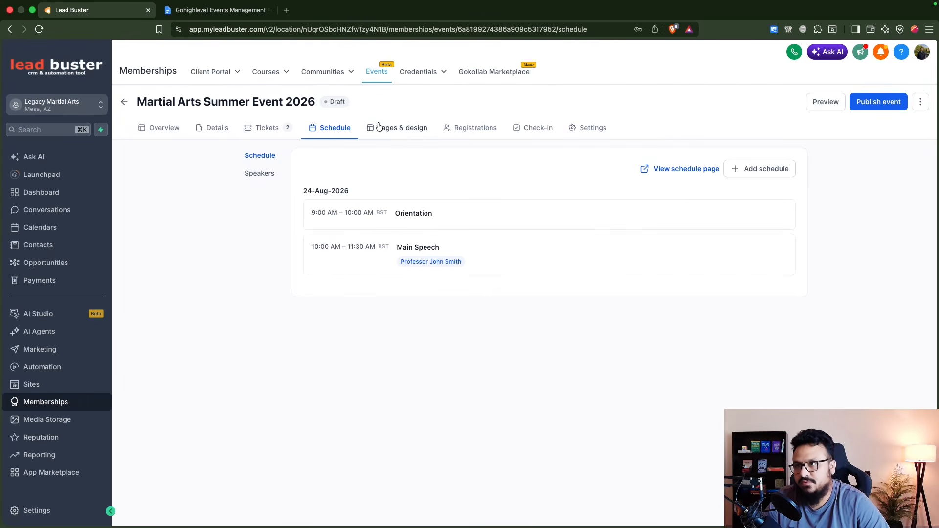
# Step: Review the event page sections in Pages & design, leaving Hosted by visible
pyautogui.click(400, 132)
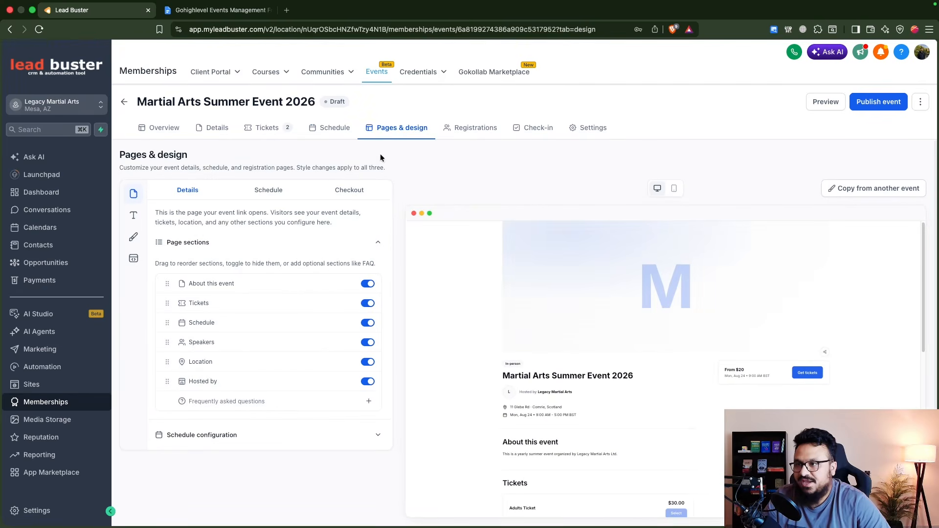
pyautogui.scroll(-2, 567, 328)
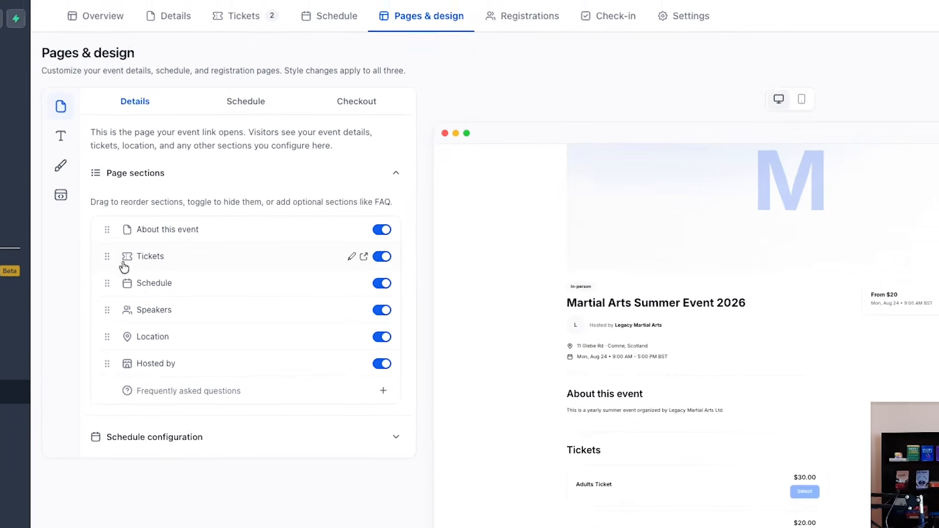
pyautogui.scroll(2, 620, 371)
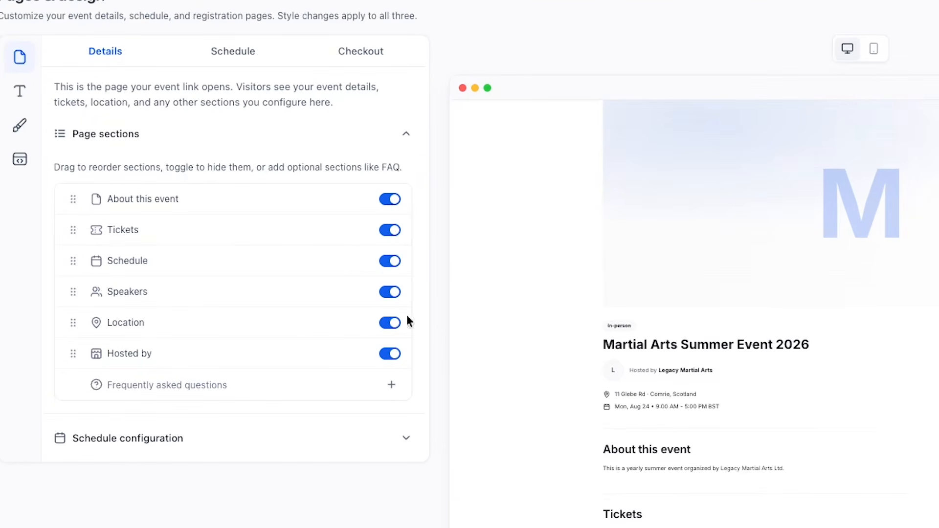
pyautogui.click(72, 199)
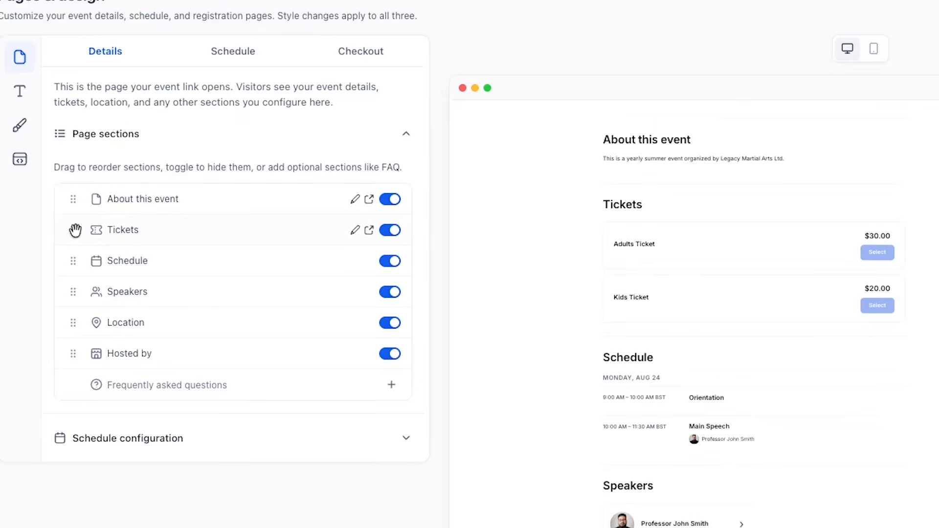
pyautogui.scroll(2, 636, 262)
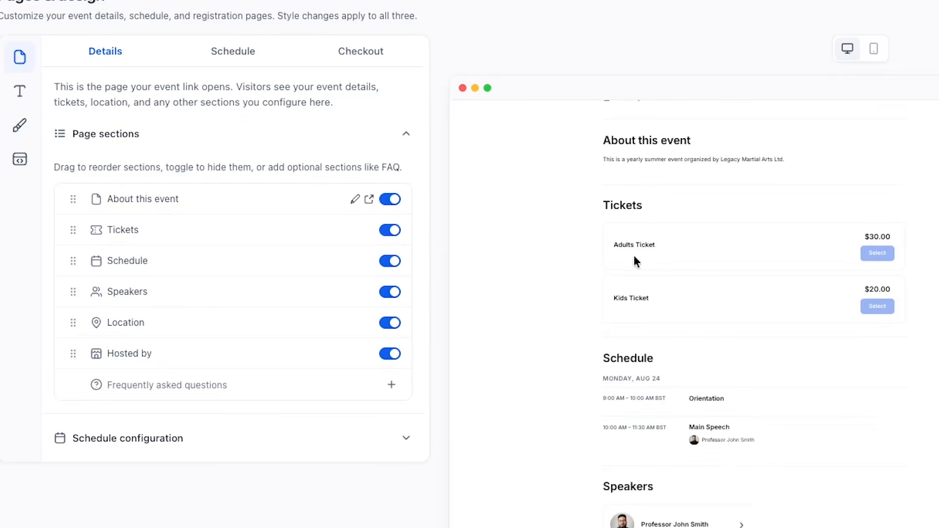
pyautogui.click(88, 238)
pyautogui.click(84, 265)
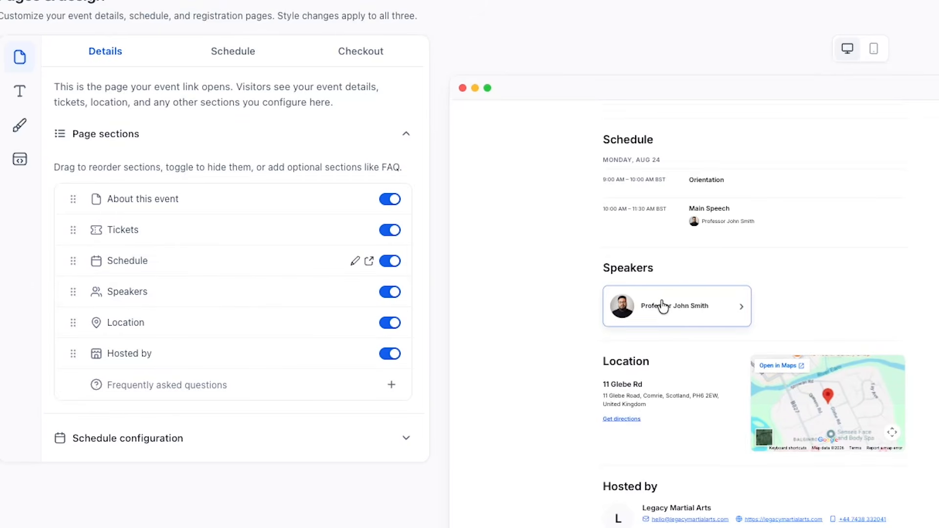
pyautogui.scroll(-1, 560, 353)
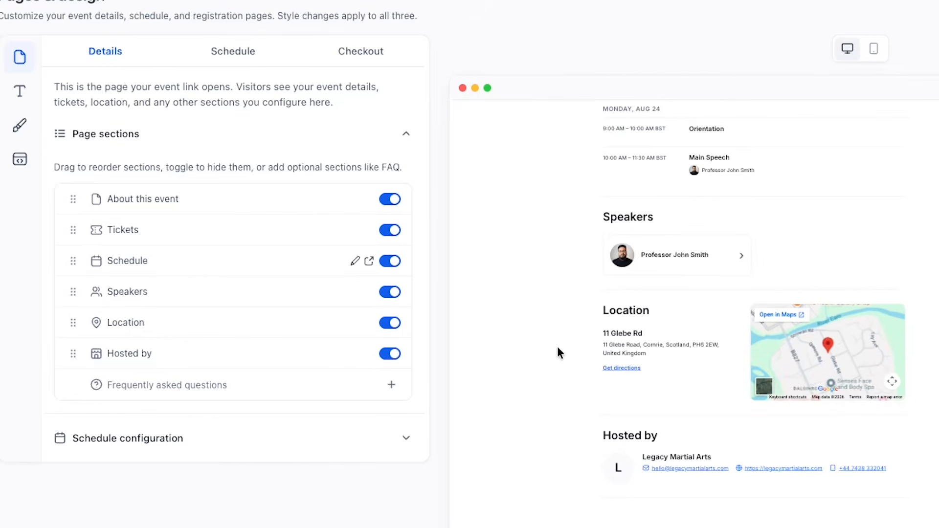
pyautogui.click(389, 354)
pyautogui.scroll(-1, 678, 425)
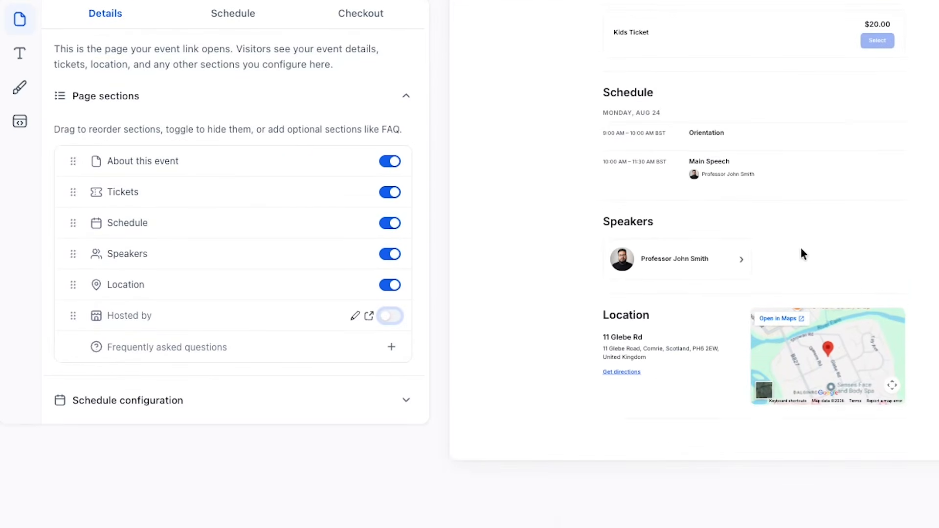
pyautogui.click(390, 315)
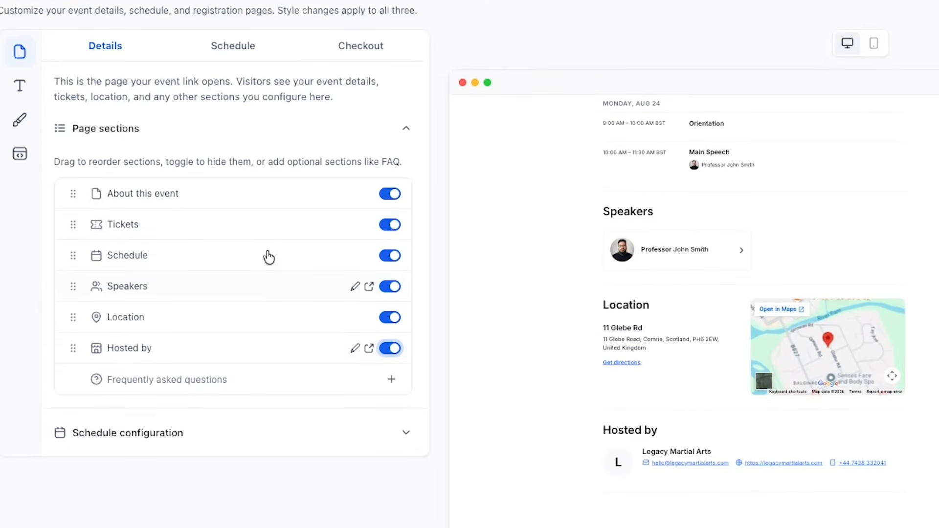
# Step: Move Hosted by under About this event and Speakers above Schedule
pyautogui.moveTo(74, 353); pyautogui.dragTo(76, 237)
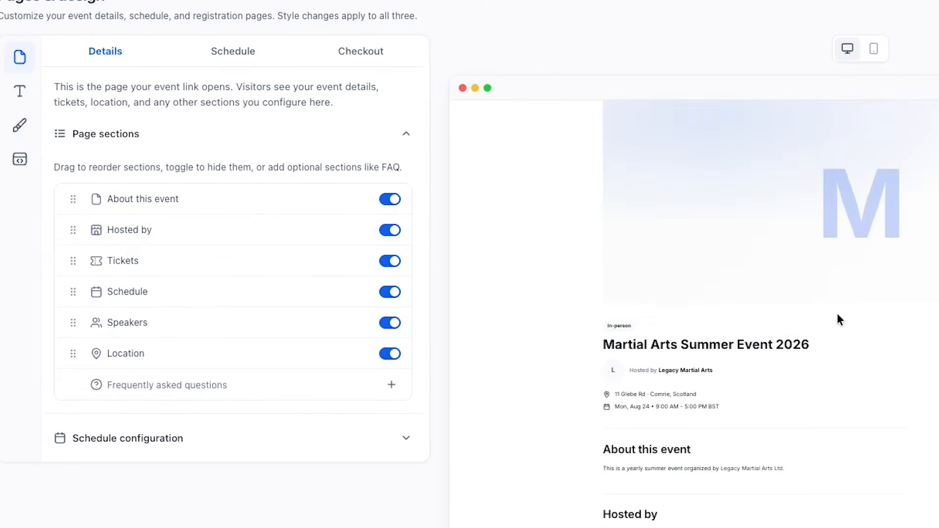
pyautogui.scroll(-3, 685, 406)
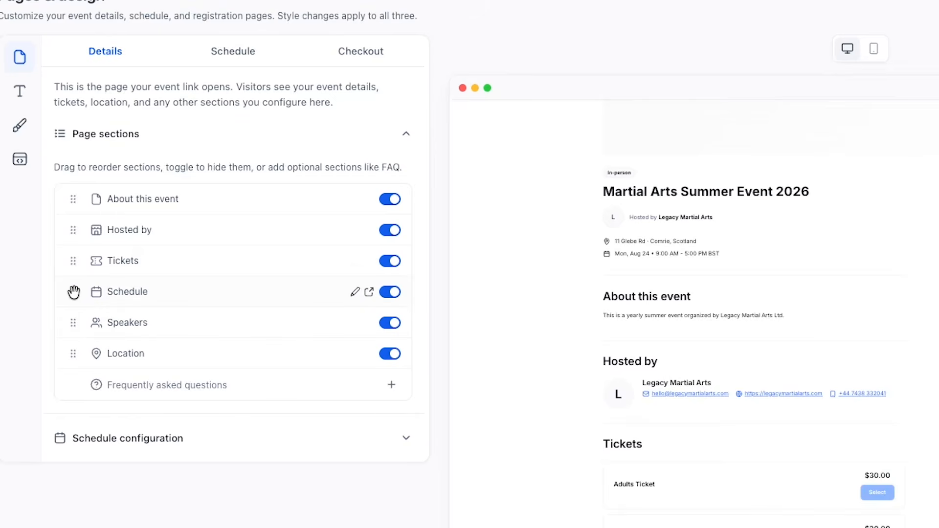
pyautogui.moveTo(72, 323); pyautogui.dragTo(79, 298)
pyautogui.scroll(-2, 115, 325)
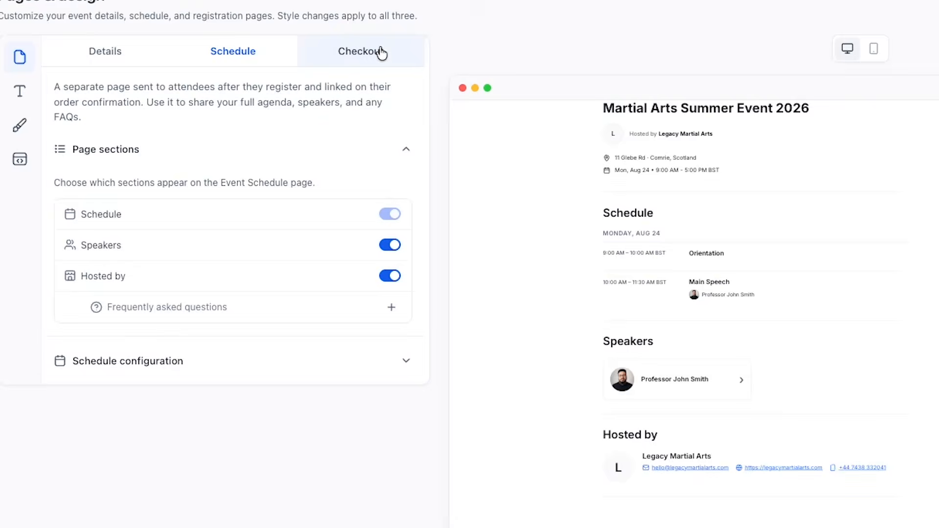
# Step: Switch off Hosted by on the post-registration Event Schedule page
pyautogui.click(336, 54)
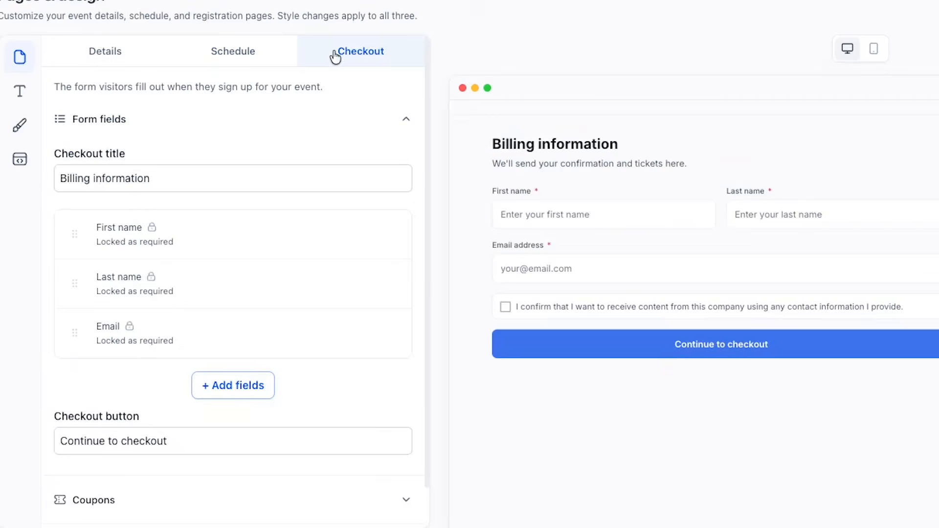
pyautogui.click(210, 59)
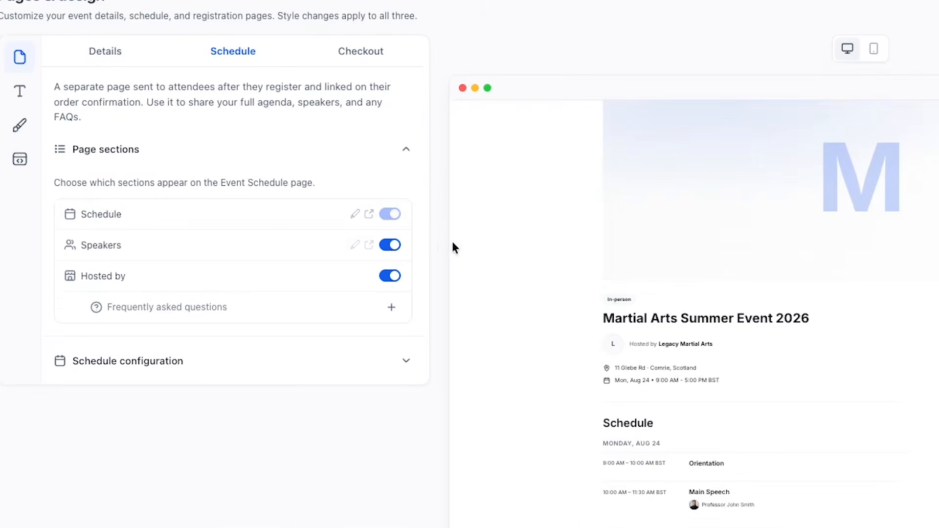
pyautogui.scroll(-4, 669, 277)
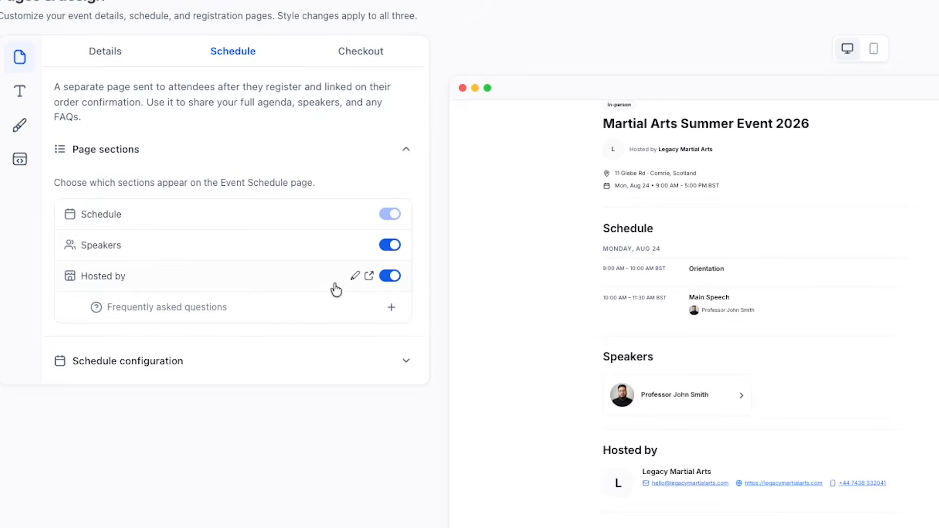
pyautogui.click(393, 277)
pyautogui.scroll(-2, 533, 288)
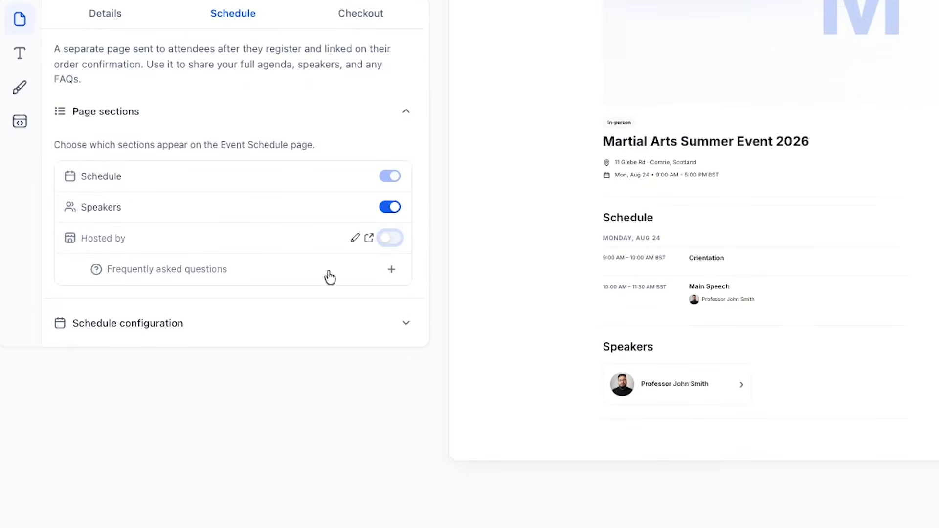
# Step: Add a Phone field to the checkout billing form
pyautogui.click(371, 17)
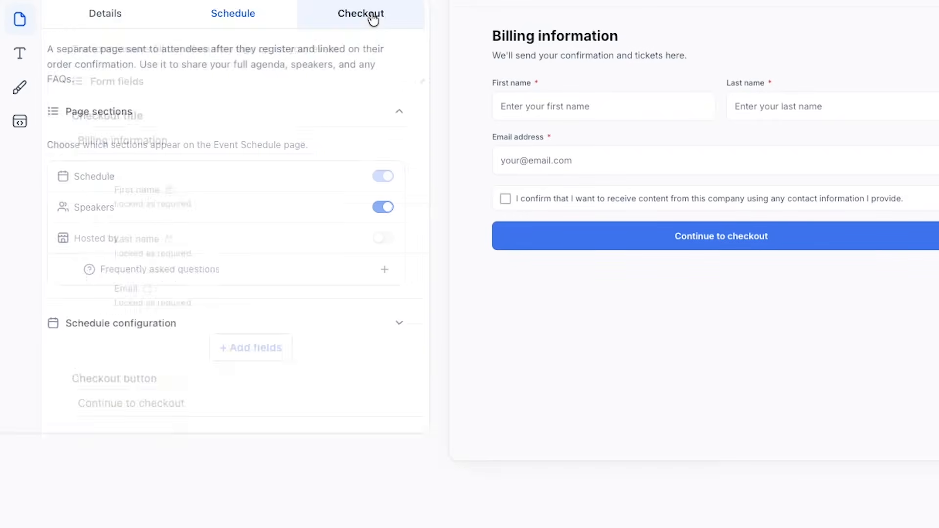
pyautogui.scroll(-1, 193, 342)
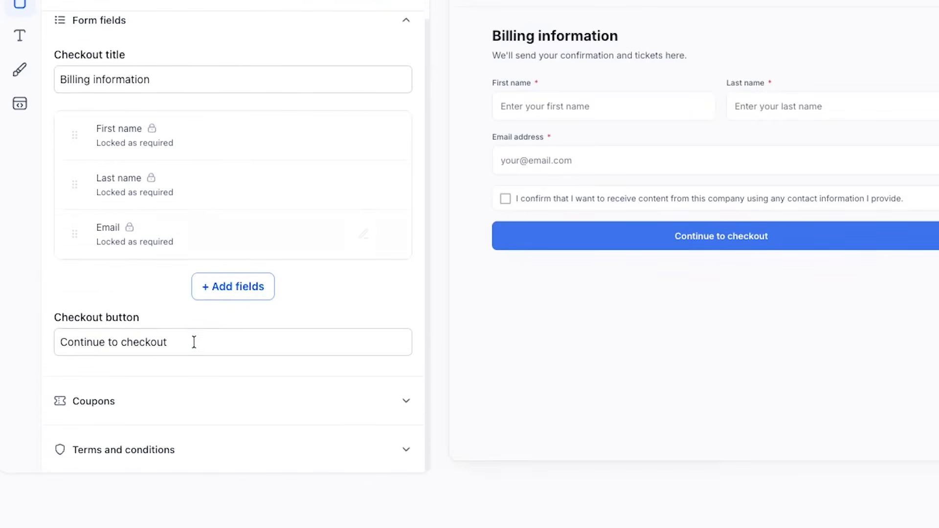
pyautogui.scroll(1, 192, 342)
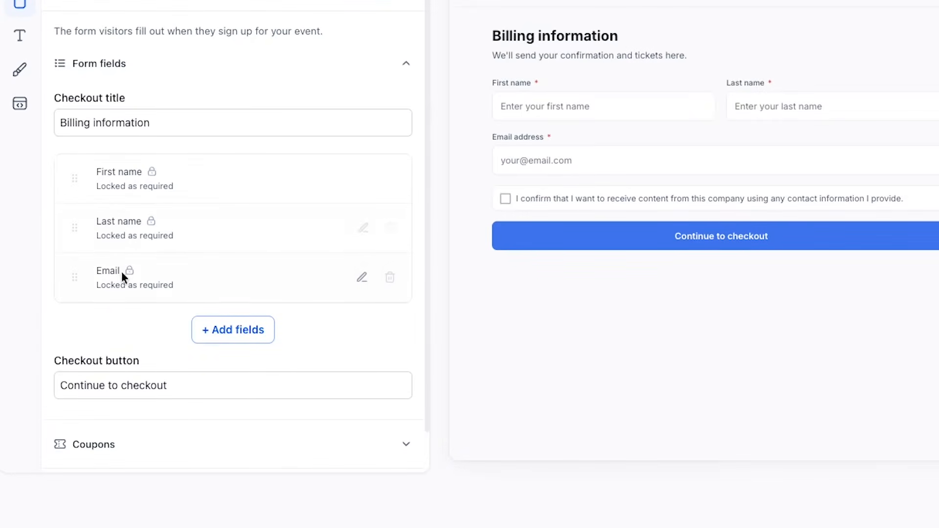
pyautogui.click(253, 336)
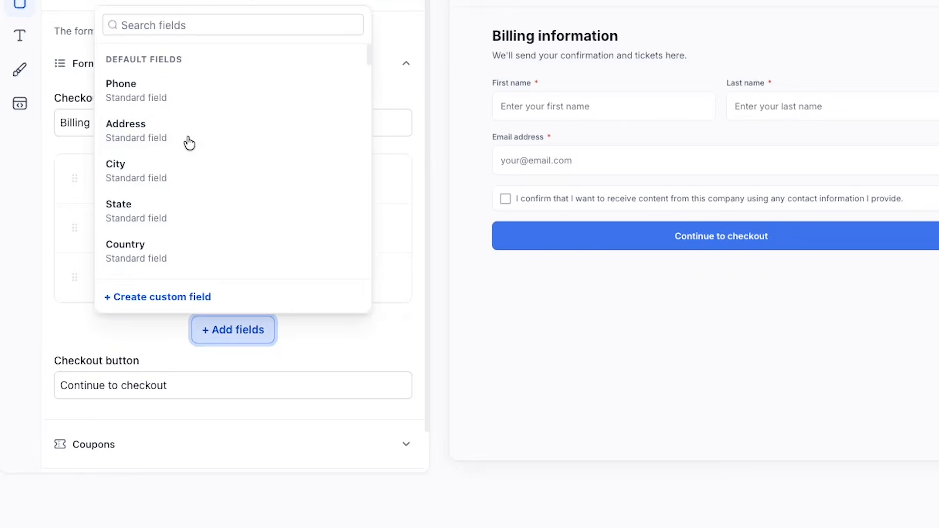
pyautogui.click(157, 93)
pyautogui.scroll(-2, 166, 373)
# Step: Toggle Allow coupons off and back on, leaving coupons enabled at checkout
pyautogui.click(166, 341)
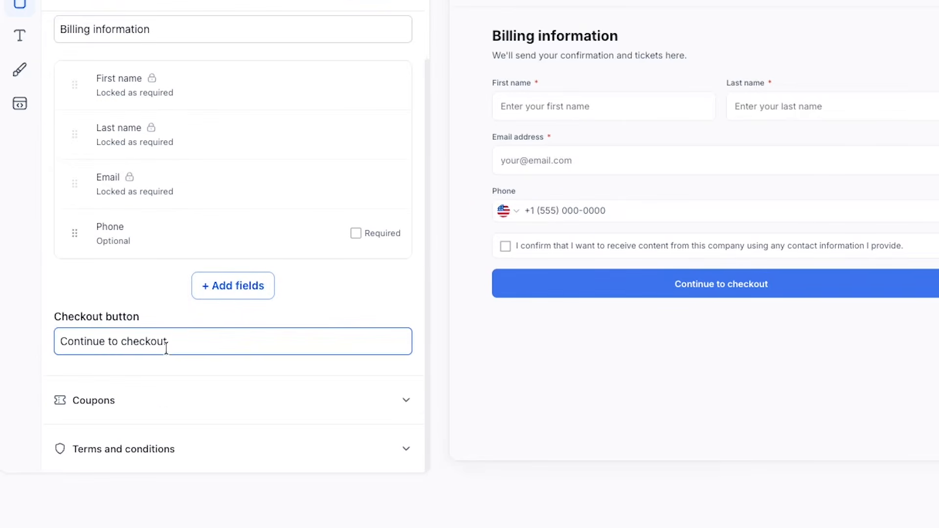
pyautogui.click(126, 404)
pyautogui.scroll(-1, 142, 391)
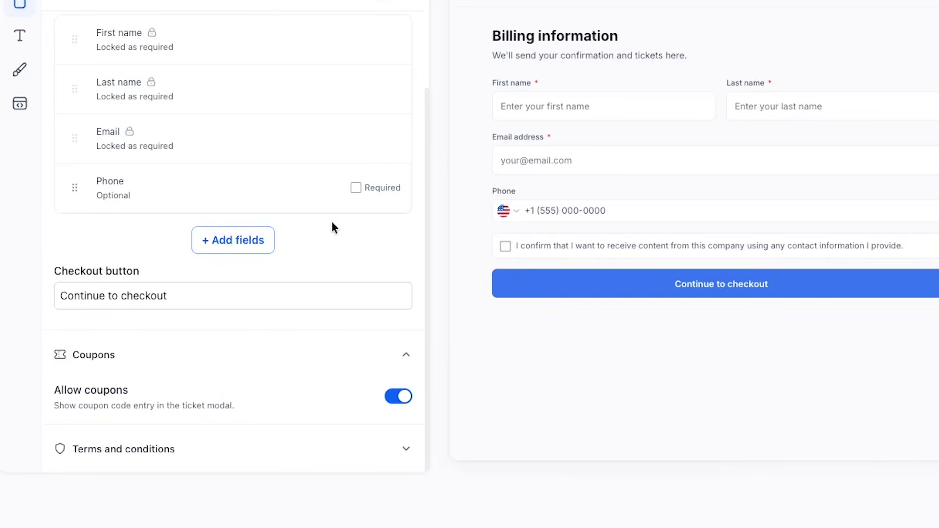
pyautogui.click(401, 397)
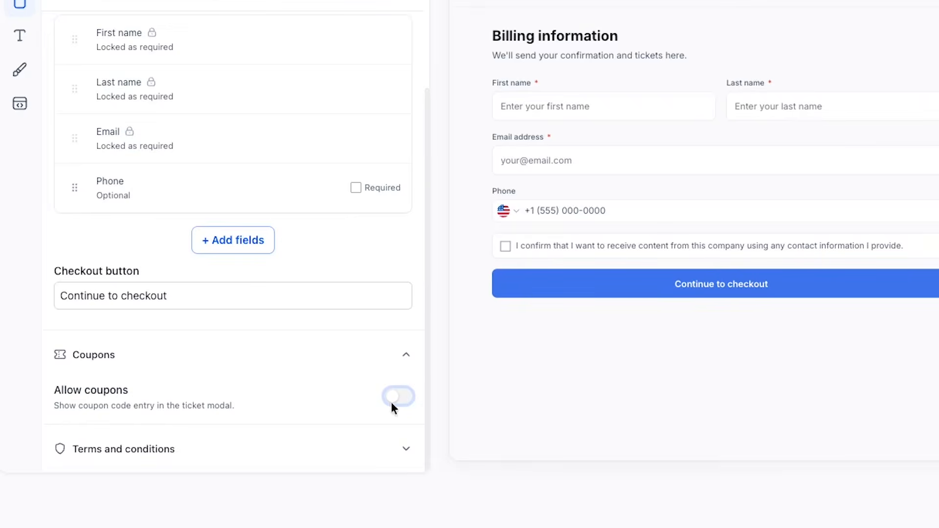
pyautogui.click(395, 399)
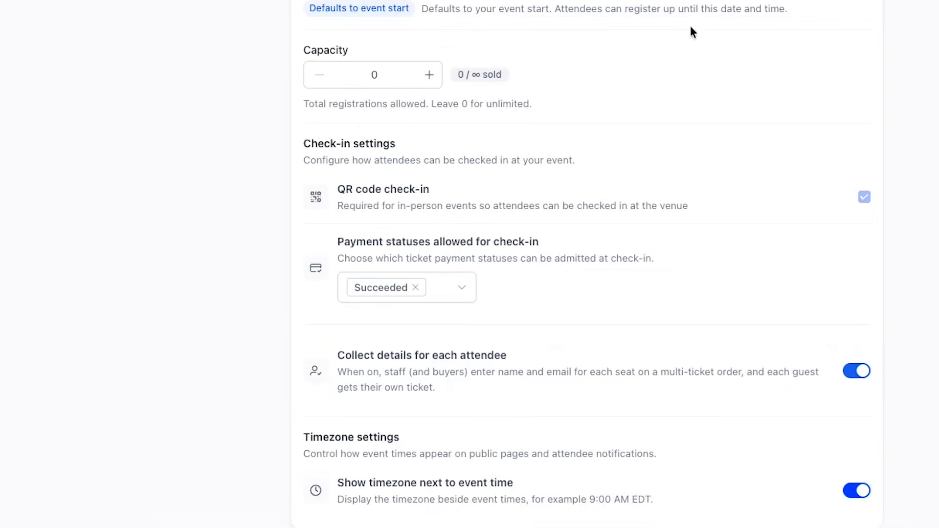
# Step: Go to Notifications and edit the New registration alert email
pyautogui.scroll(2, 655, 112)
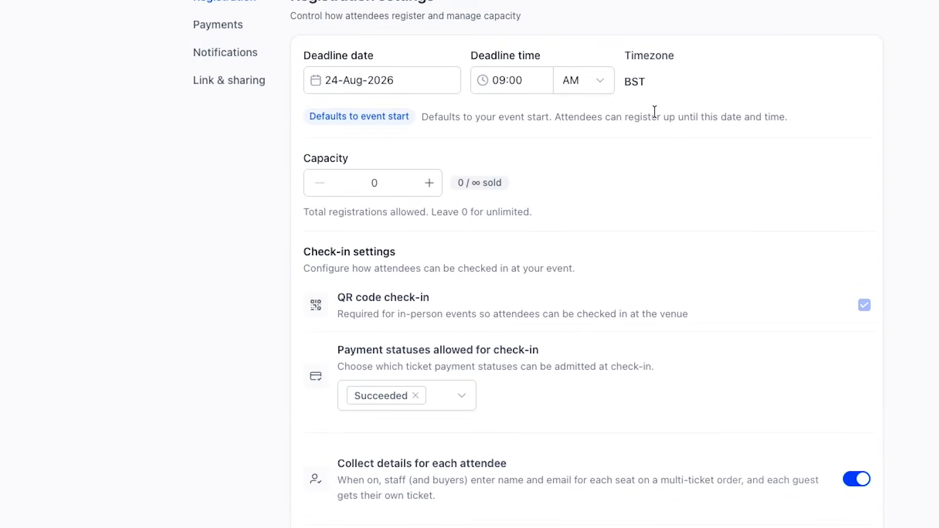
pyautogui.click(240, 56)
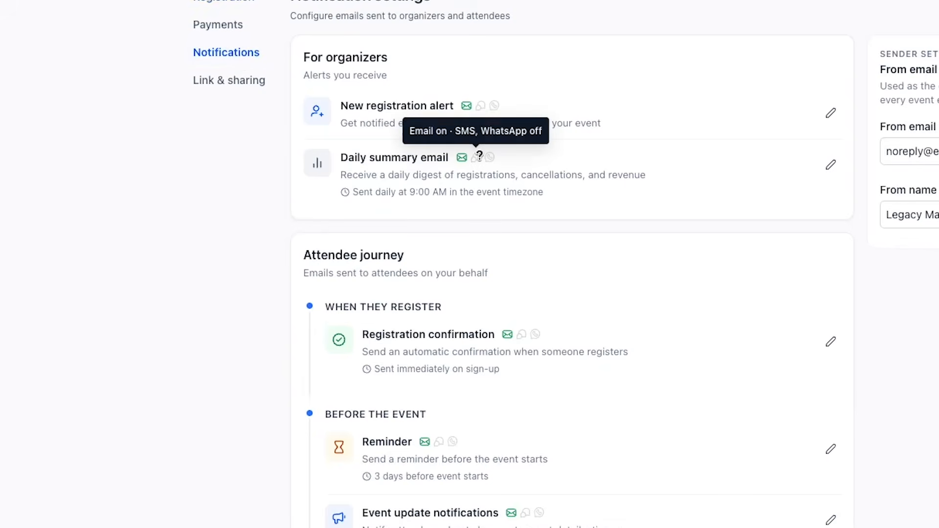
pyautogui.scroll(-3, 532, 269)
pyautogui.scroll(3, 531, 270)
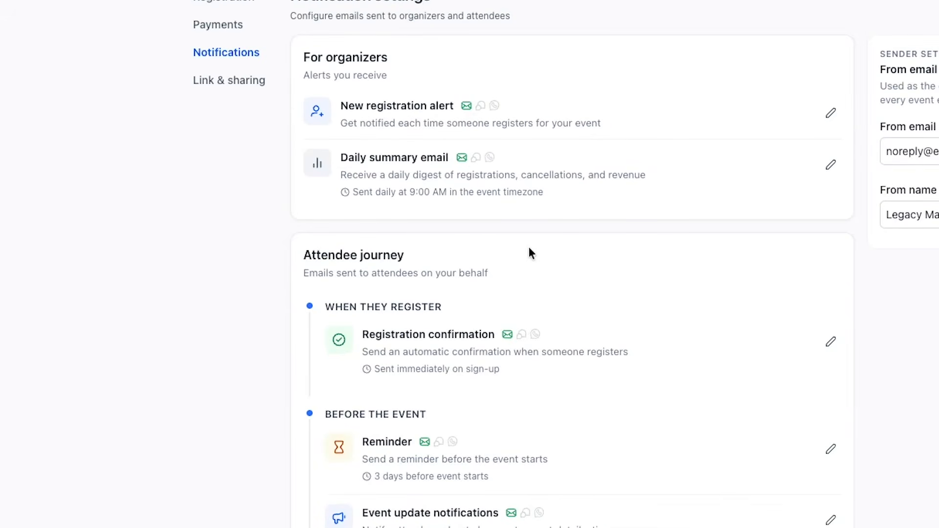
pyautogui.click(830, 113)
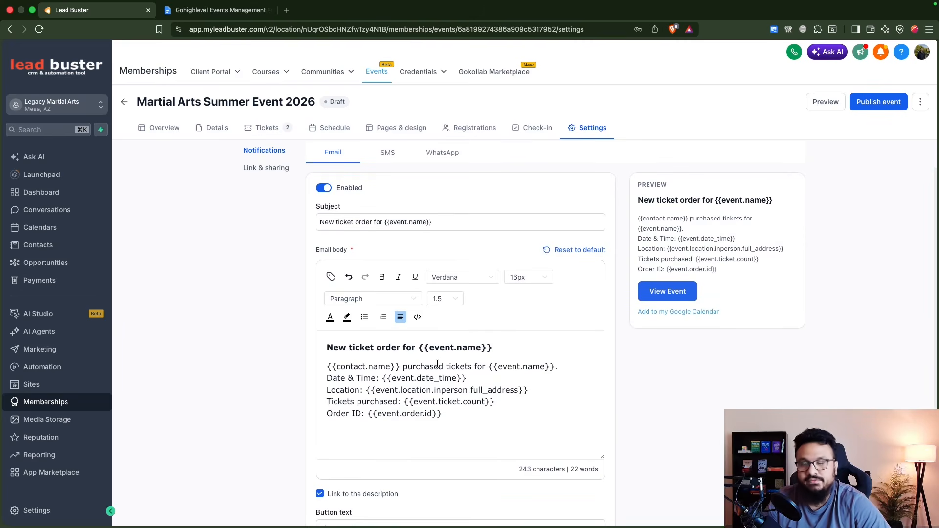
# Step: Leave the registration alert editor, discarding changes
pyautogui.scroll(-3, 435, 377)
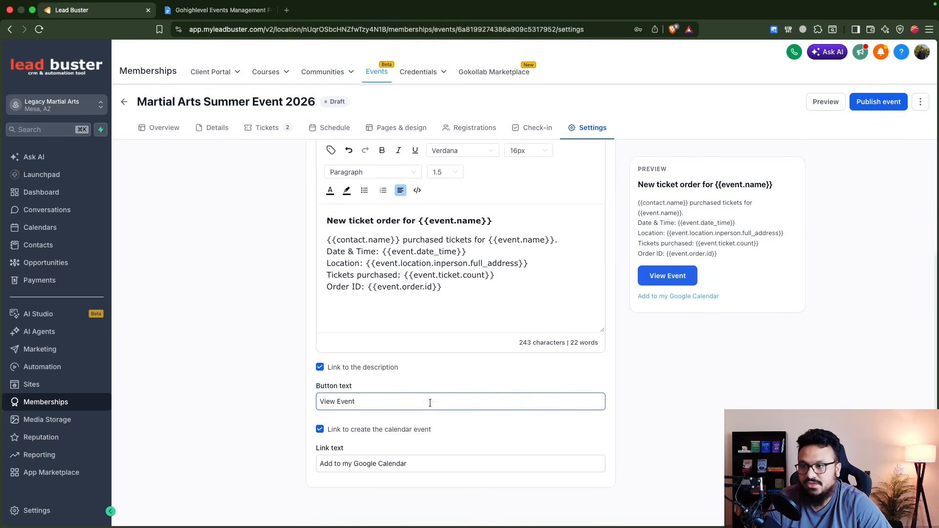
pyautogui.scroll(4, 441, 359)
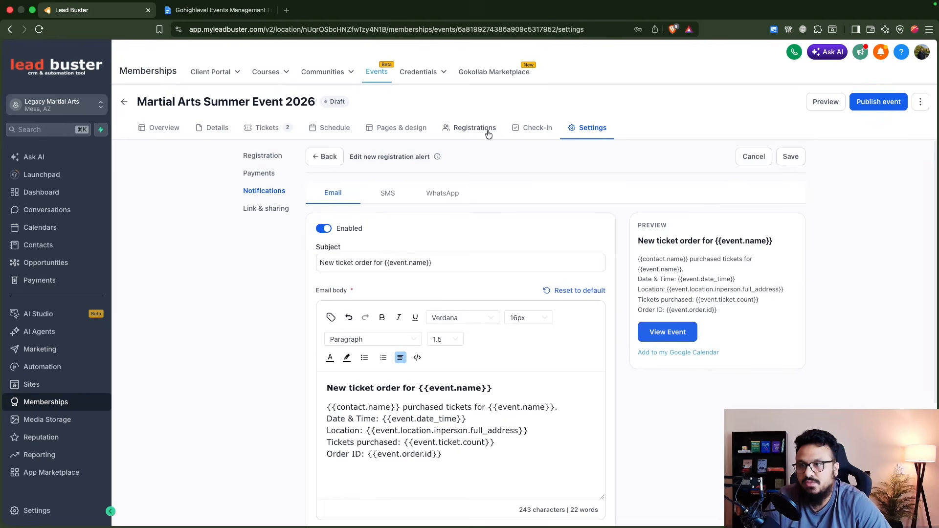
pyautogui.click(326, 157)
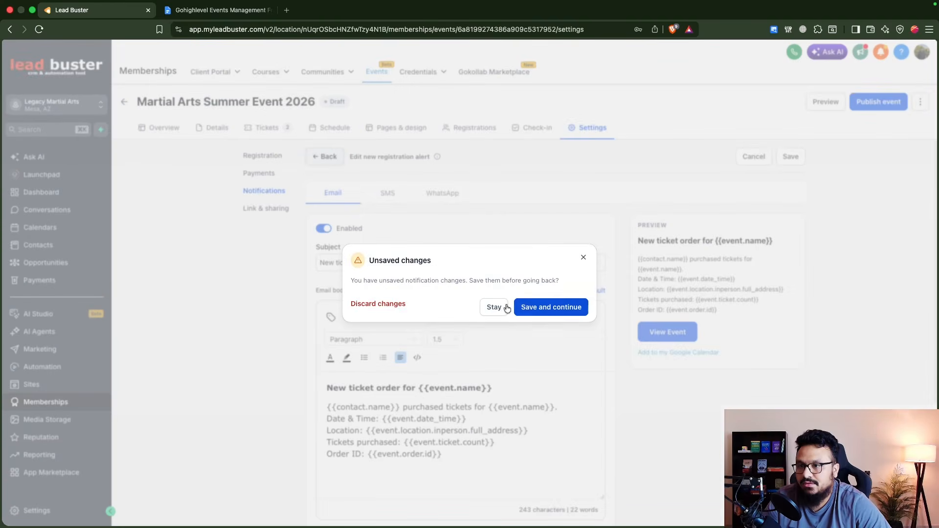
pyautogui.click(374, 304)
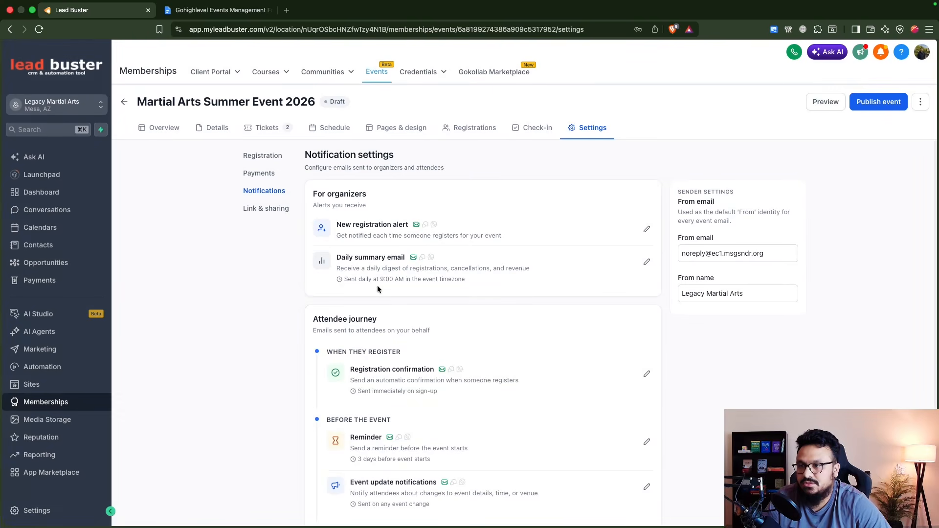
# Step: Disable the Daily summary email and save the change
pyautogui.click(647, 264)
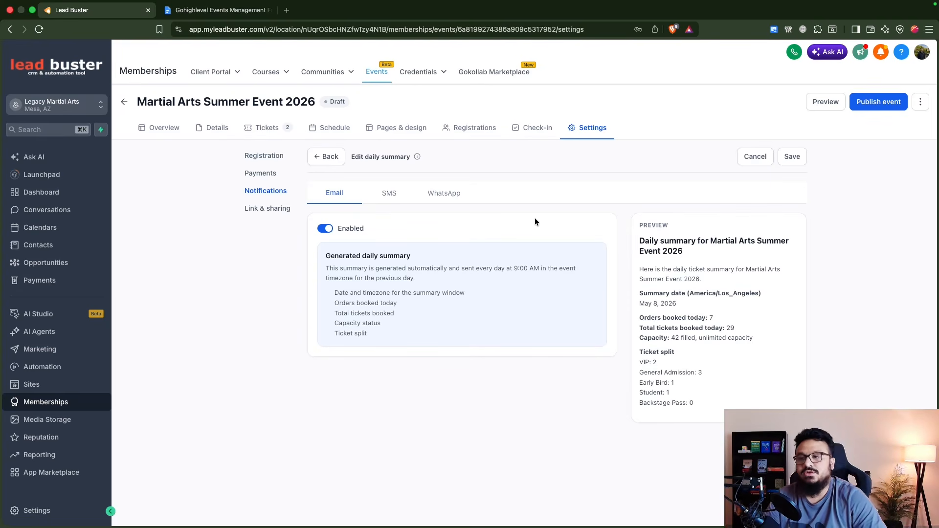
pyautogui.click(325, 230)
pyautogui.click(326, 157)
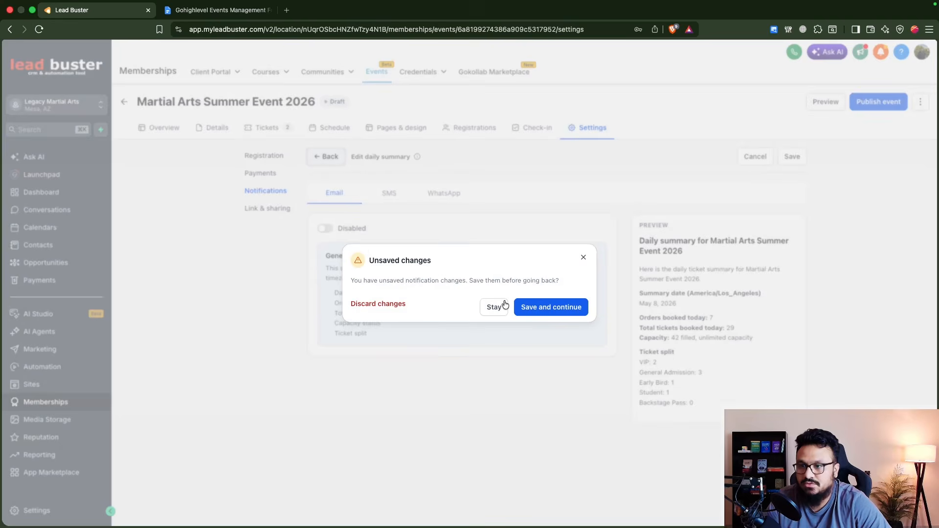
pyautogui.click(552, 306)
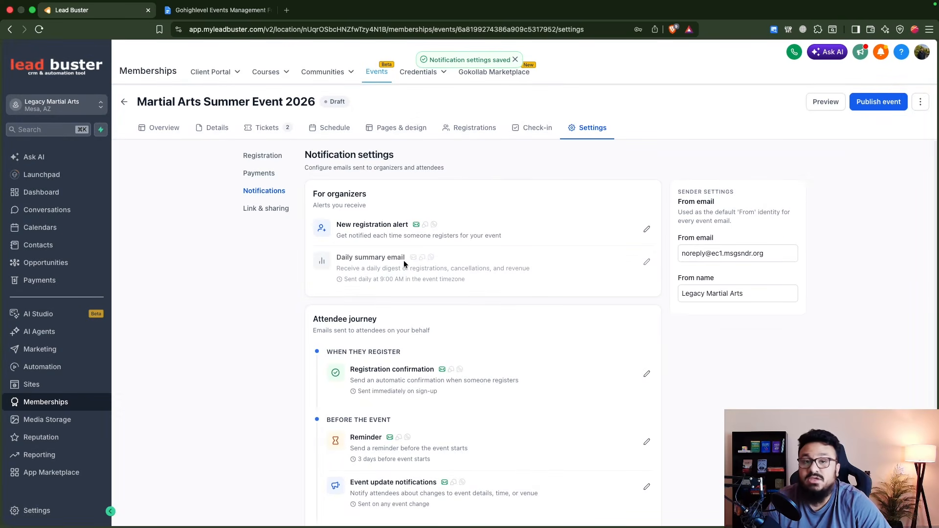
# Step: Review the Registration confirmation email's subject and body, then discard changes
pyautogui.scroll(-2, 411, 259)
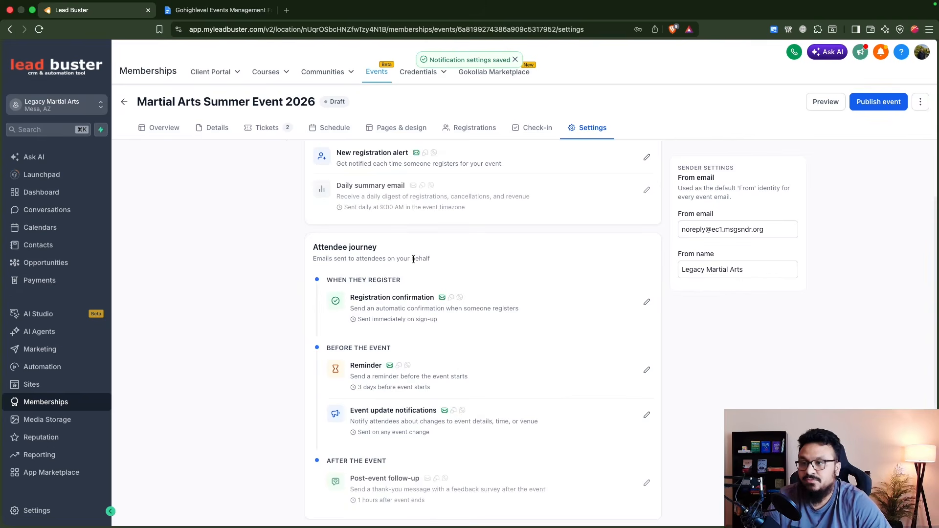
pyautogui.click(360, 301)
pyautogui.scroll(3, 387, 303)
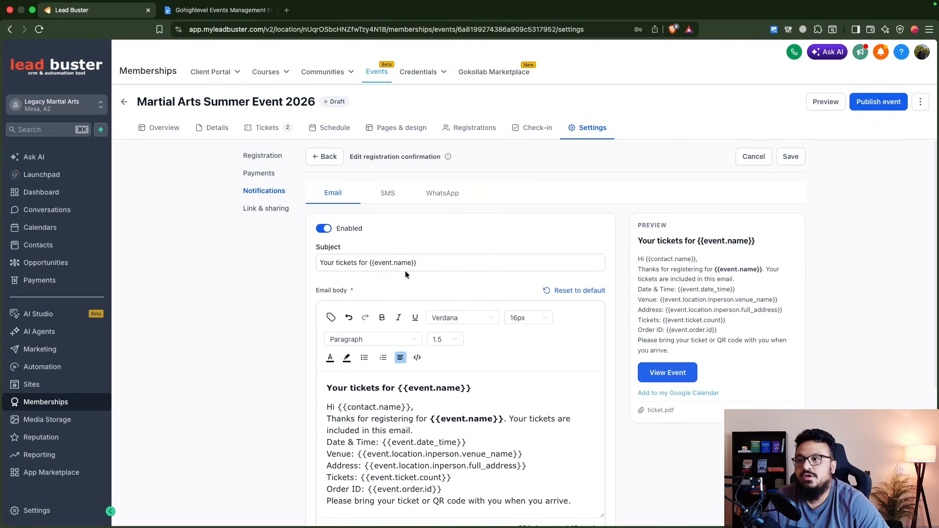
pyautogui.click(371, 264)
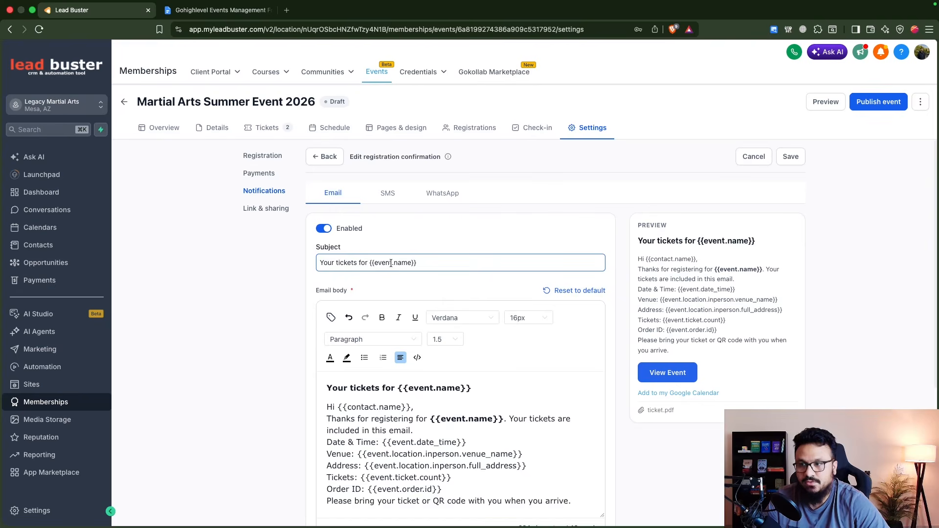
pyautogui.scroll(-5, 406, 279)
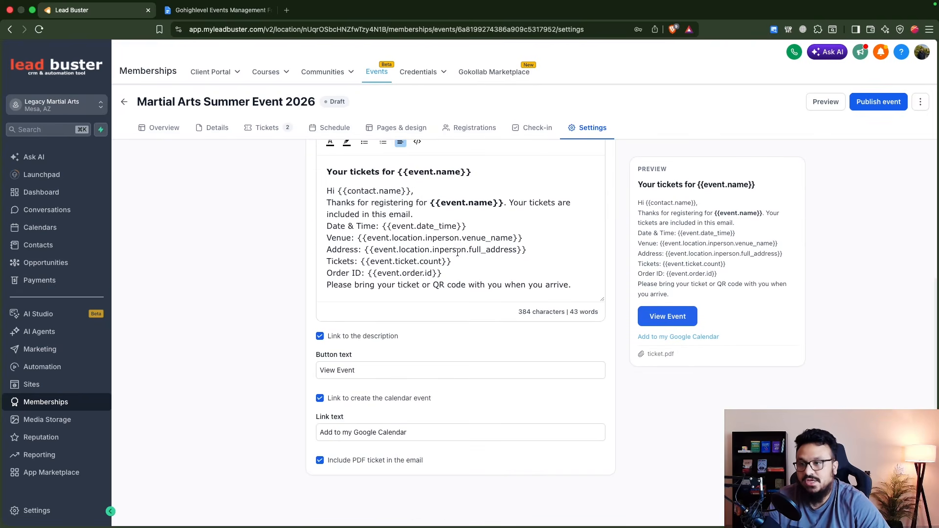
pyautogui.click(584, 280)
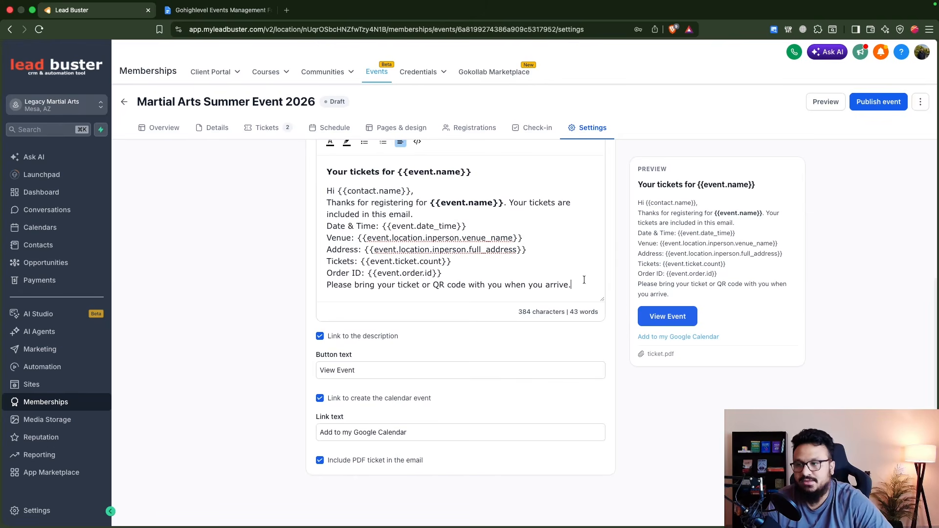
pyautogui.scroll(3, 535, 285)
pyautogui.click(325, 153)
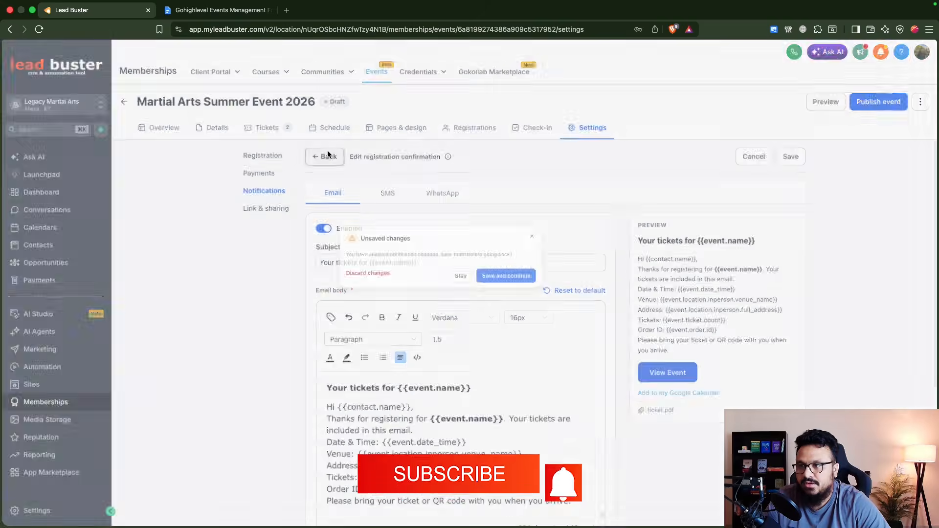
pyautogui.click(397, 292)
# Step: Inspect the Event update email and close it without saving
pyautogui.scroll(-3, 396, 318)
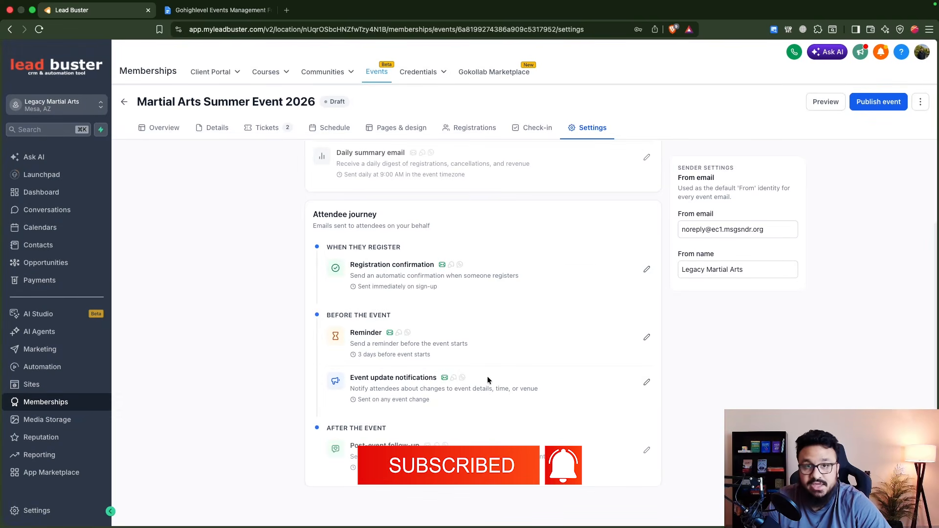
pyautogui.click(647, 382)
pyautogui.scroll(-2, 488, 333)
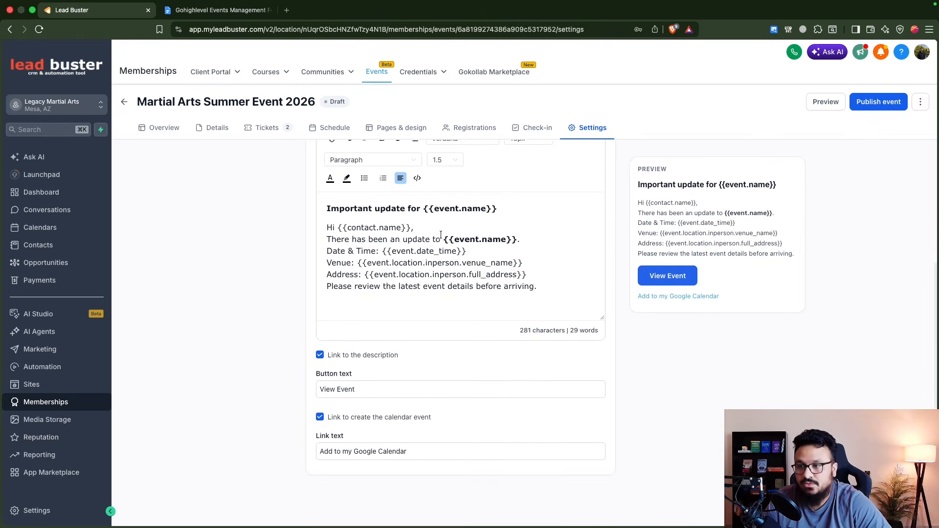
pyautogui.scroll(4, 519, 261)
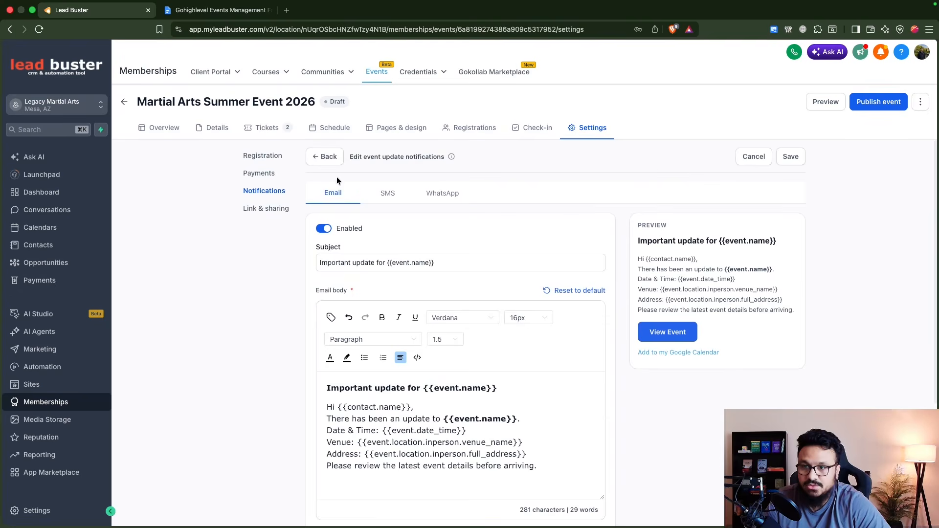
pyautogui.click(754, 157)
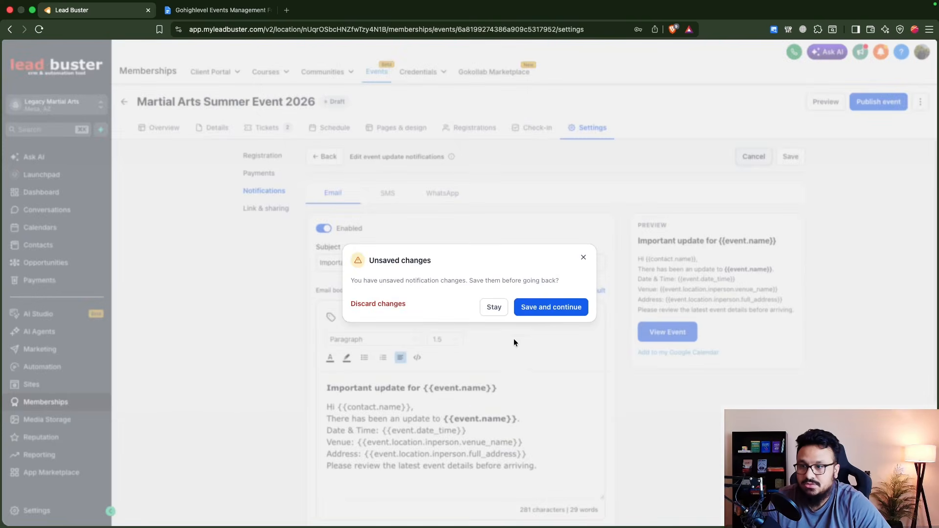
pyautogui.click(381, 302)
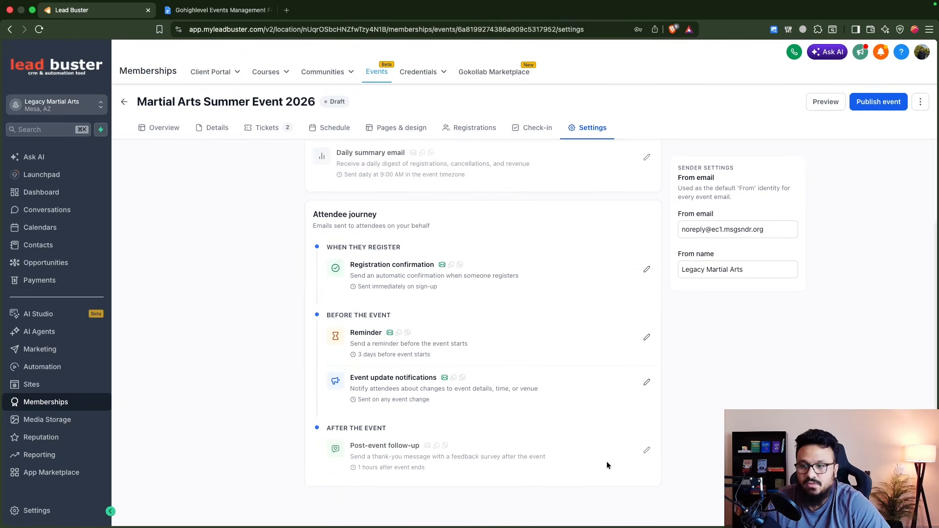
# Step: Inspect the post-event follow-up's email, SMS and WhatsApp versions, then discard changes
pyautogui.click(648, 452)
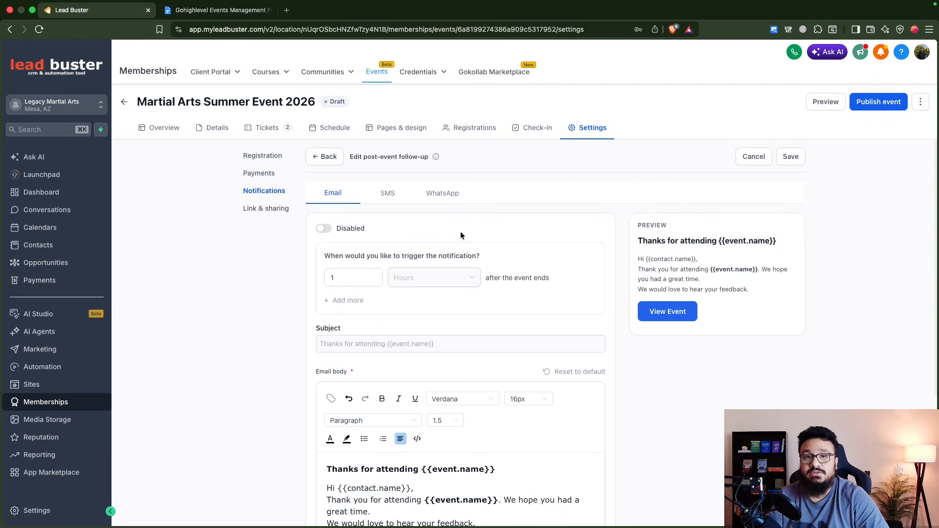
pyautogui.click(388, 199)
pyautogui.click(446, 198)
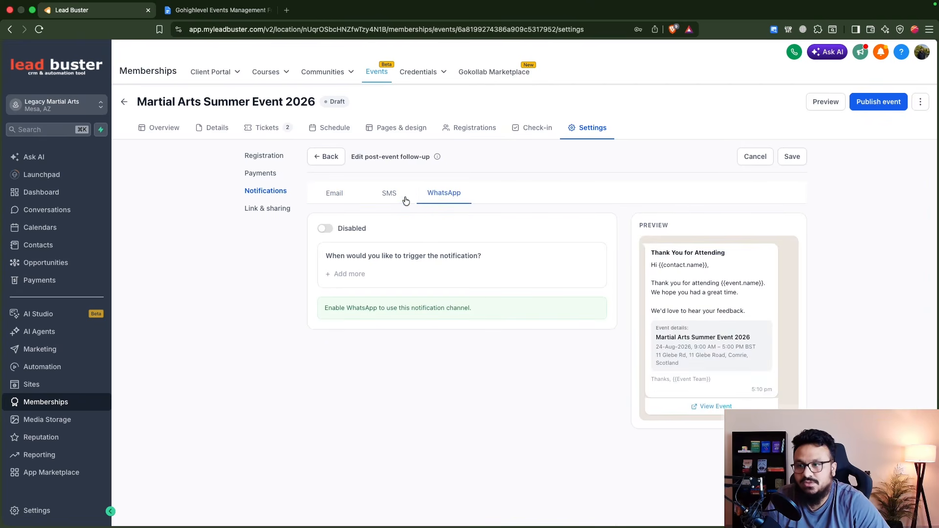
pyautogui.click(397, 196)
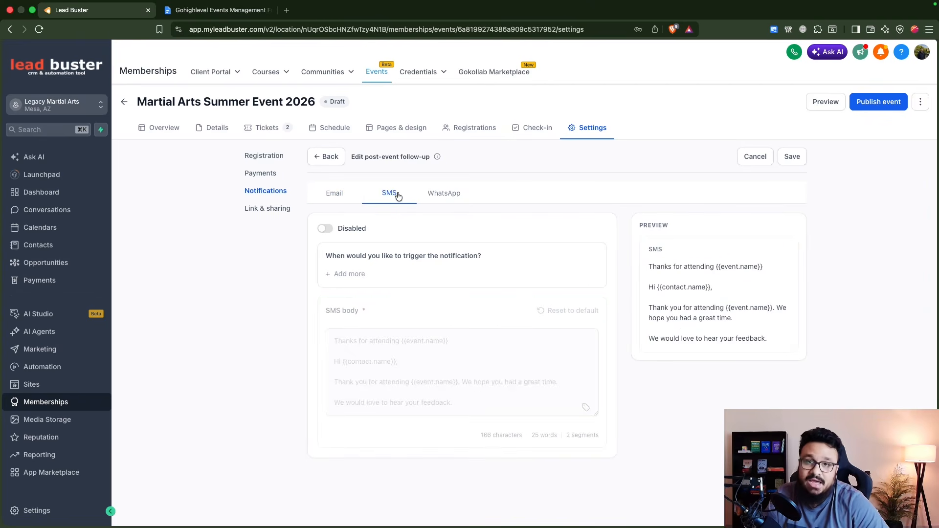
pyautogui.click(334, 203)
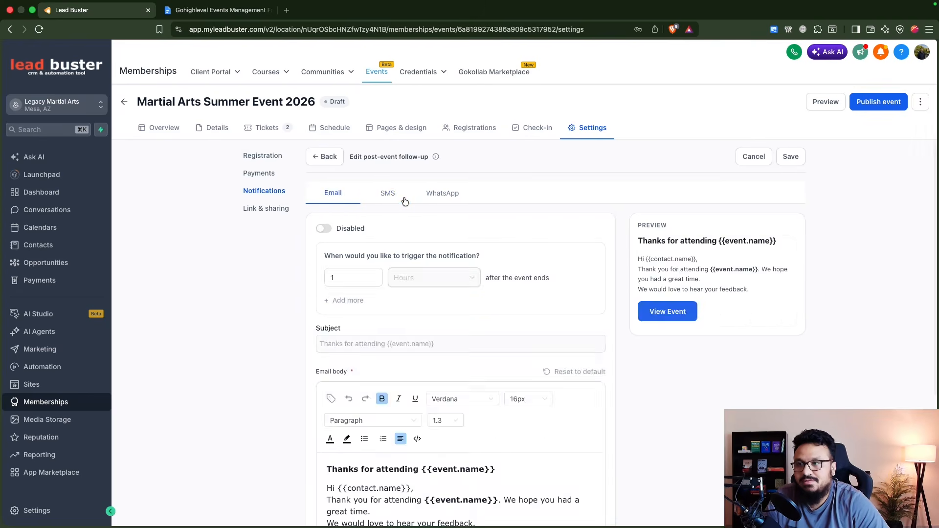
pyautogui.click(394, 200)
pyautogui.click(329, 157)
pyautogui.click(382, 304)
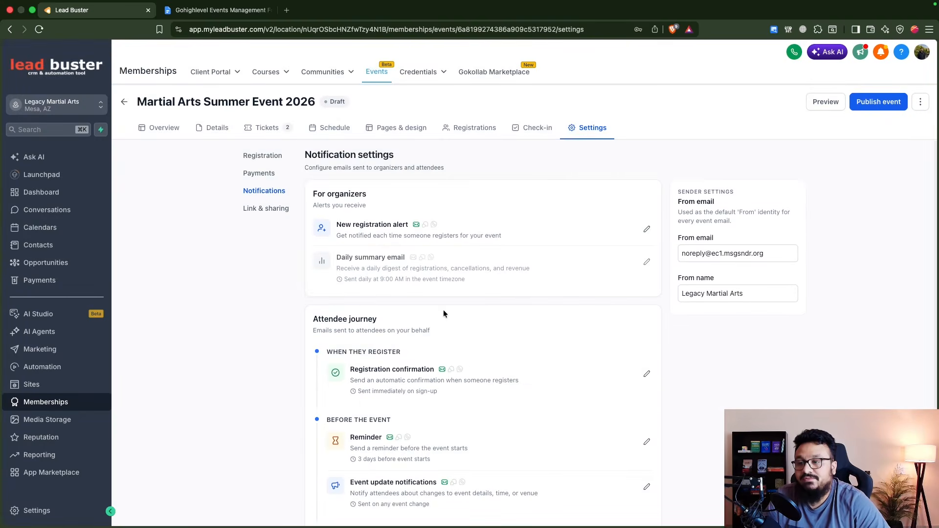
# Step: Toggle the Registration confirmation SMS on and back off, then discard changes
pyautogui.scroll(-1, 449, 315)
pyautogui.click(647, 351)
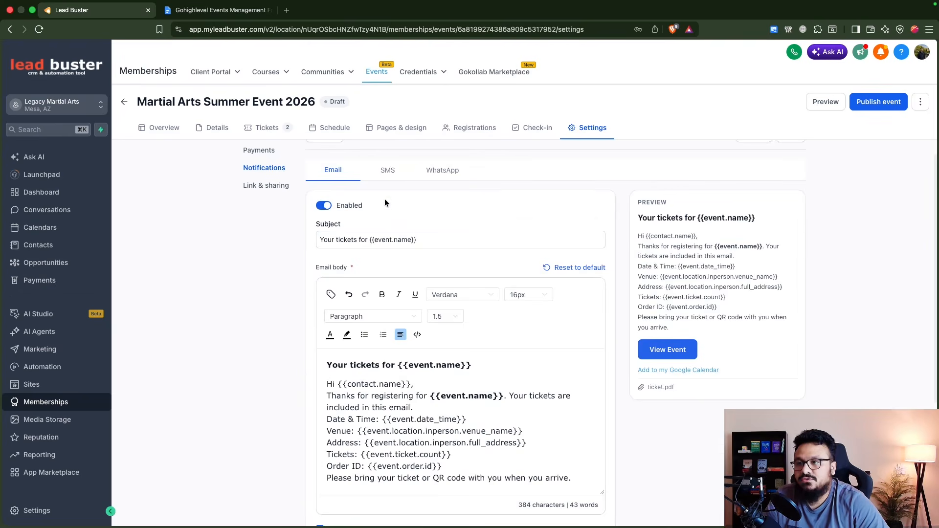
pyautogui.click(386, 170)
pyautogui.click(326, 229)
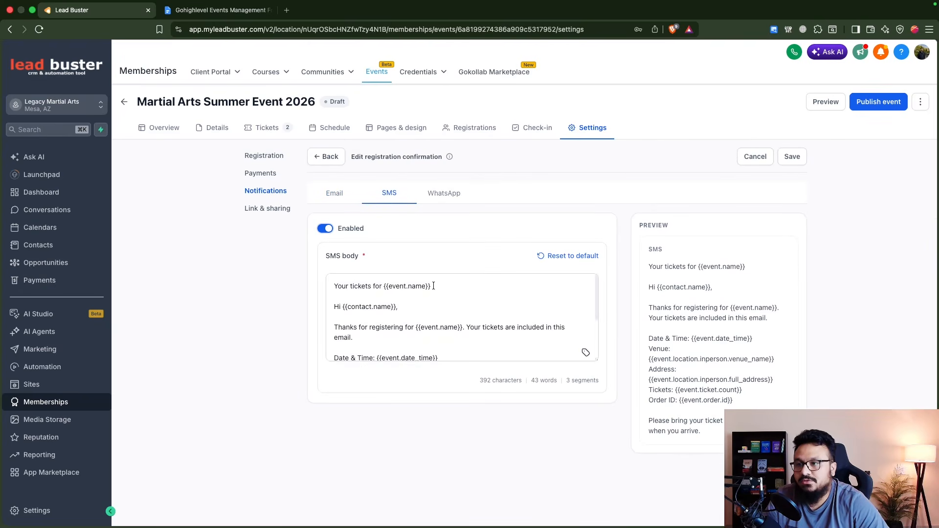
pyautogui.scroll(-5, 439, 314)
pyautogui.scroll(5, 439, 314)
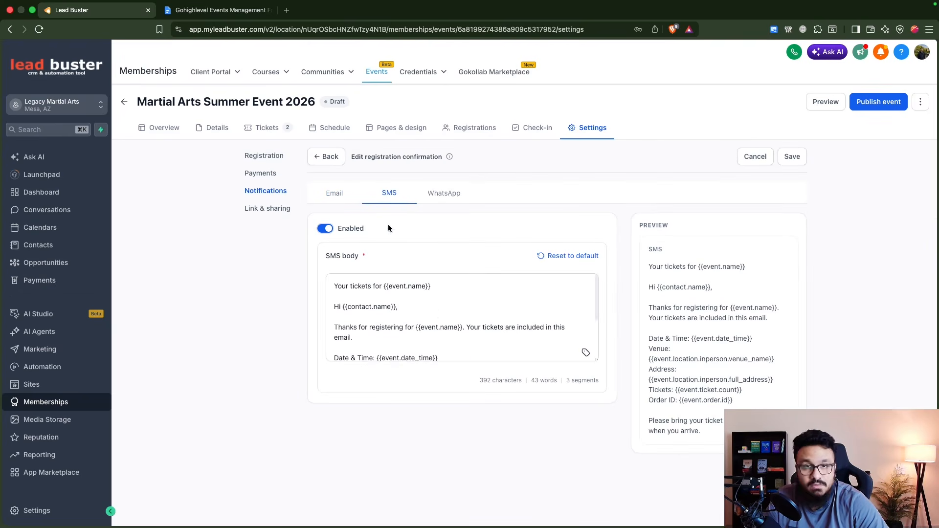
pyautogui.click(326, 228)
pyautogui.click(326, 156)
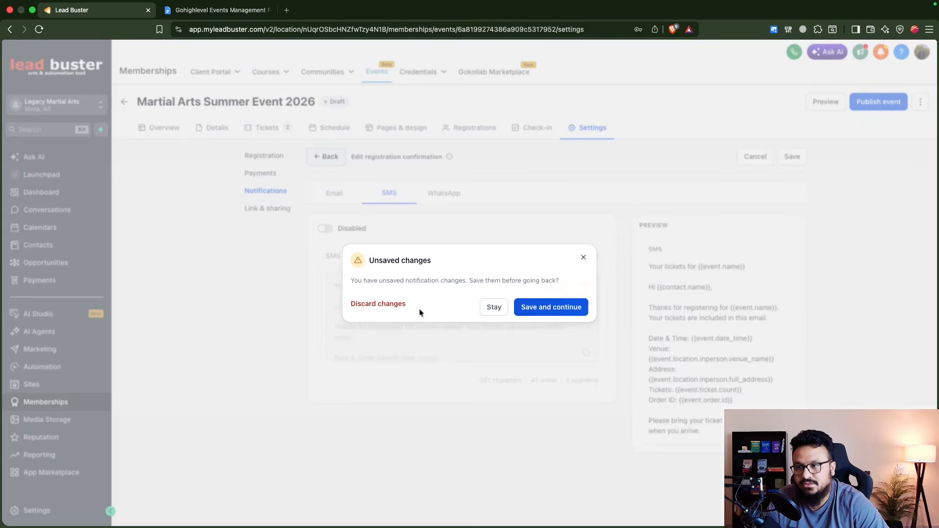
pyautogui.click(398, 304)
# Step: Publish the event and browse its public event page preview
pyautogui.click(895, 102)
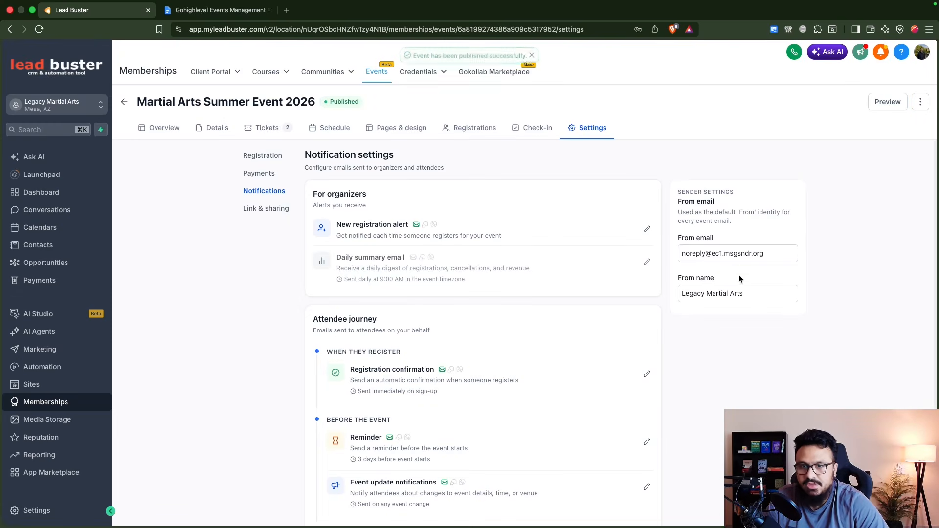
pyautogui.click(887, 102)
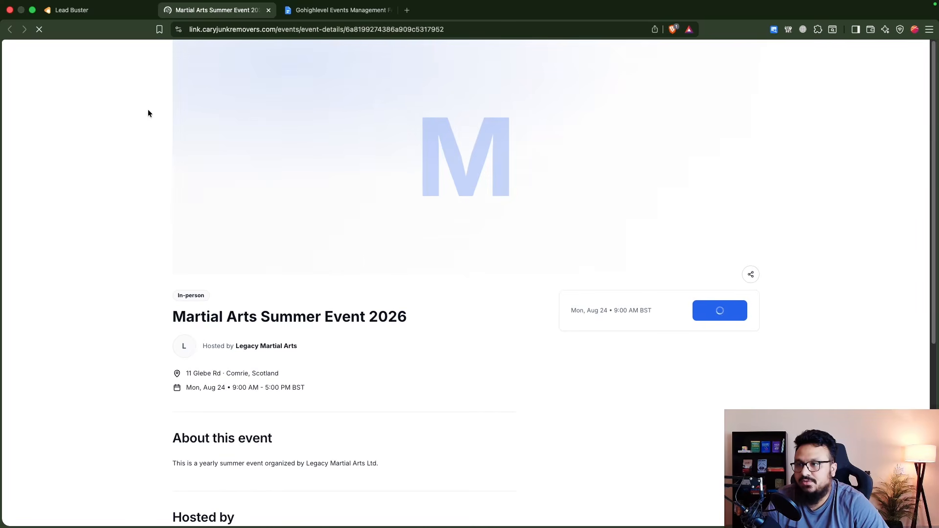
pyautogui.scroll(-4, 315, 232)
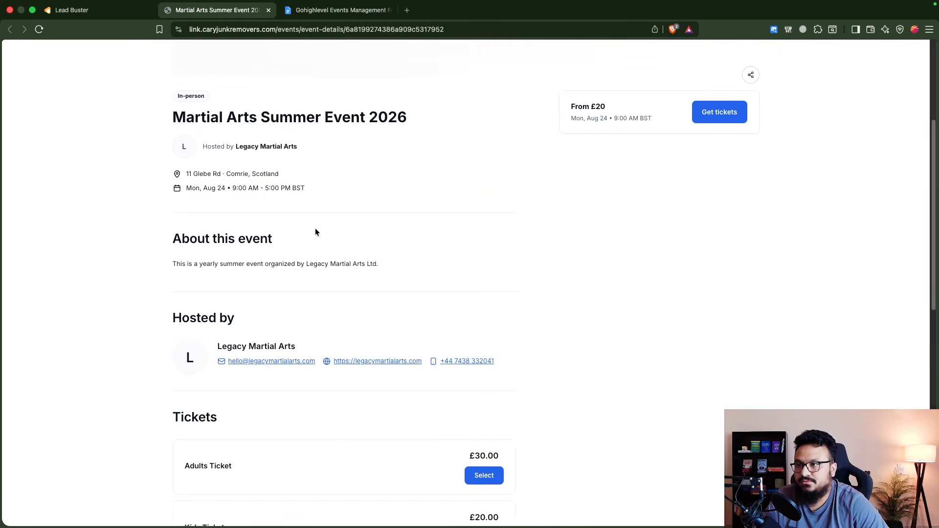
pyautogui.scroll(-11, 316, 228)
pyautogui.scroll(5, 325, 286)
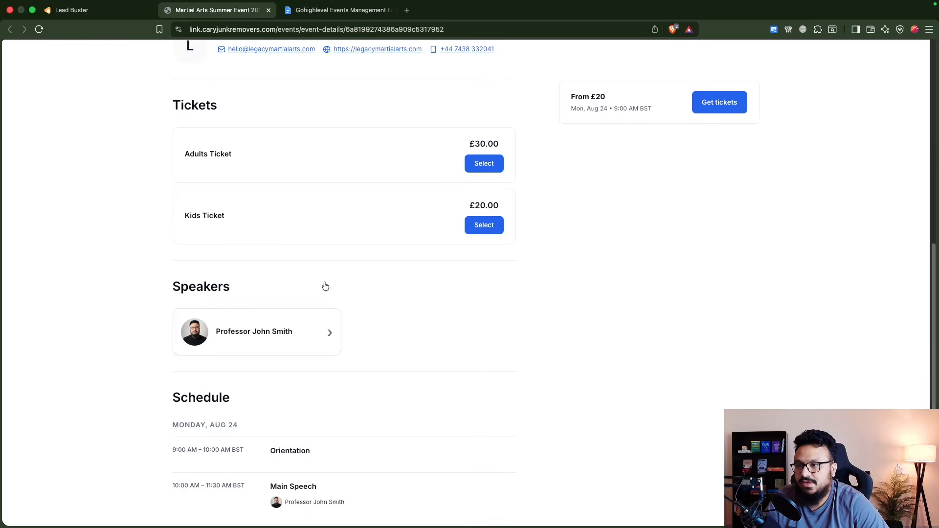
pyautogui.scroll(8, 333, 284)
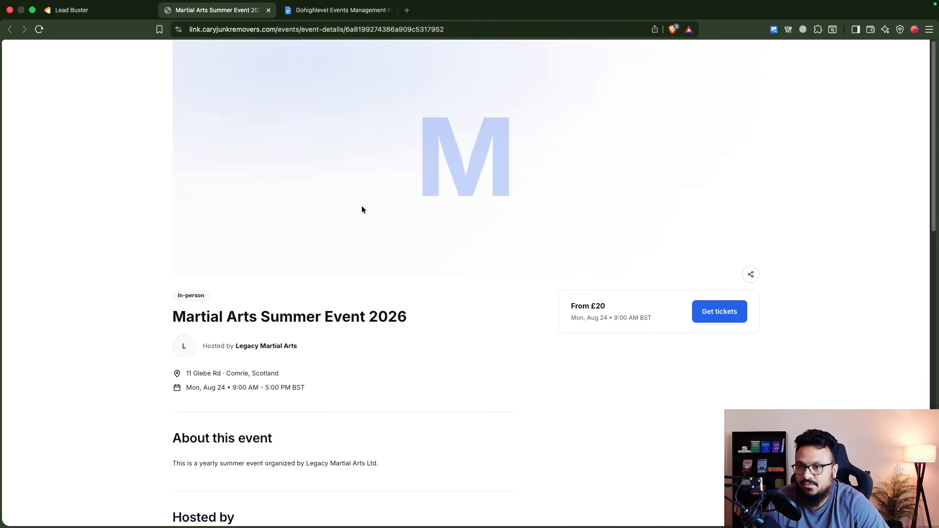
pyautogui.scroll(-12, 369, 223)
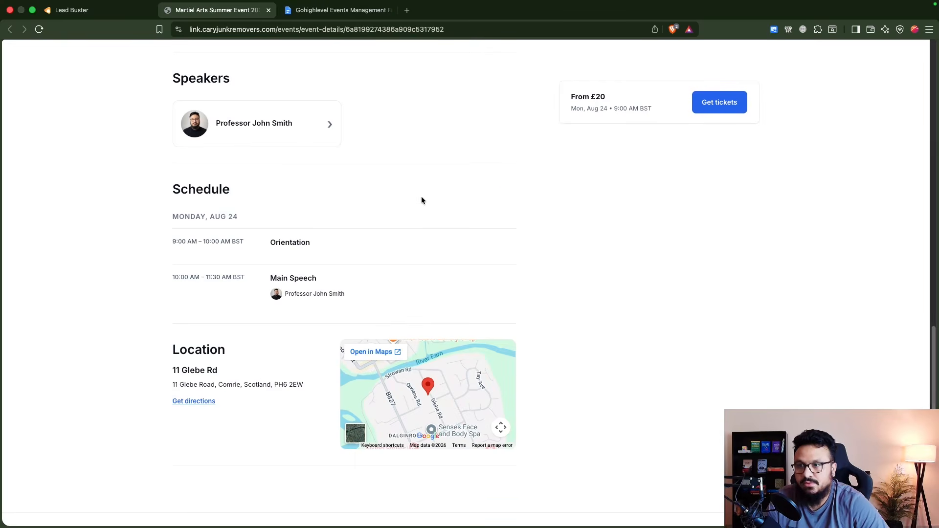
pyautogui.scroll(12, 422, 198)
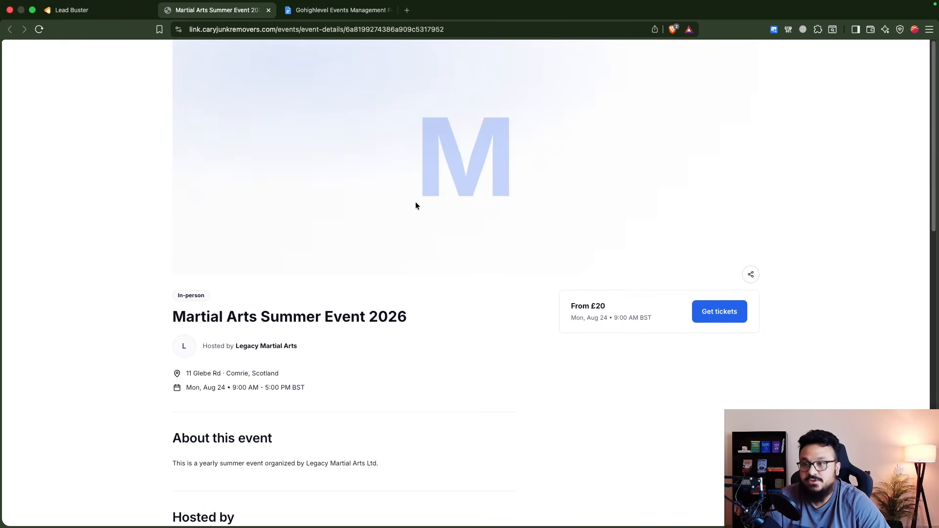
pyautogui.scroll(-2, 416, 204)
# Step: Add one Kids Ticket to the Adults ticket (£50.00 total), reach billing information, and select the page domain
pyautogui.click(695, 254)
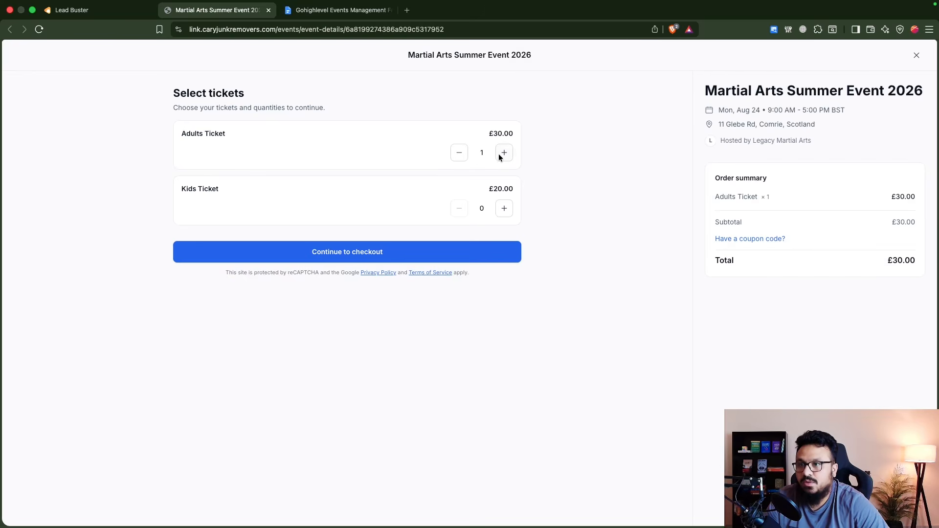
pyautogui.click(504, 208)
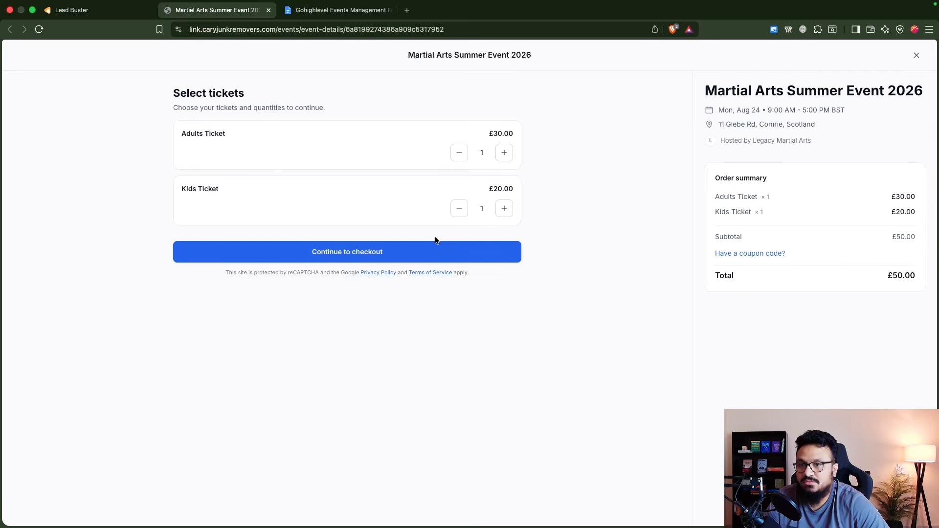
pyautogui.click(382, 248)
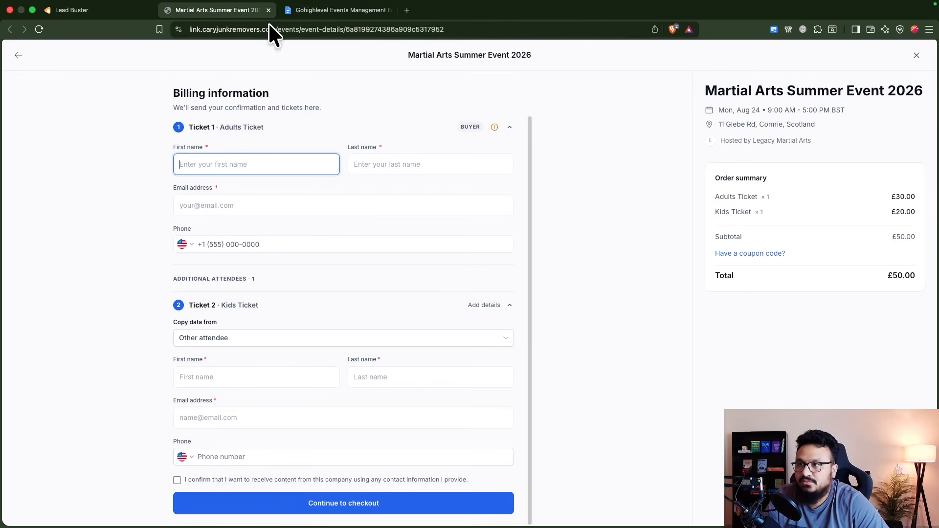
pyautogui.moveTo(190, 29); pyautogui.dragTo(277, 29)
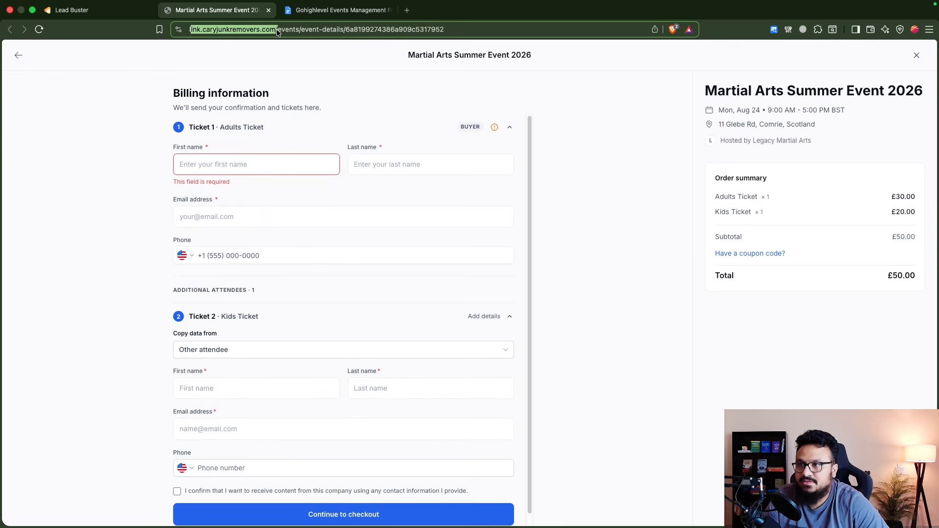
pyautogui.click(90, 14)
# Step: Check the Business Profile's branded domain link.caryjunkremovers.com, then go back to the event's Registration settings
pyautogui.click(34, 510)
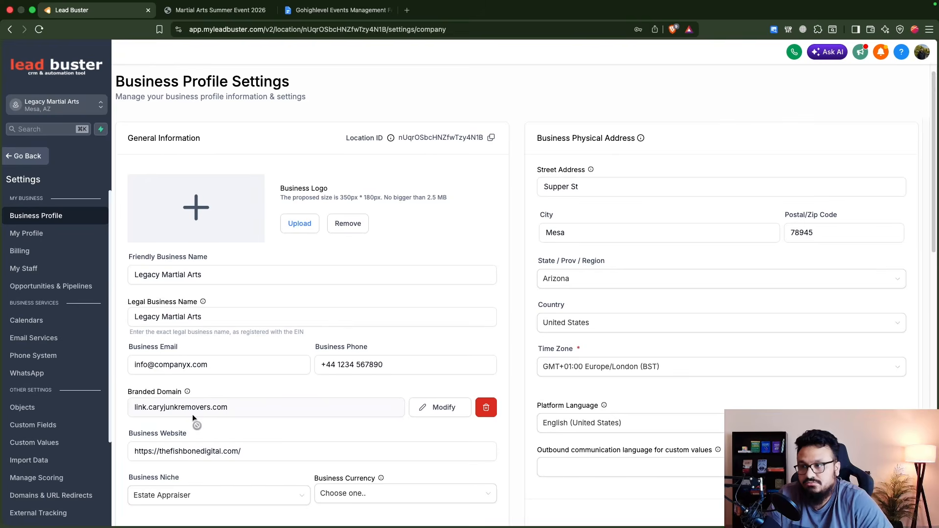
pyautogui.click(35, 160)
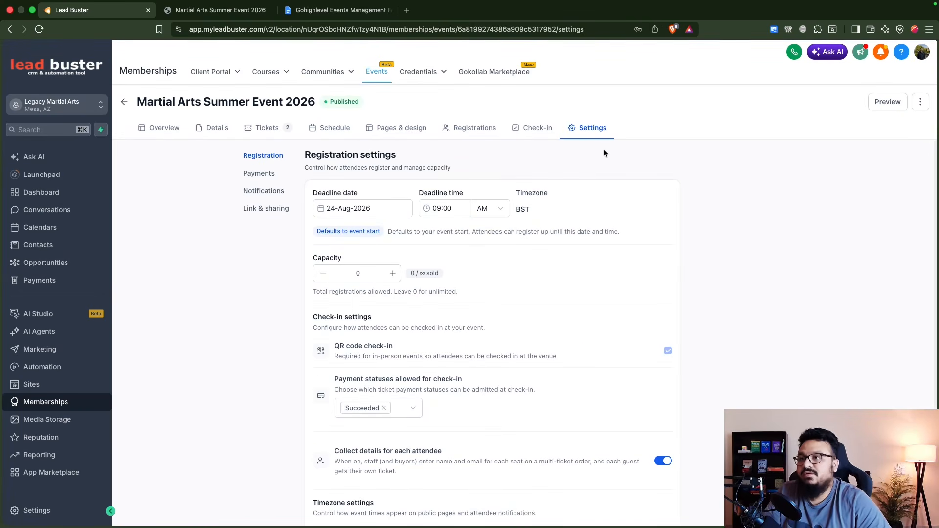
# Step: Copy the published event's public link from the Share event dialog
pyautogui.click(922, 102)
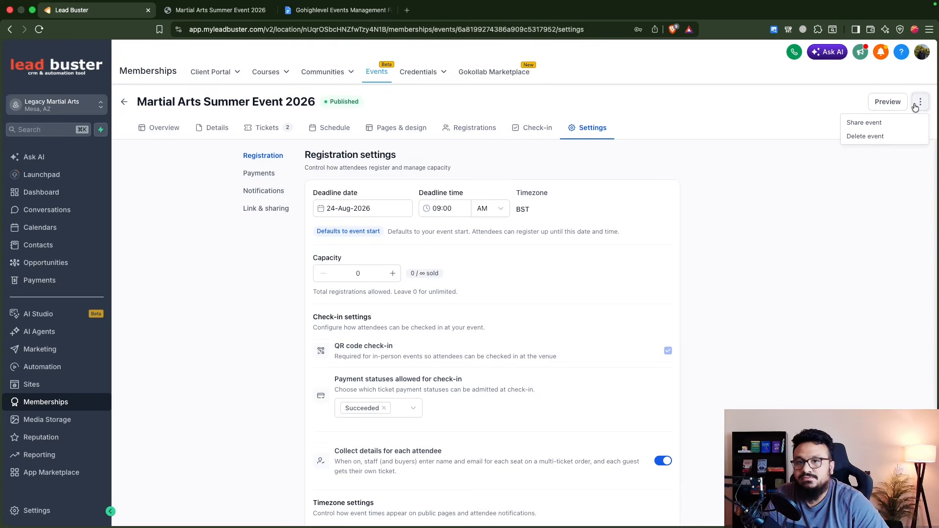
pyautogui.click(864, 122)
pyautogui.click(596, 306)
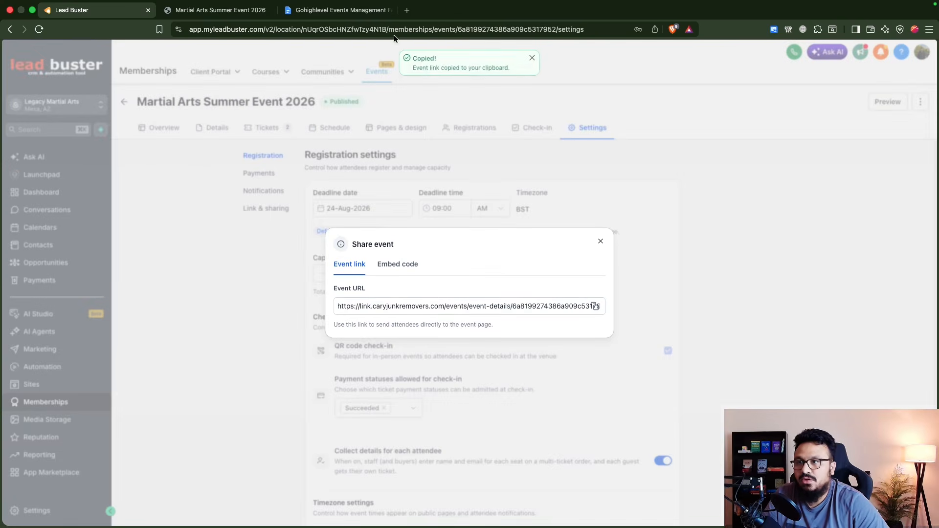
# Step: Paste the link into a new tab to verify the event URL, close it and the dialog, and review payment settings
pyautogui.click(407, 10)
pyautogui.press('super+v')
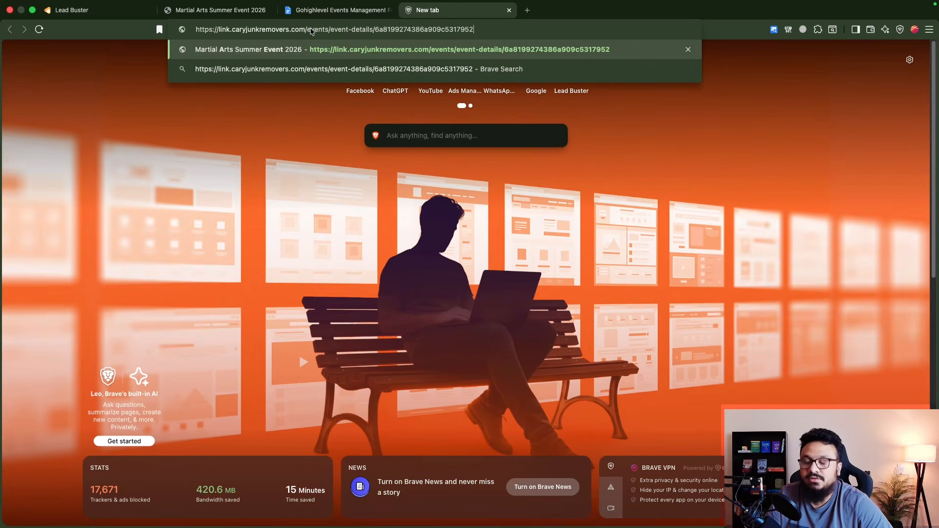
pyautogui.tripleClick(342, 31)
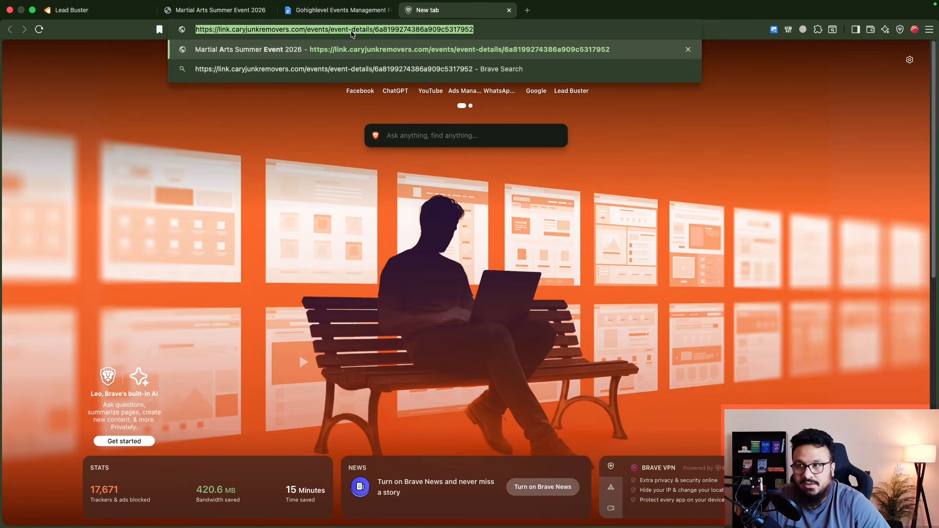
pyautogui.middleClick(427, 14)
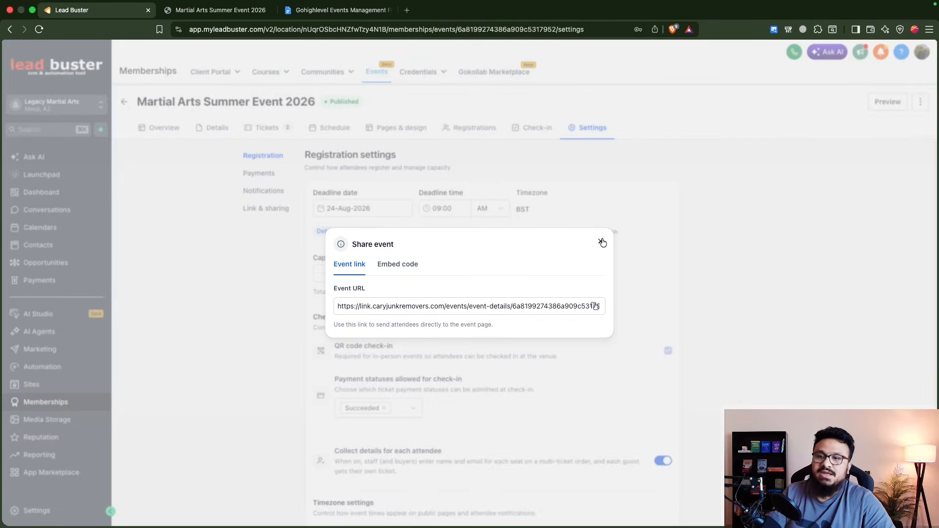
pyautogui.click(601, 242)
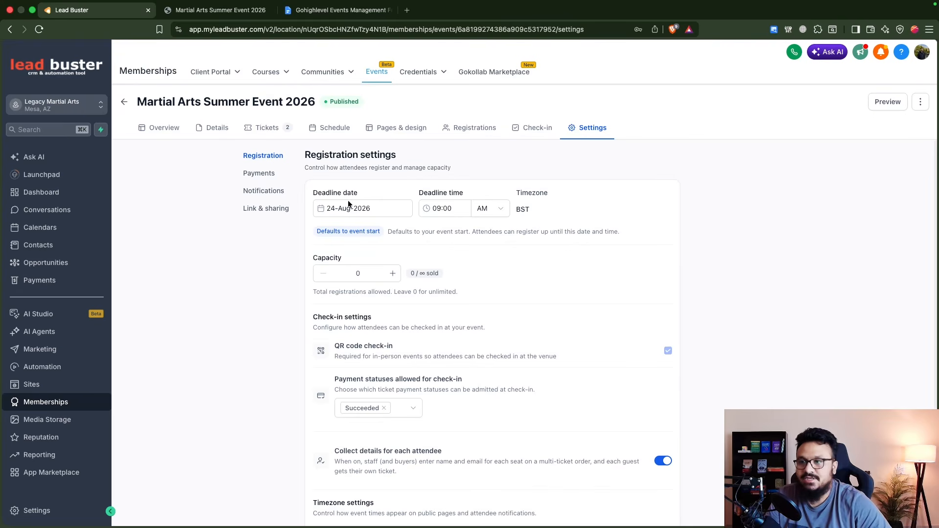
pyautogui.click(267, 174)
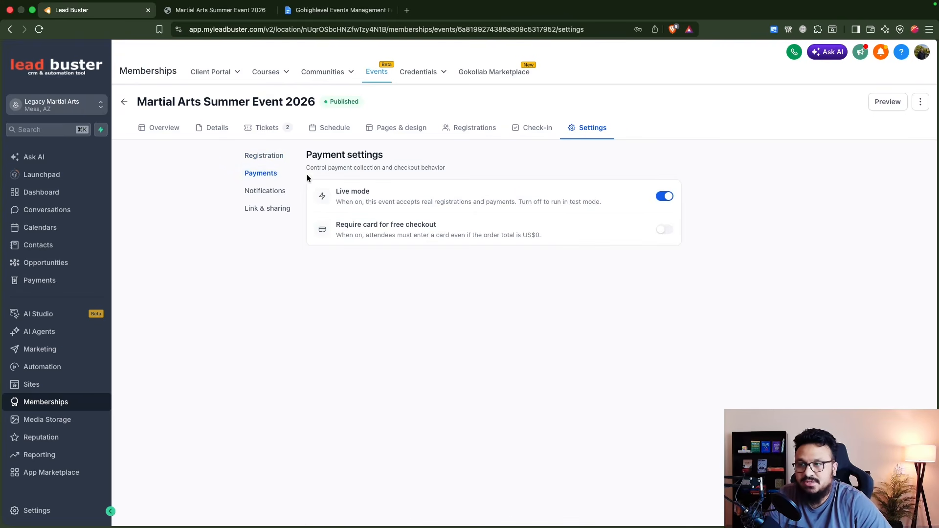
pyautogui.click(277, 155)
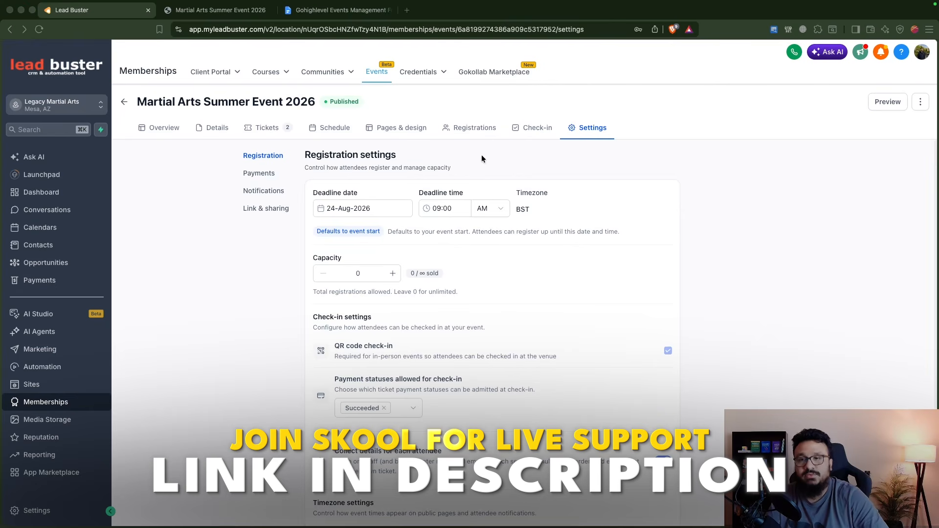